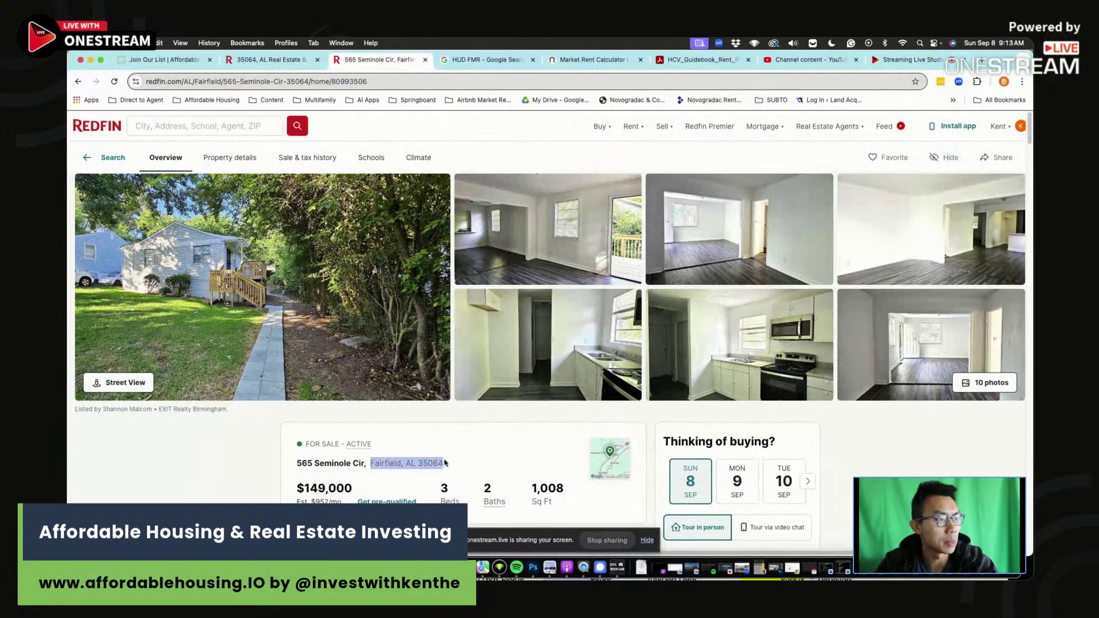
Highlight the listing's Fairfield, AL 35064 line, then switch to the OneStream live studio.
left_click(454, 464)
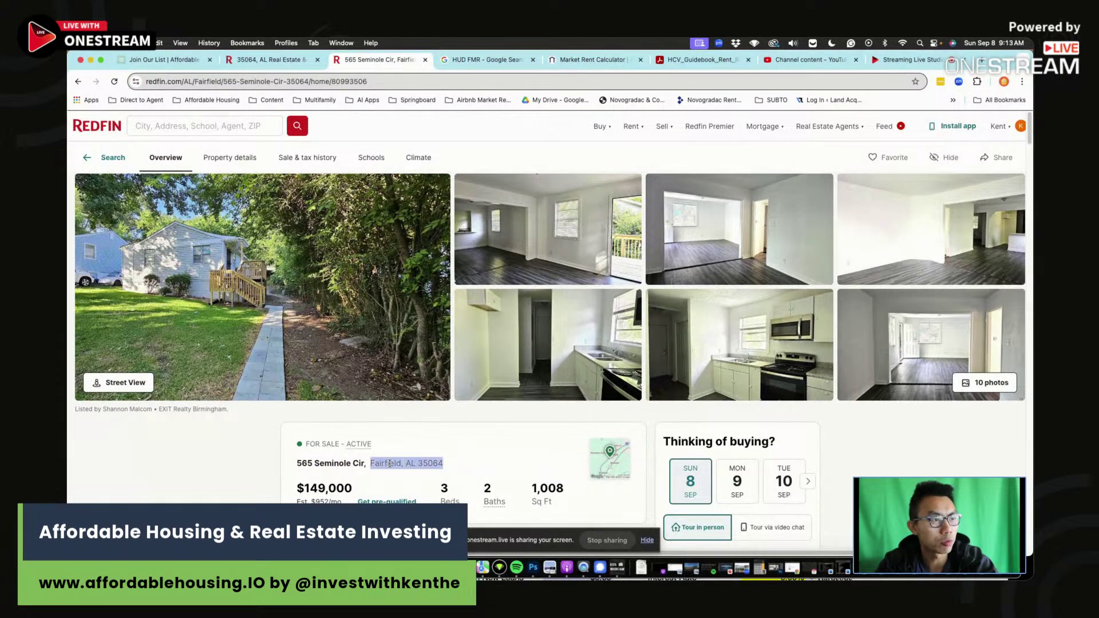
key("super+9")
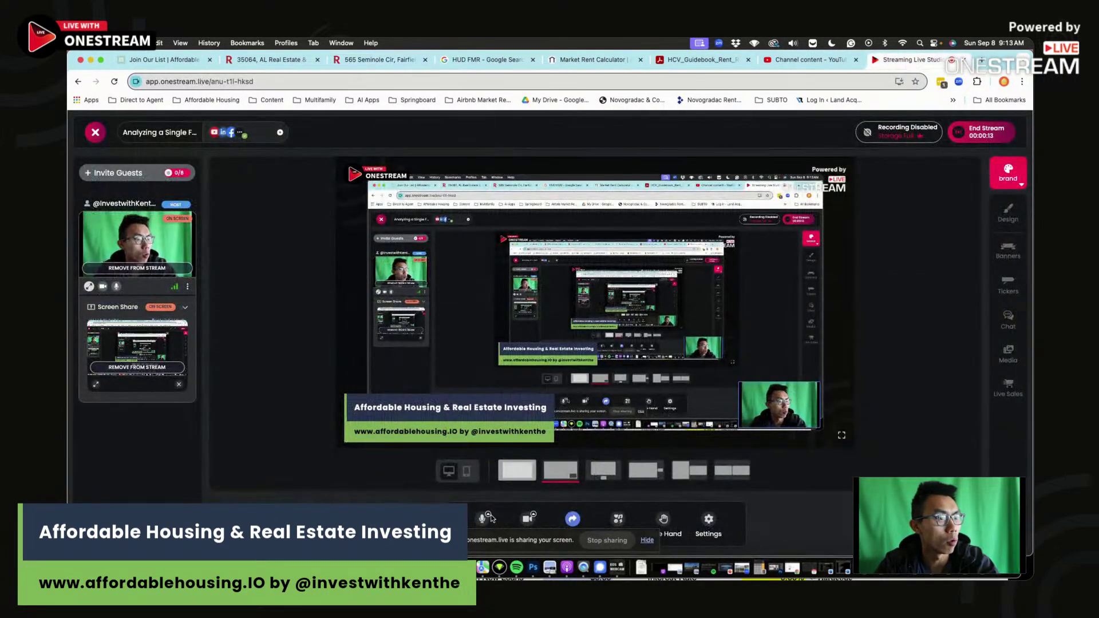
left_click(488, 515)
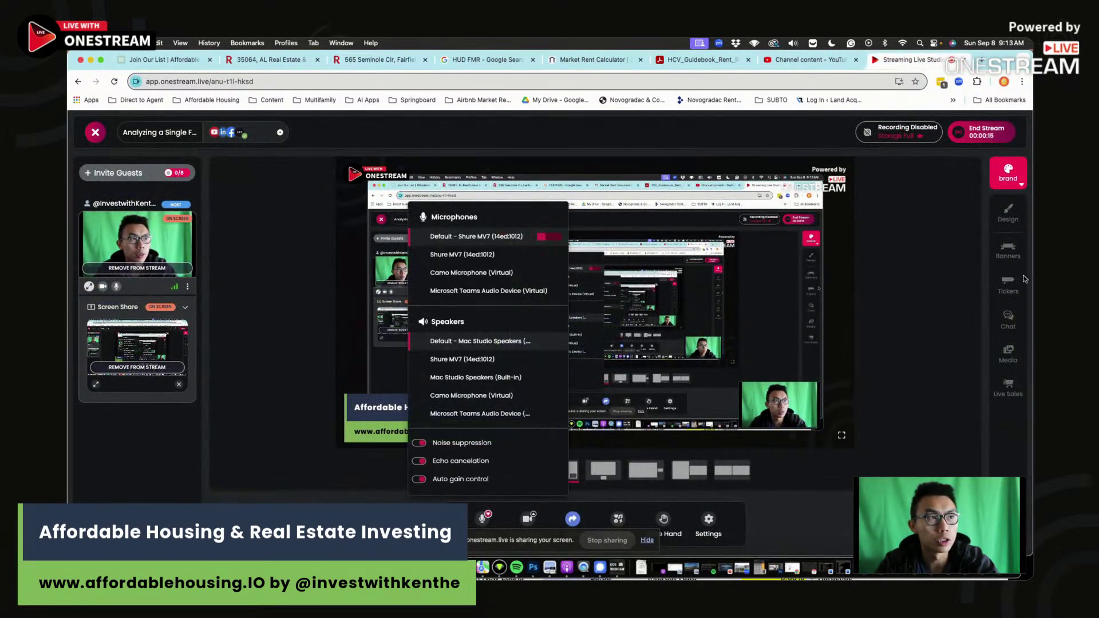
left_click(1006, 320)
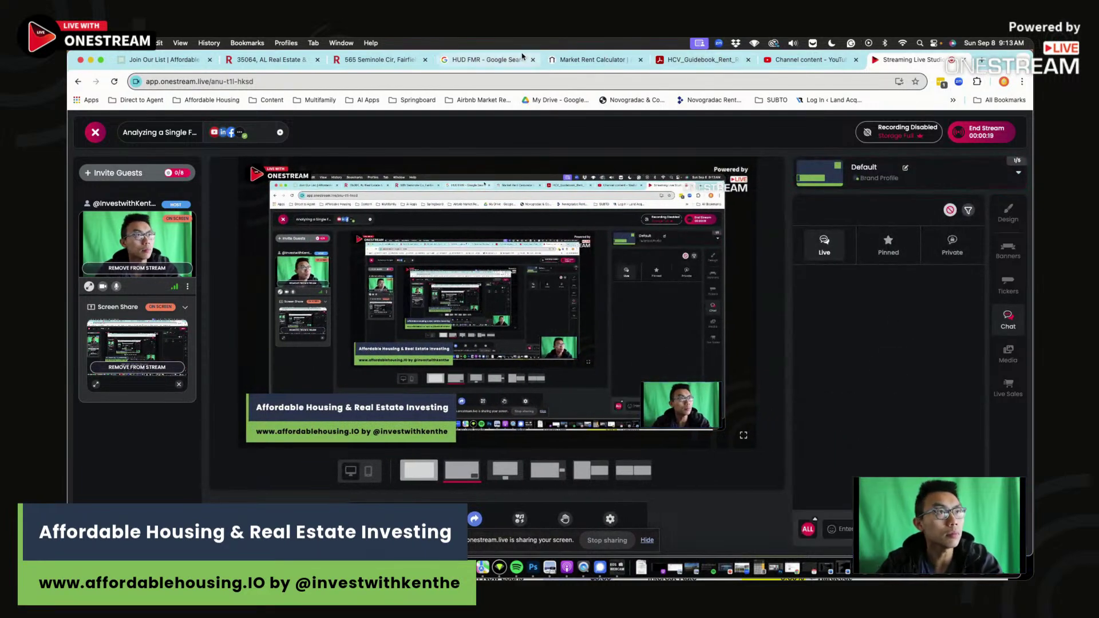
left_click(378, 58)
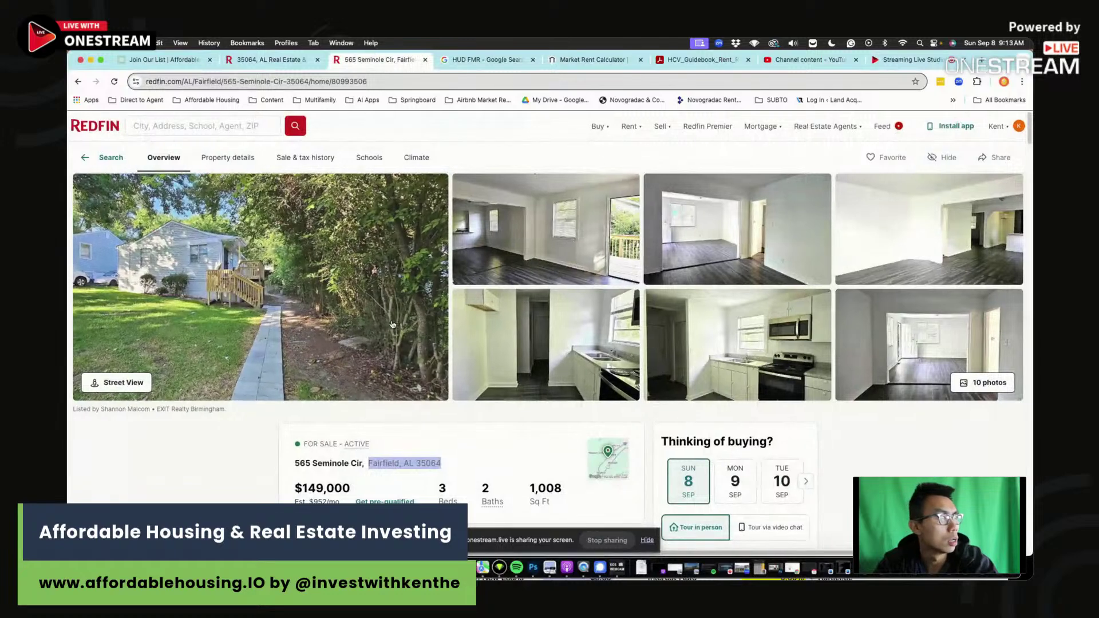
Read the listing description, highlighting the 'new water heater' and 'new flooring throughout' phrases.
scroll(418, 468, "down", 3)
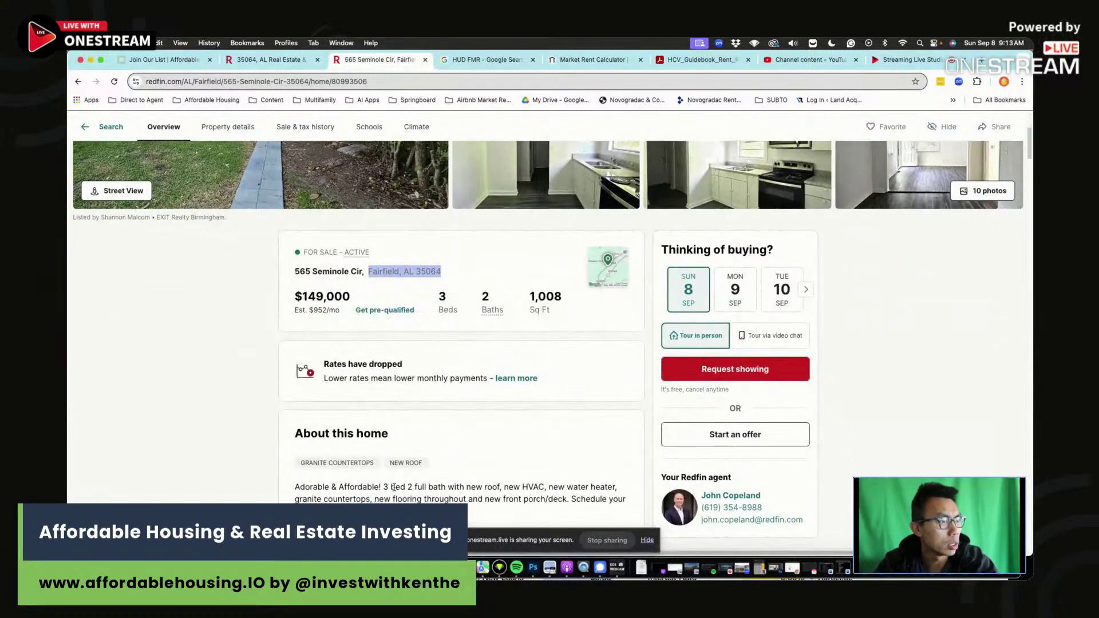
scroll(395, 487, "down", 1)
left_click(523, 445)
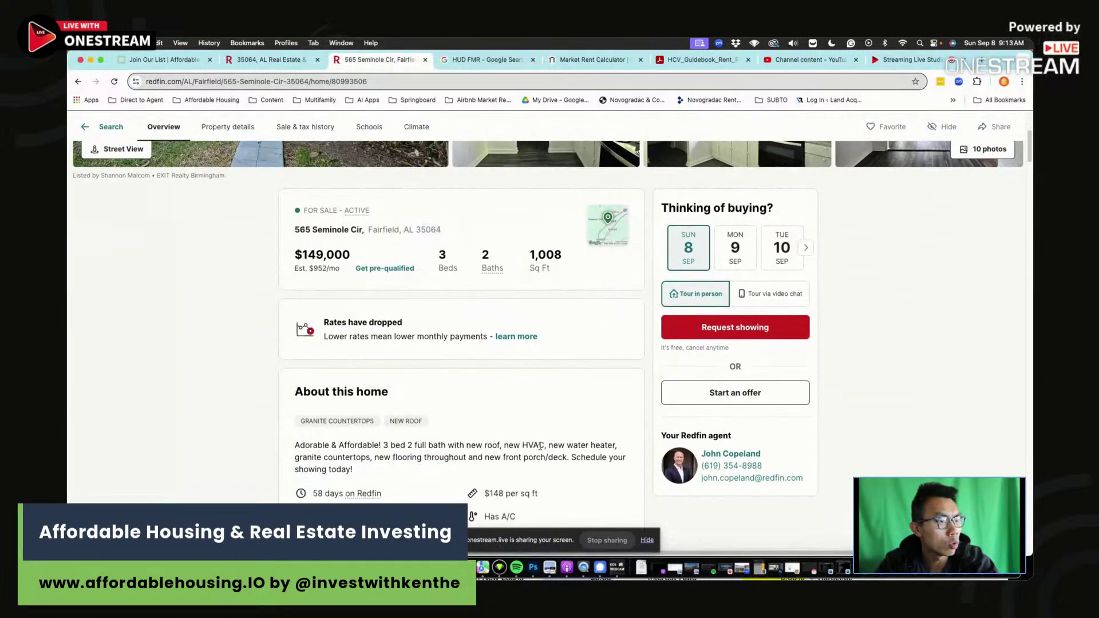
left_click_drag(548, 446, 593, 445)
left_click(592, 446)
left_click_drag(384, 457, 460, 457)
left_click(460, 457)
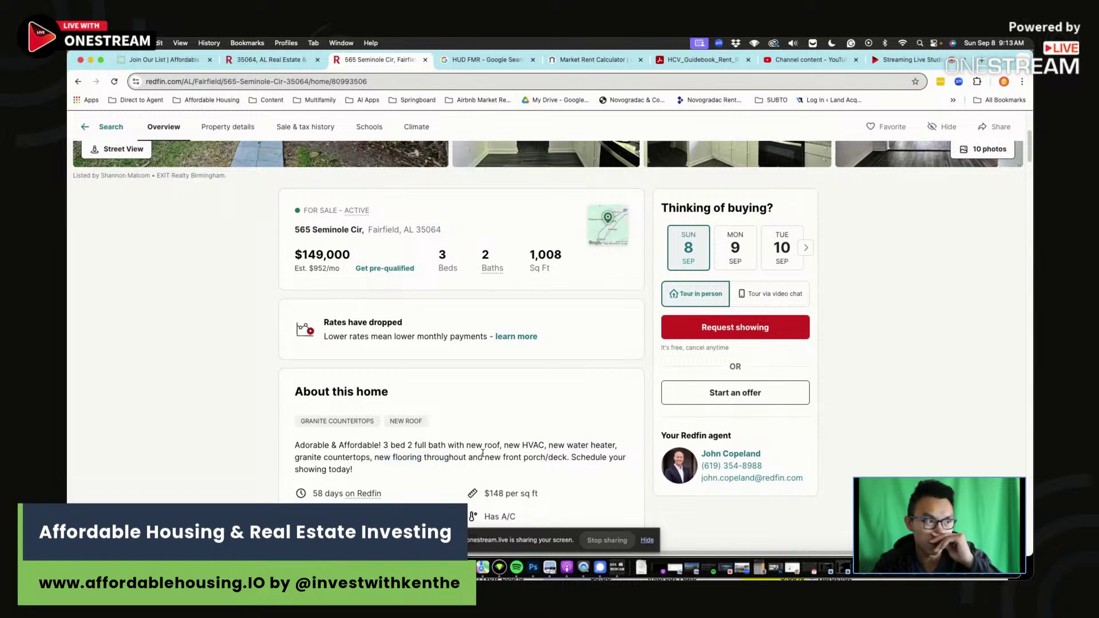
scroll(483, 435, "up", 4)
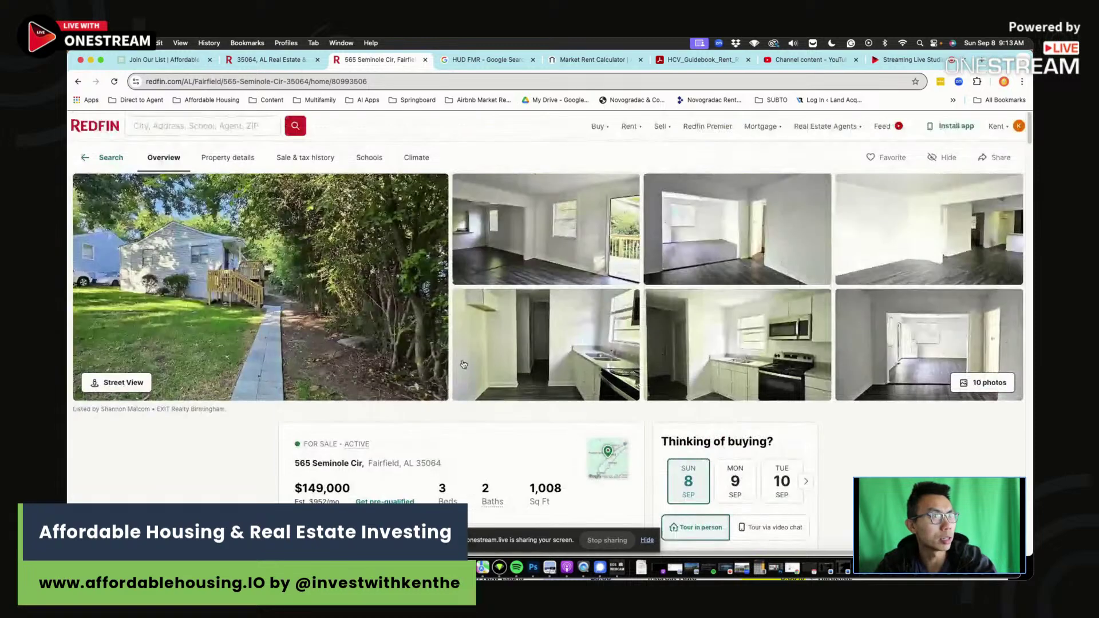
Browse the full photo gallery of the house, then close it.
left_click(379, 344)
scroll(683, 363, "down", 3)
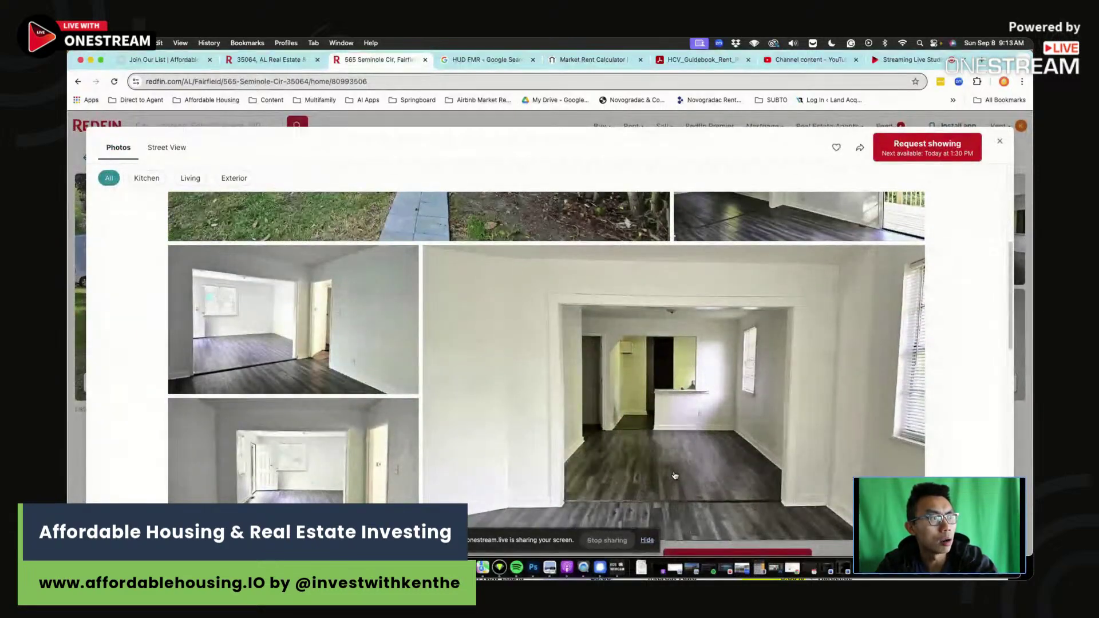
scroll(679, 469, "down", 2)
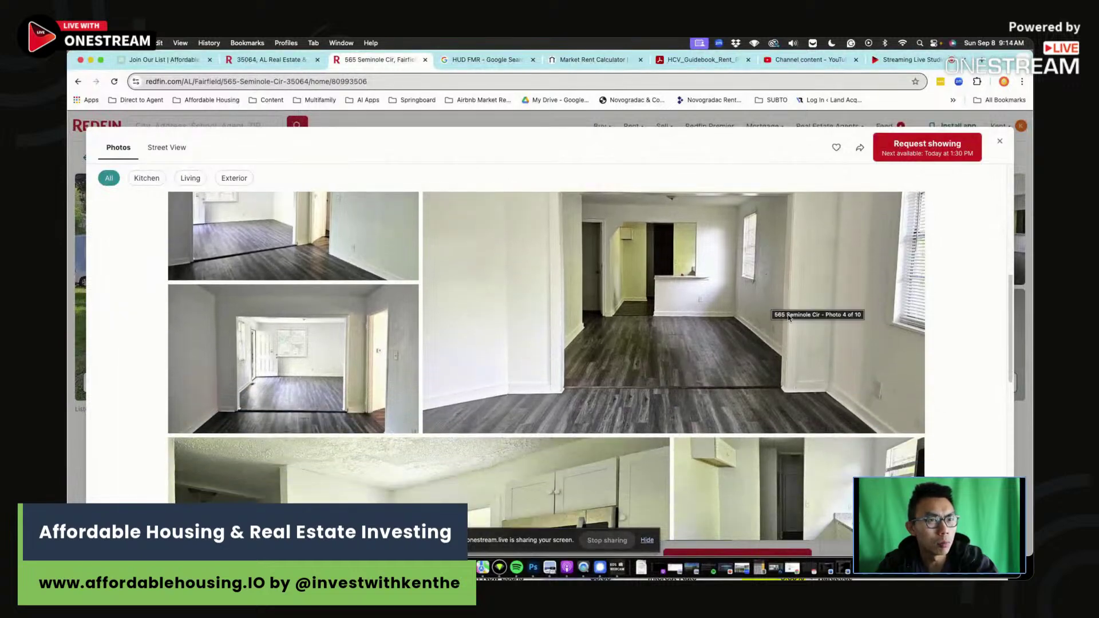
scroll(784, 290, "down", 8)
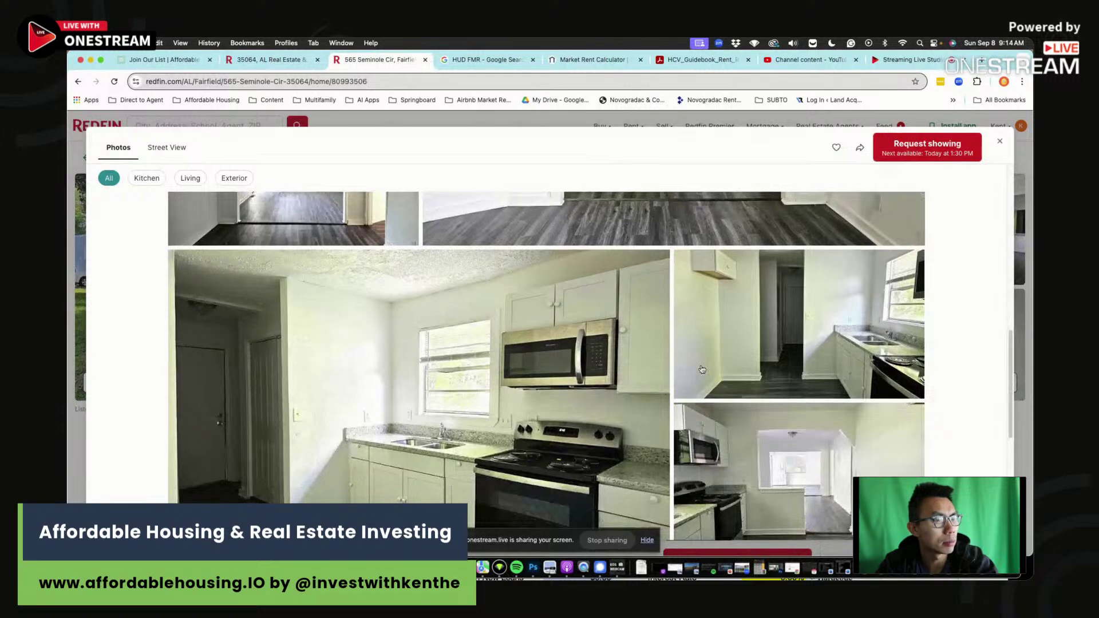
key("Escape")
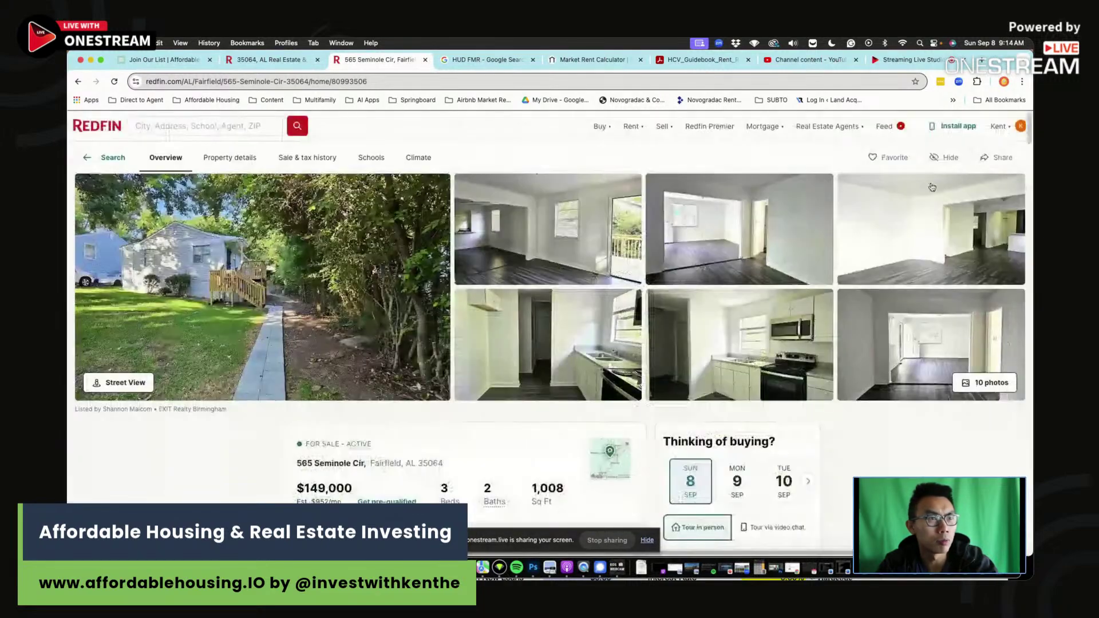
Enter the $149,000 asking price in B4 of the analysis spreadsheet.
key("super+Tab")
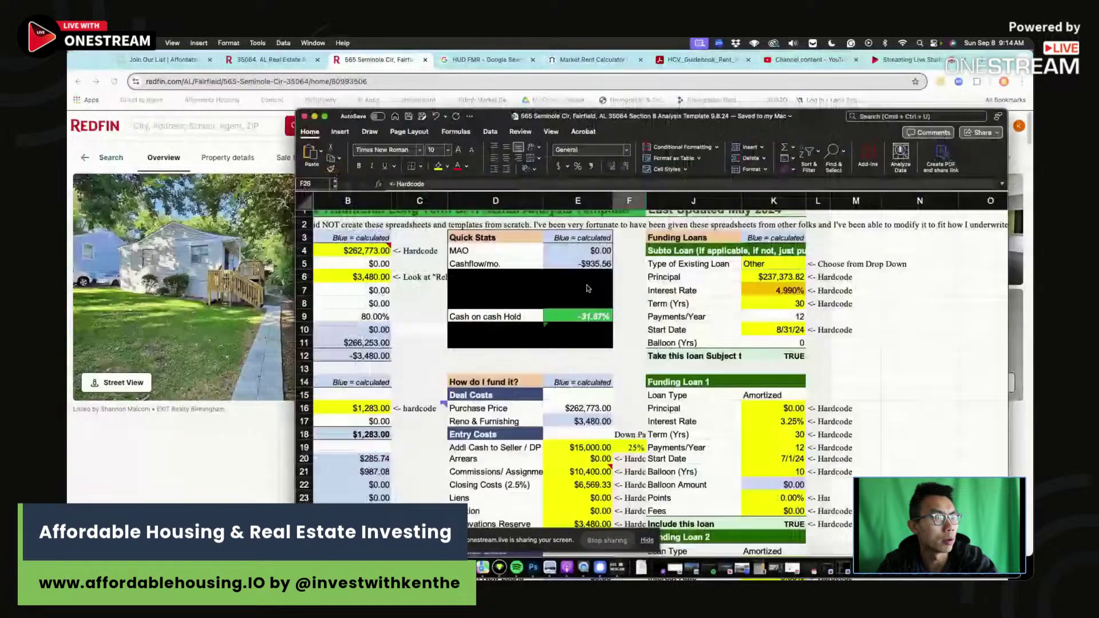
scroll(458, 269, "left", 1)
left_click(367, 249)
type("149")
key("Return")
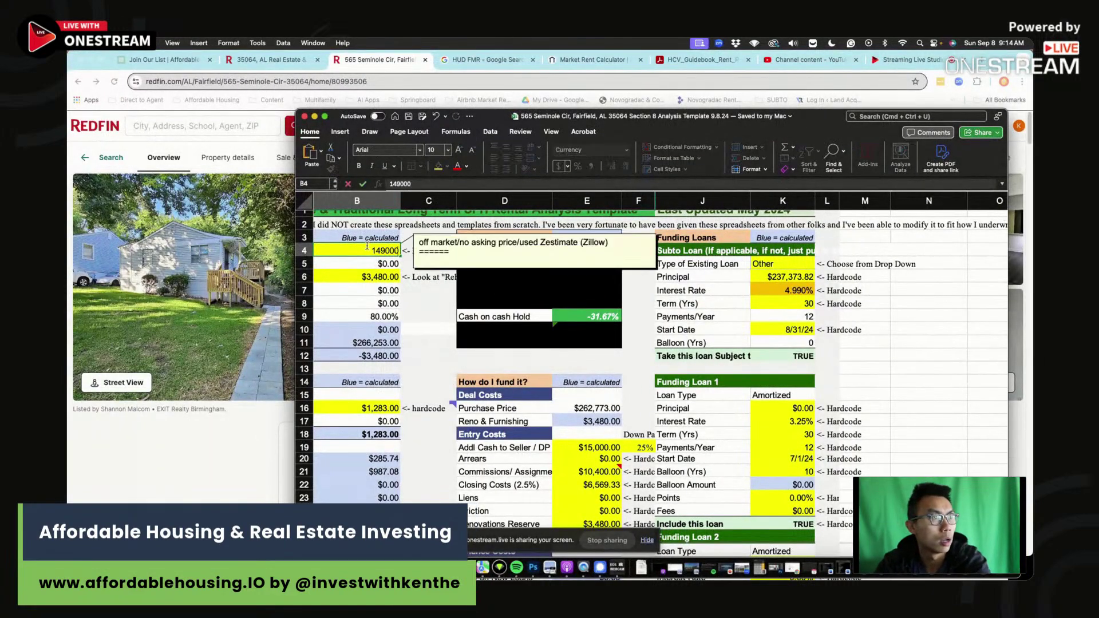
key("super+Tab")
Scroll down the listing to the payment calculator showing $952 per month.
scroll(461, 429, "down", 3)
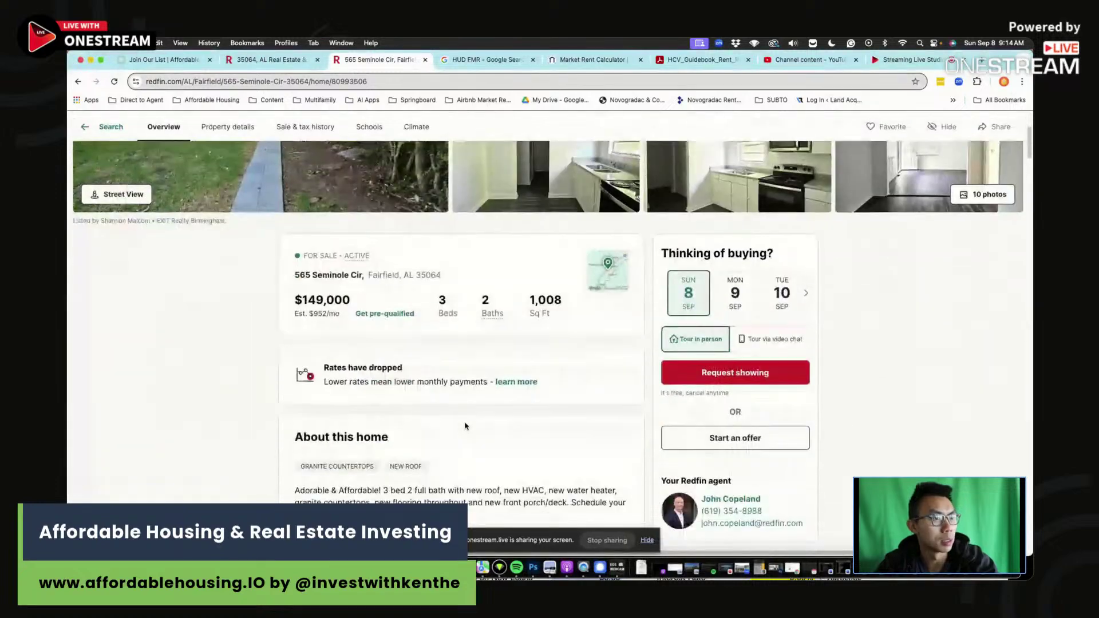
scroll(452, 362, "down", 10)
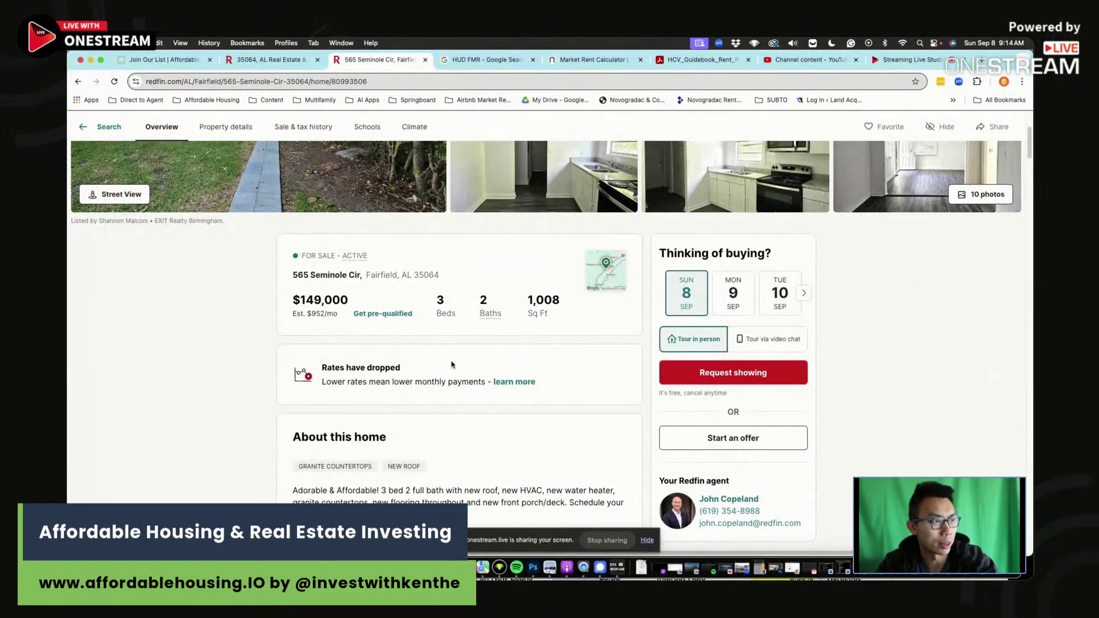
scroll(455, 364, "down", 10)
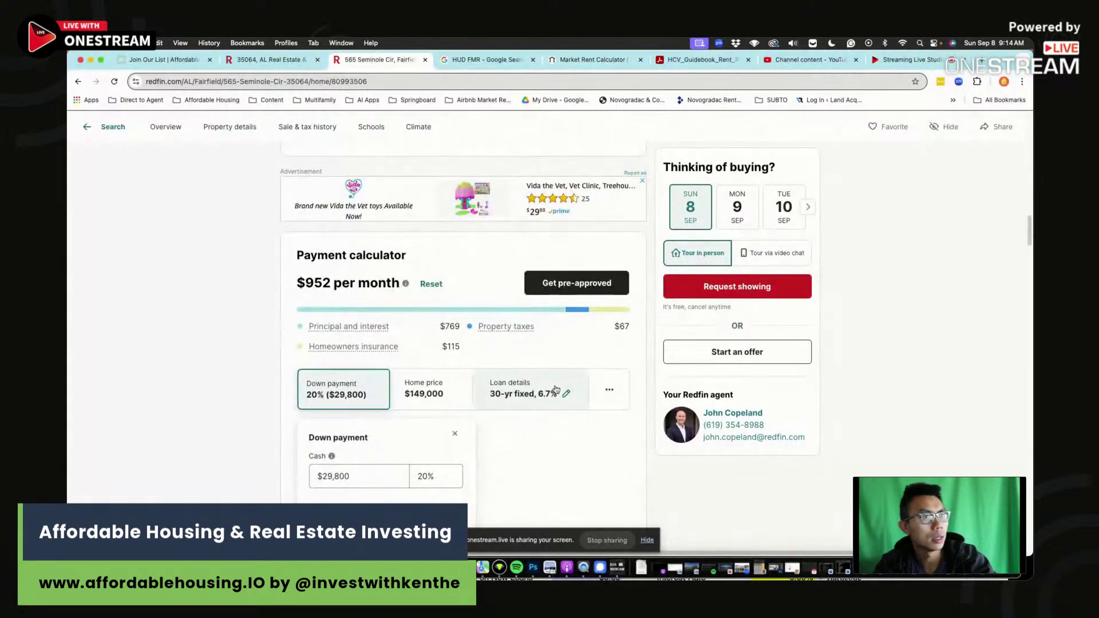
Select Monthly Property Taxes in B28 and compare it with Redfin's $67 tax figure.
key("super+Tab")
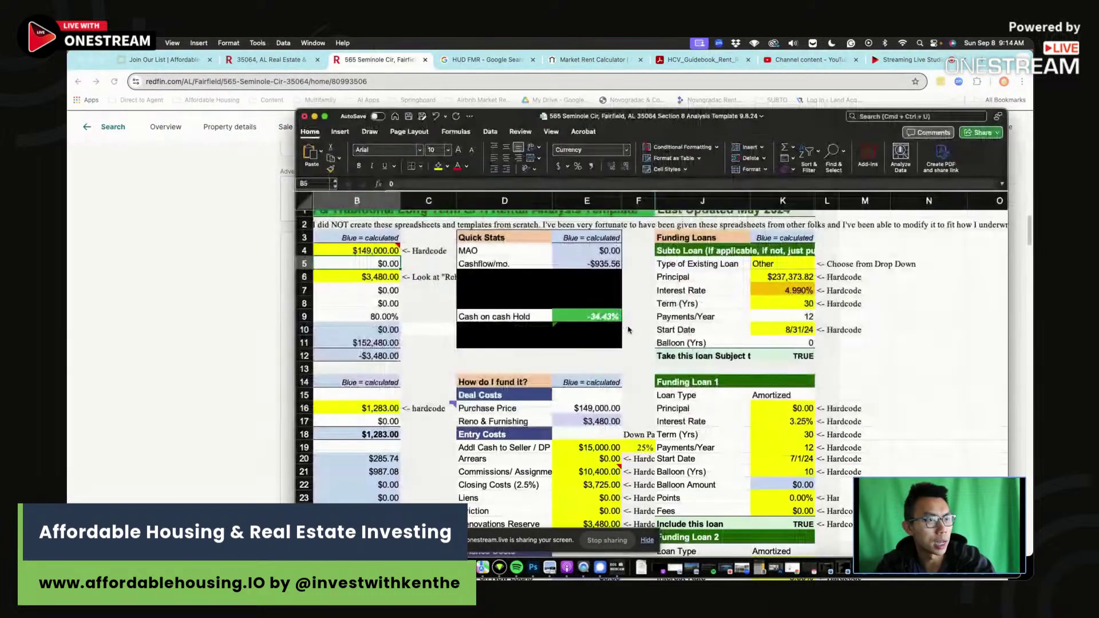
left_click(435, 403)
key("Left")
key("Left")
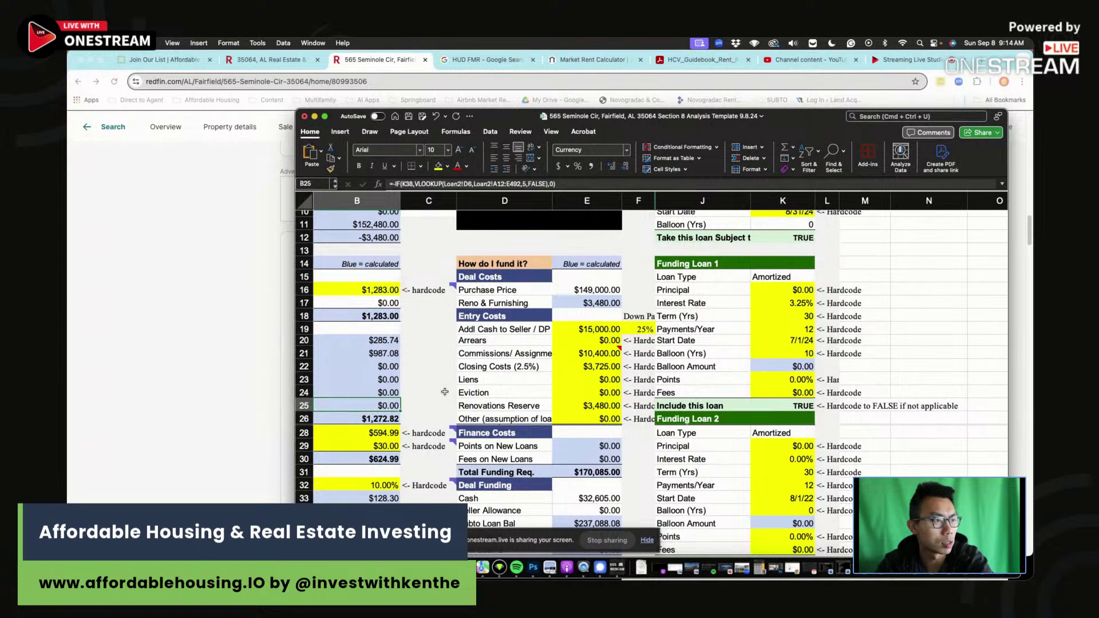
left_click(472, 432)
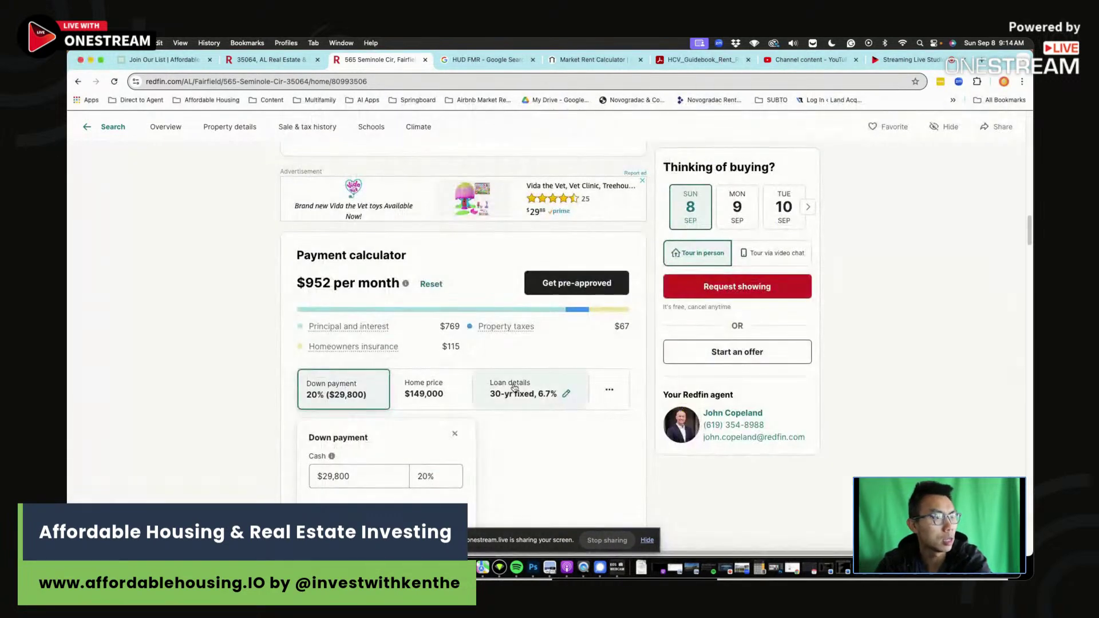
left_click(196, 412)
key("super+Tab")
Set Monthly Insurance in B29 to =115*1.2, then shrink Excel beside the Redfin calculator.
left_click(476, 445)
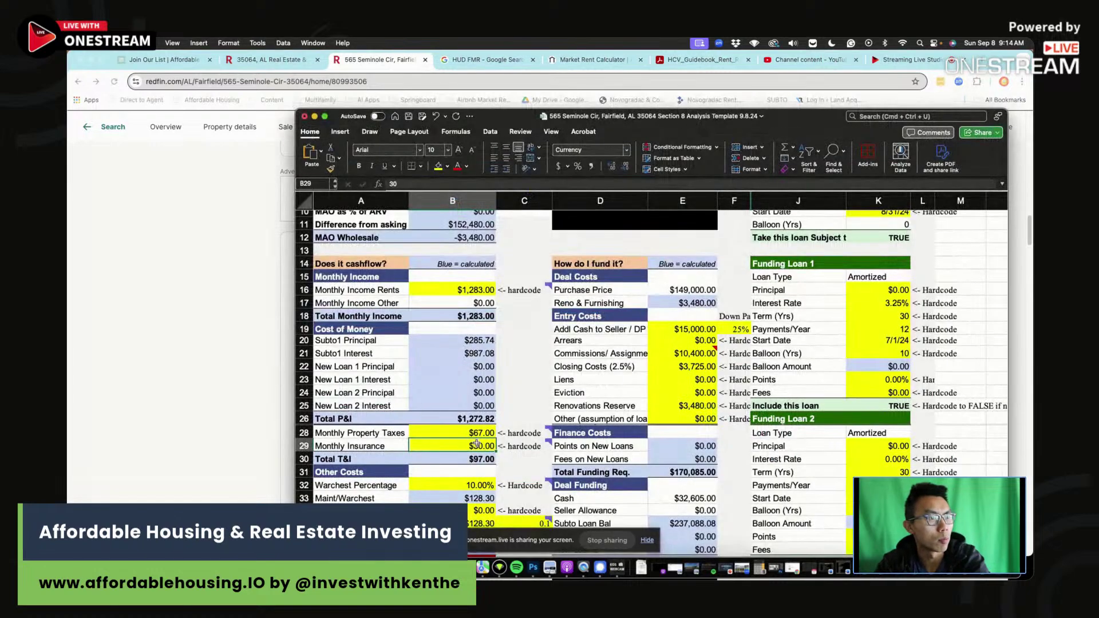
left_click(401, 185)
type("=115*1.2")
key("Return")
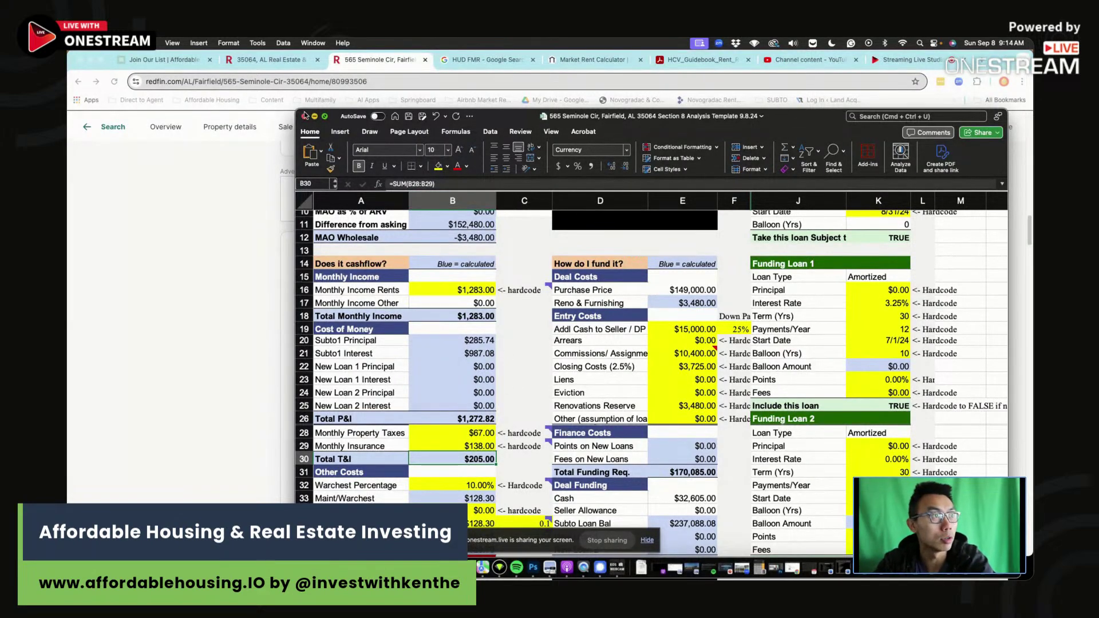
left_click_drag(313, 104, 474, 47)
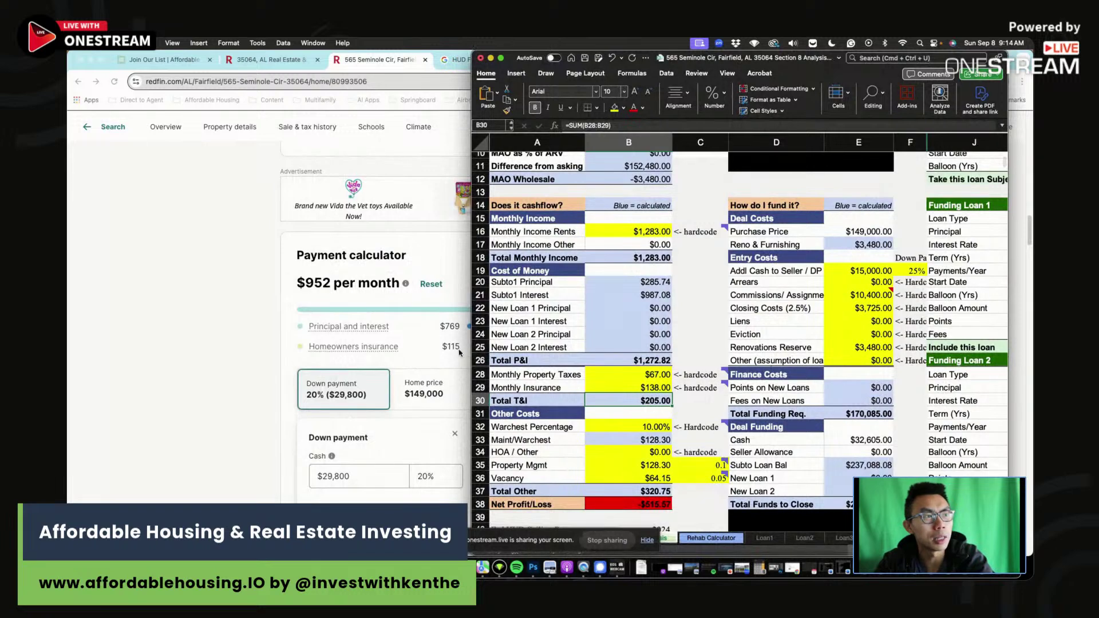
scroll(451, 351, "right", 1)
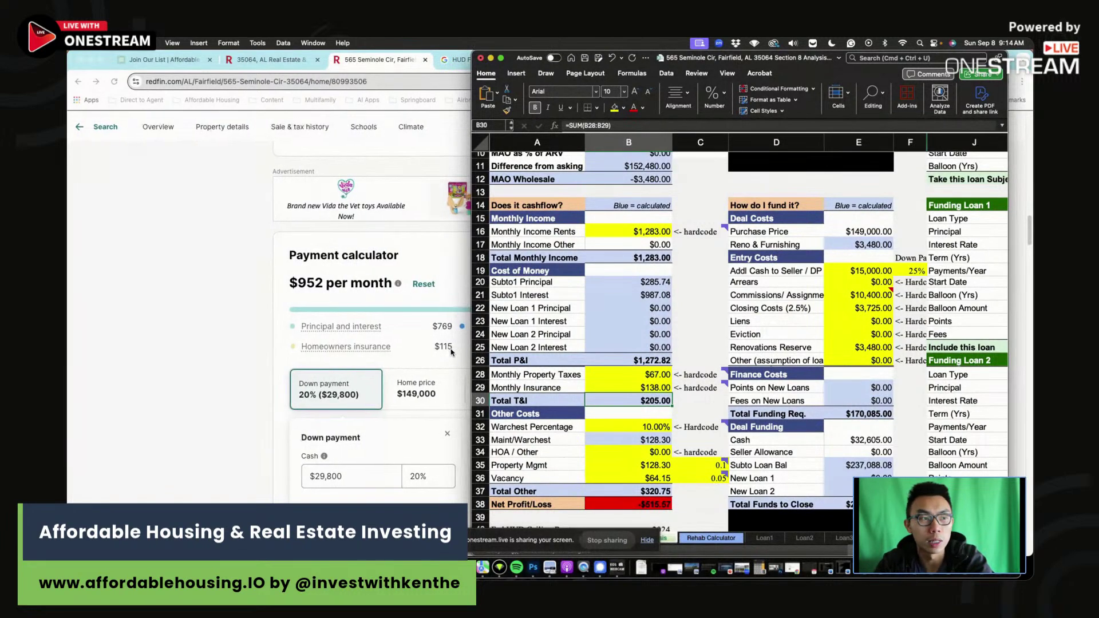
left_click(640, 389)
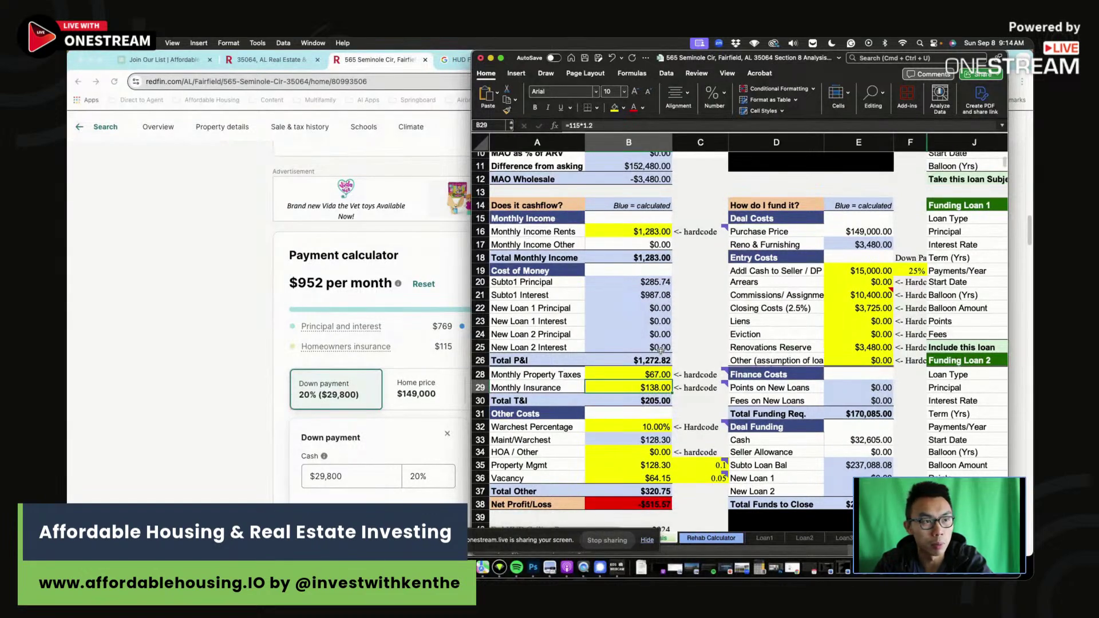
scroll(660, 349, "up", 5)
left_click(640, 204)
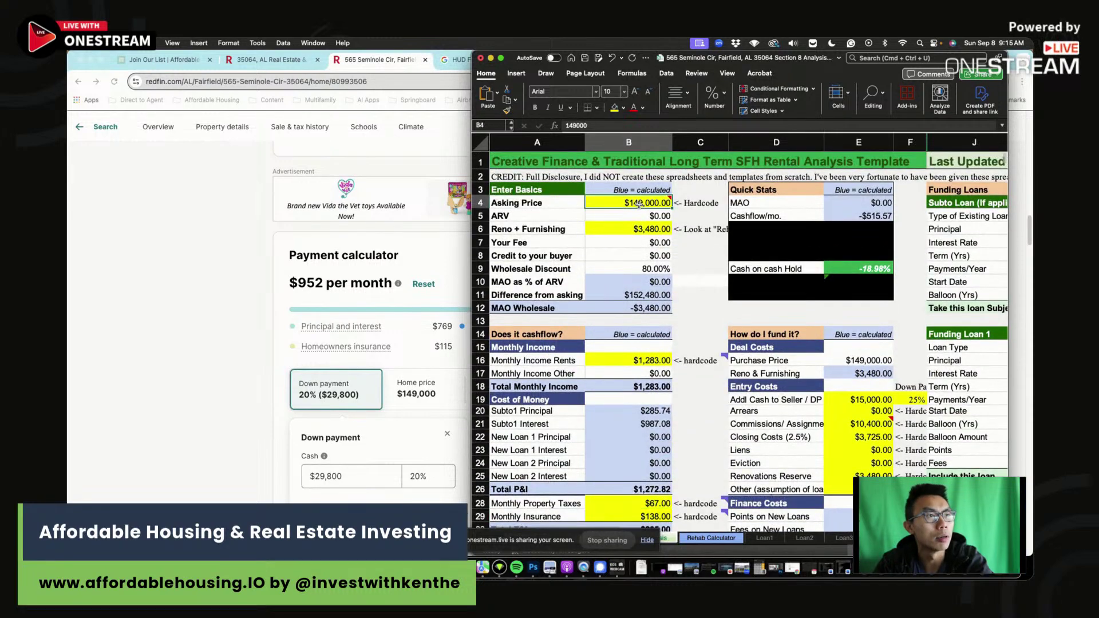
left_click(655, 230)
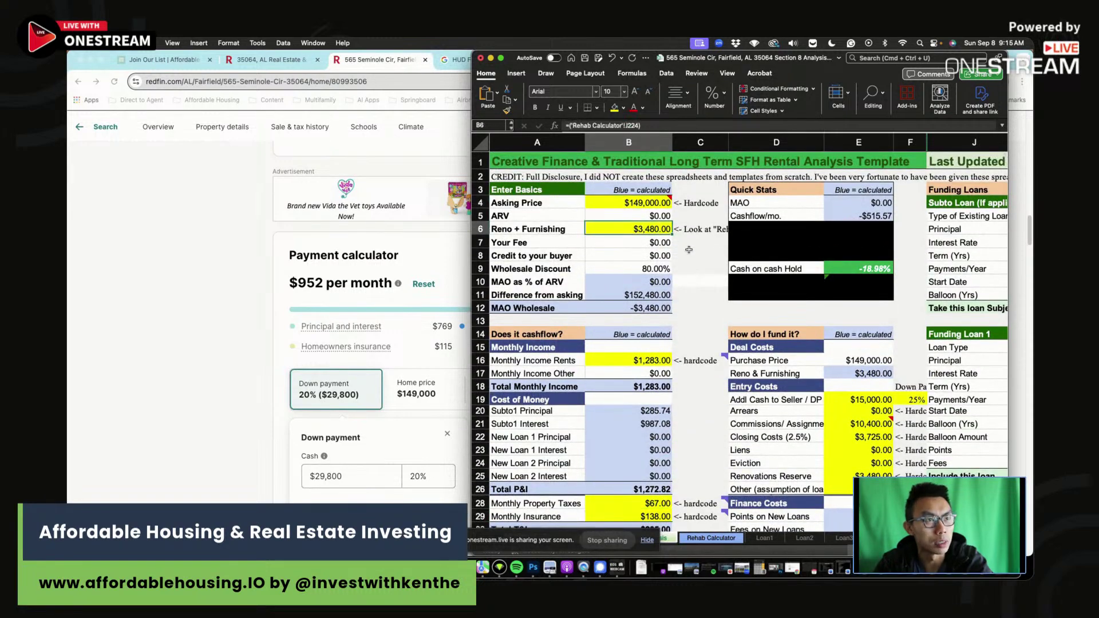
Review the Rehab Calculator line-item quantities, including roof repair and toilets.
left_click(705, 539)
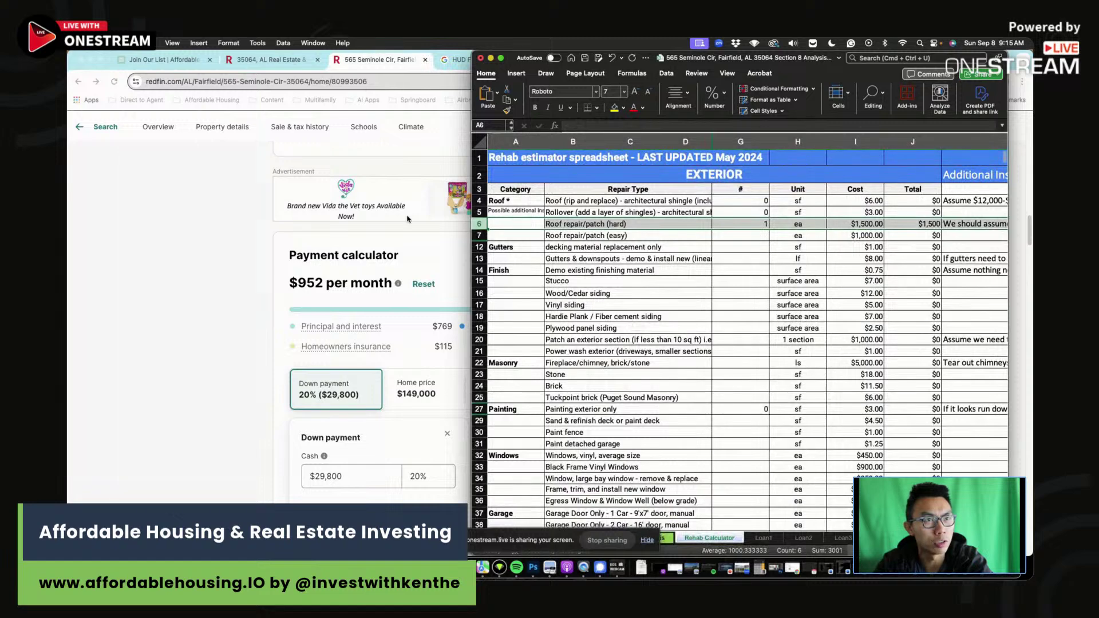
left_click(750, 226)
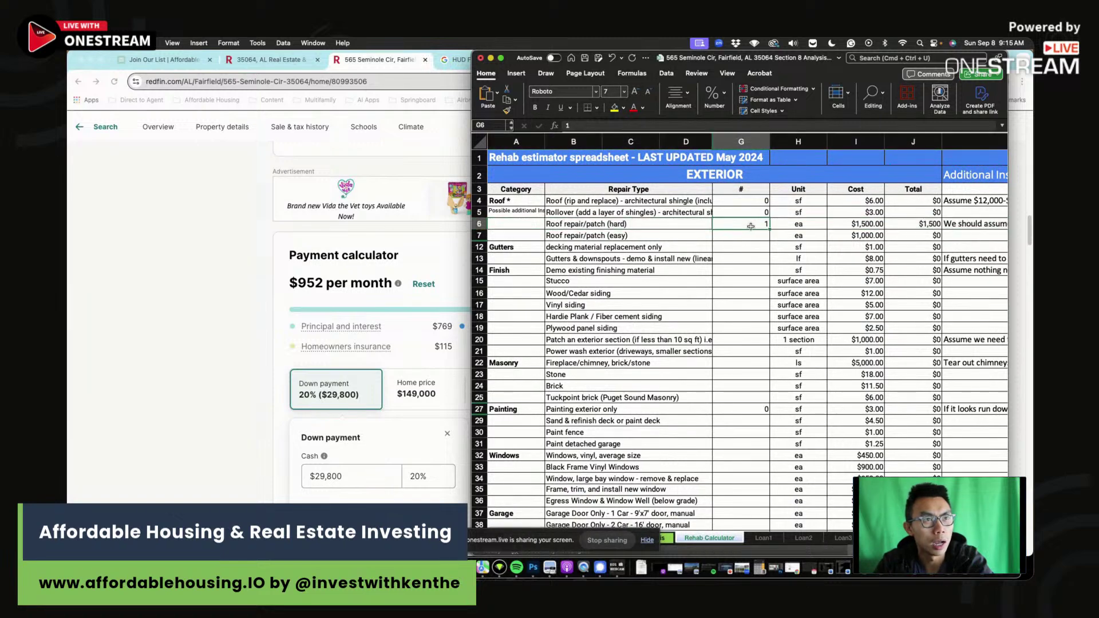
scroll(736, 339, "down", 8)
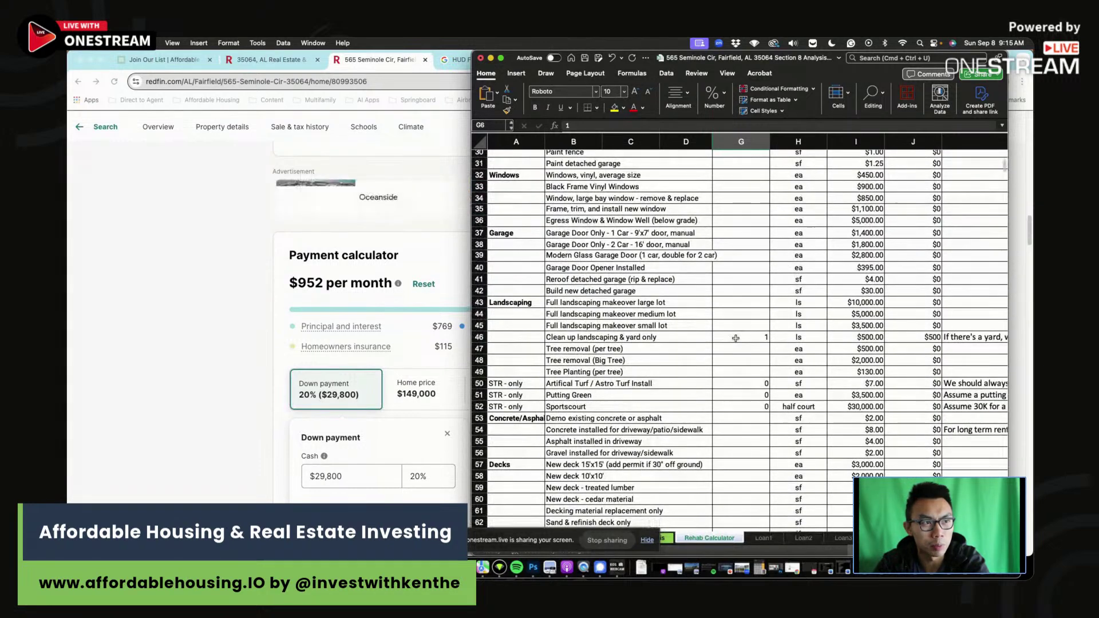
scroll(735, 338, "down", 12)
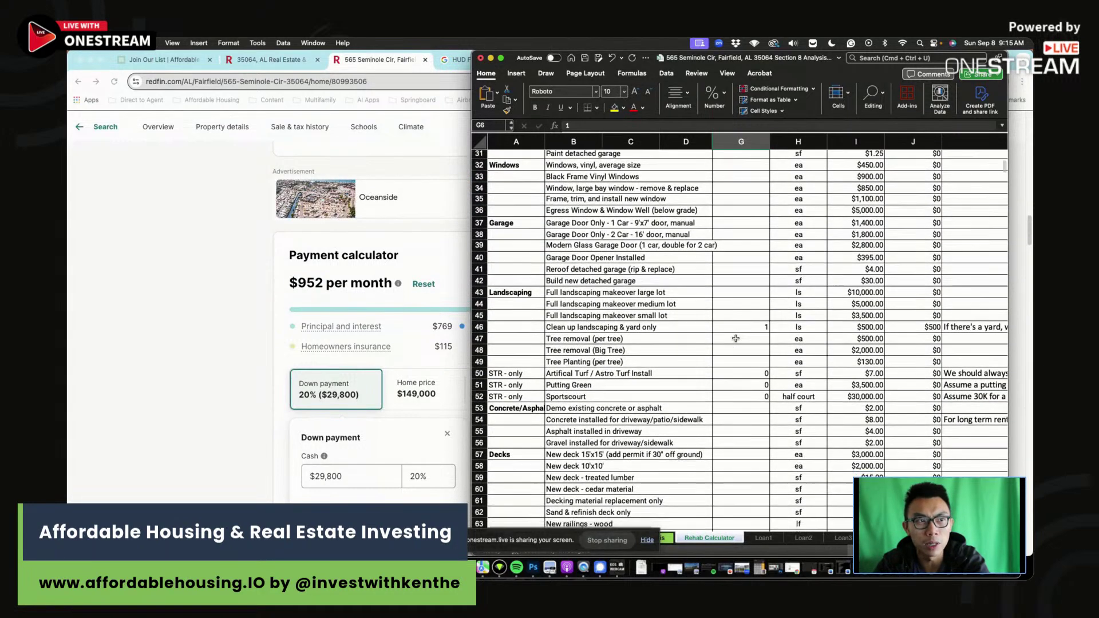
scroll(735, 339, "down", 12)
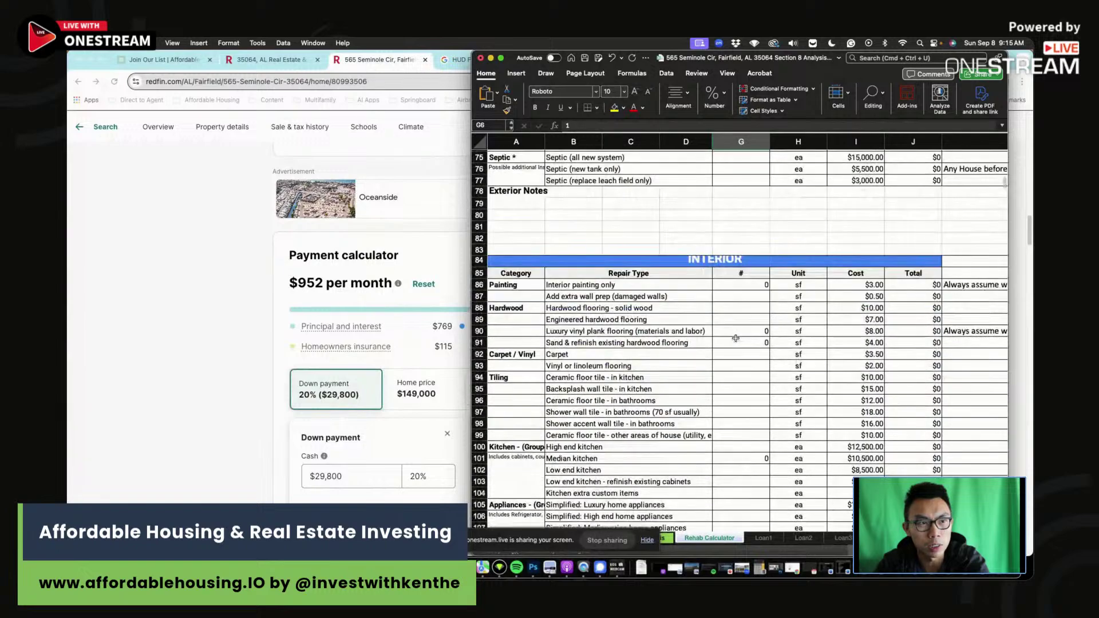
scroll(735, 338, "down", 5)
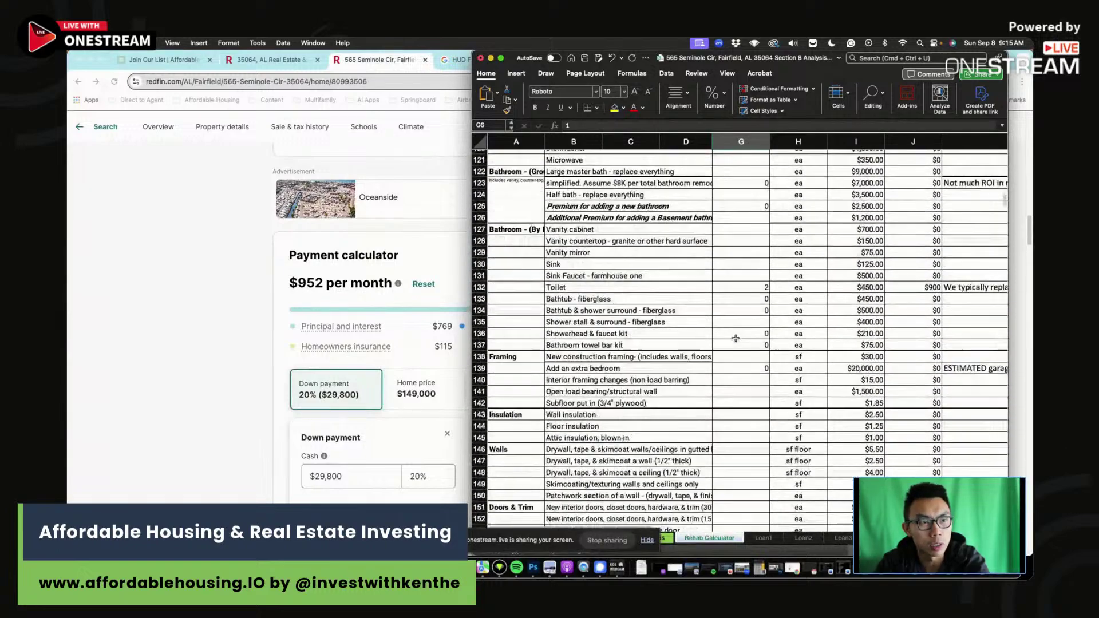
left_click(740, 291)
left_click(740, 295)
scroll(769, 371, "down", 10)
scroll(769, 371, "down", 17)
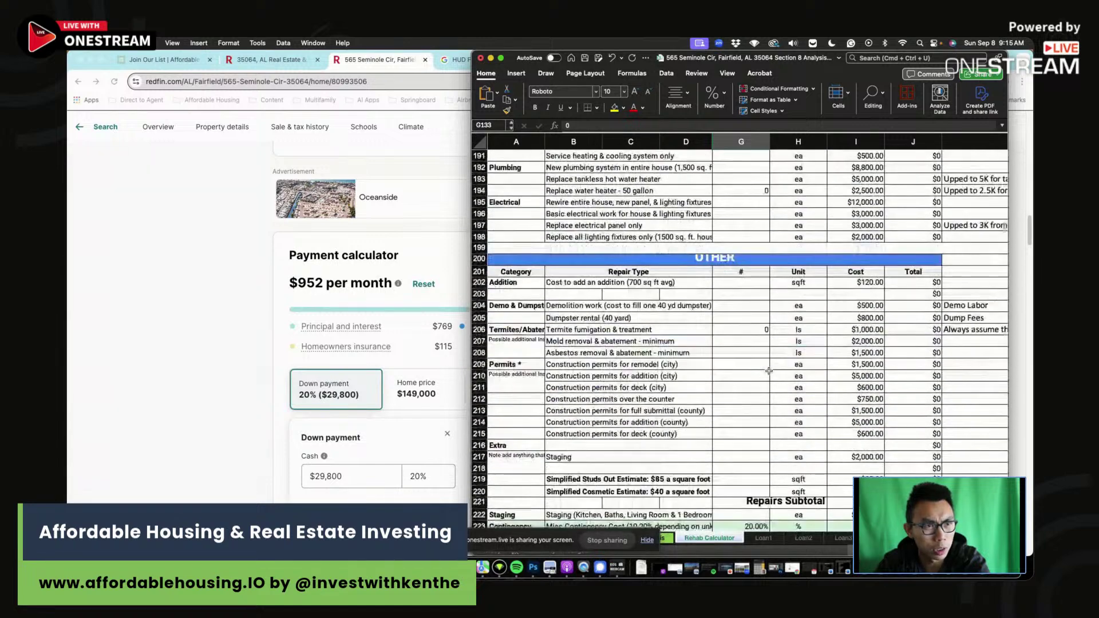
scroll(769, 370, "down", 2)
Return to the Rental Analysis sheet and bring the Redfin listing forward.
left_click(669, 538)
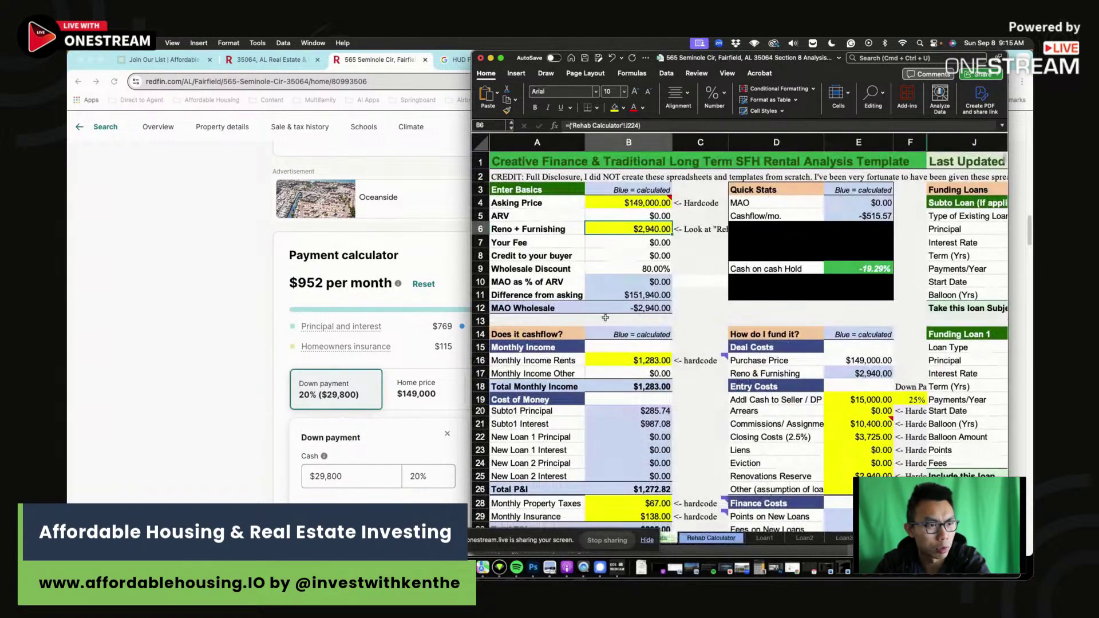
scroll(641, 345, "down", 4)
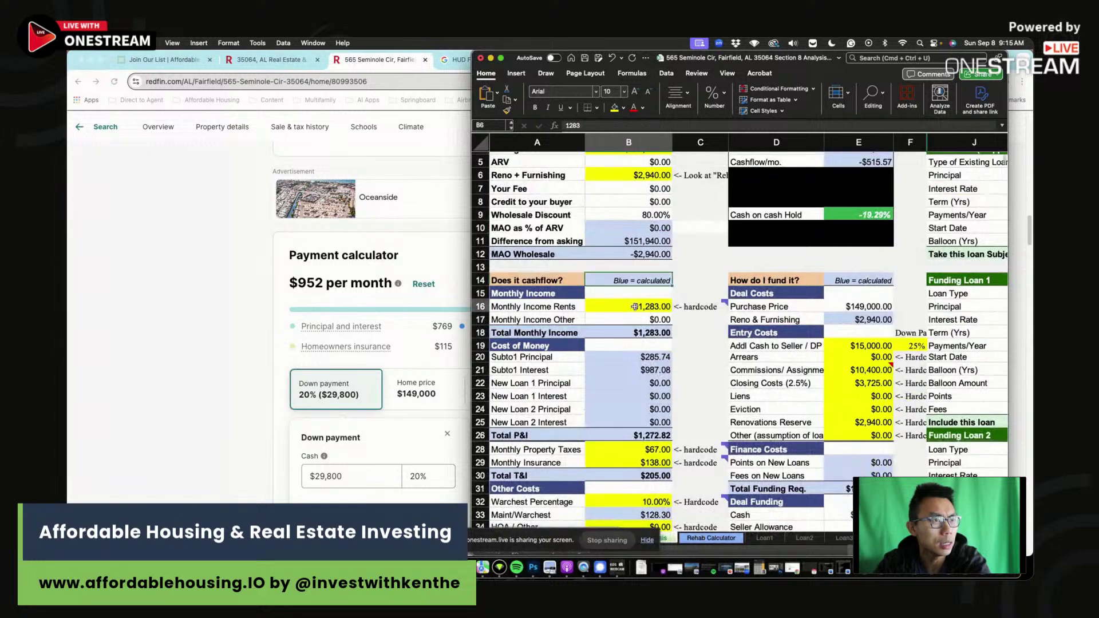
left_click(228, 316)
Search the listing page for 'county' to confirm the home is in Jefferson County.
scroll(227, 317, "up", 15)
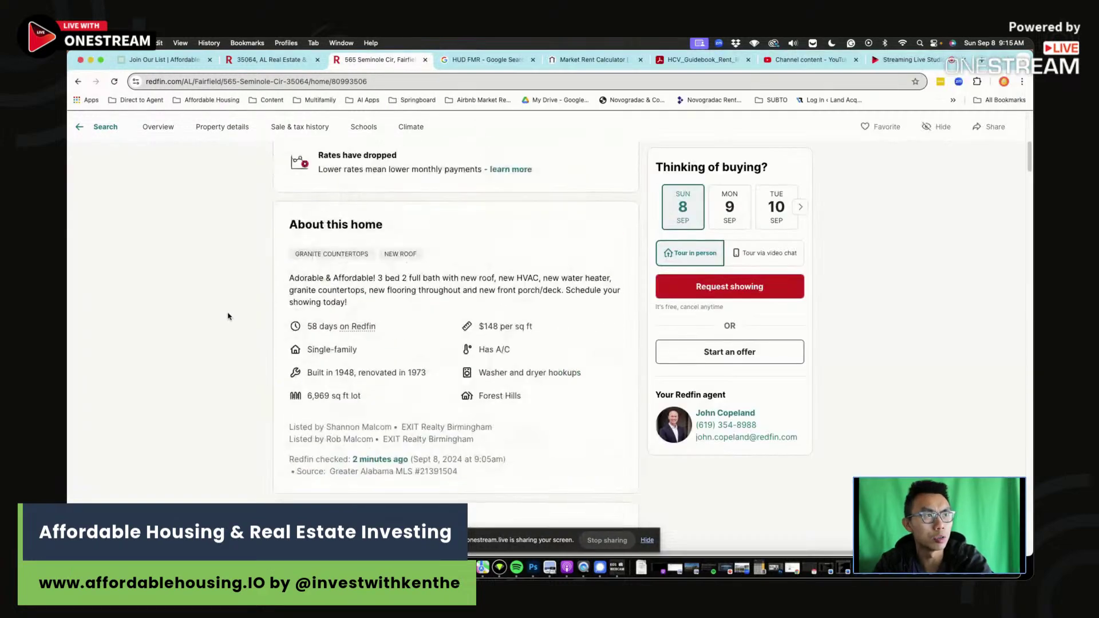
left_click(228, 316)
key("super+f")
type("c")
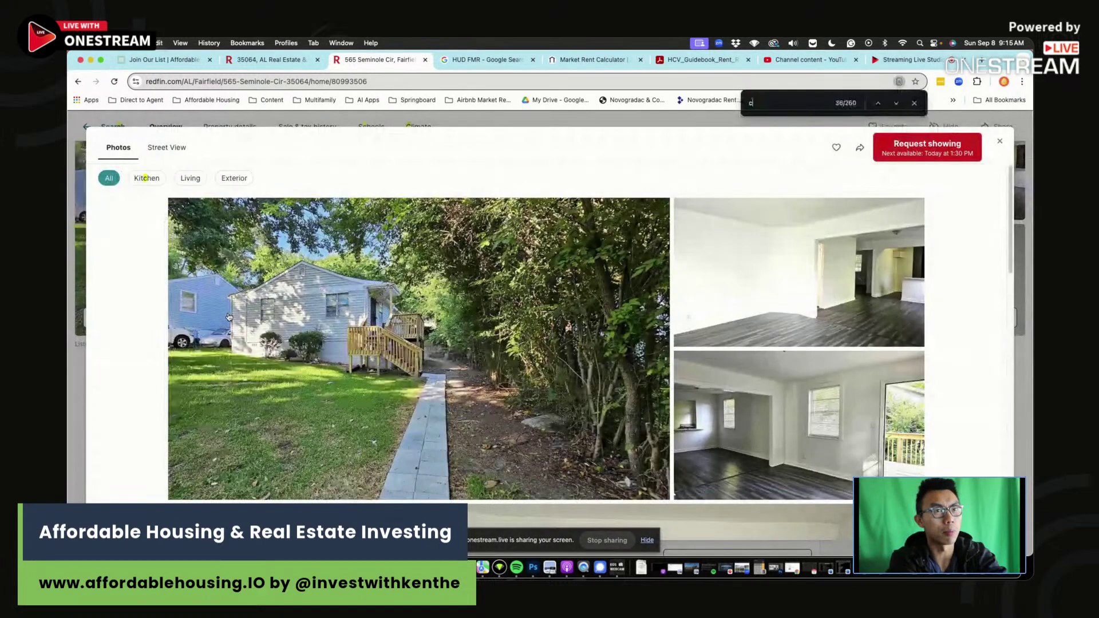
left_click(1000, 141)
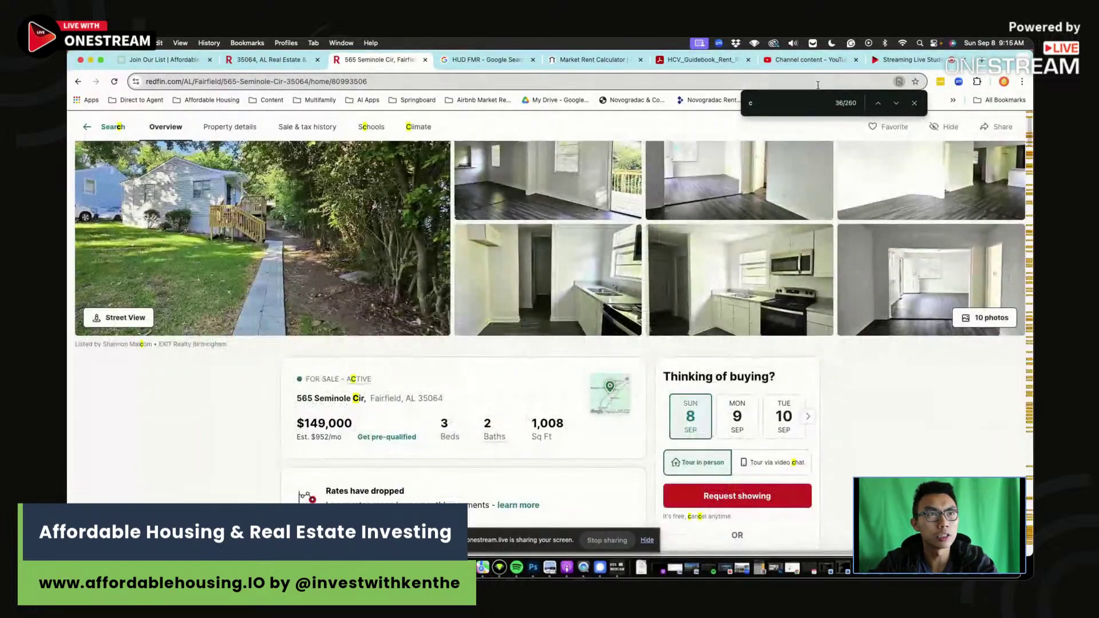
type("ounty")
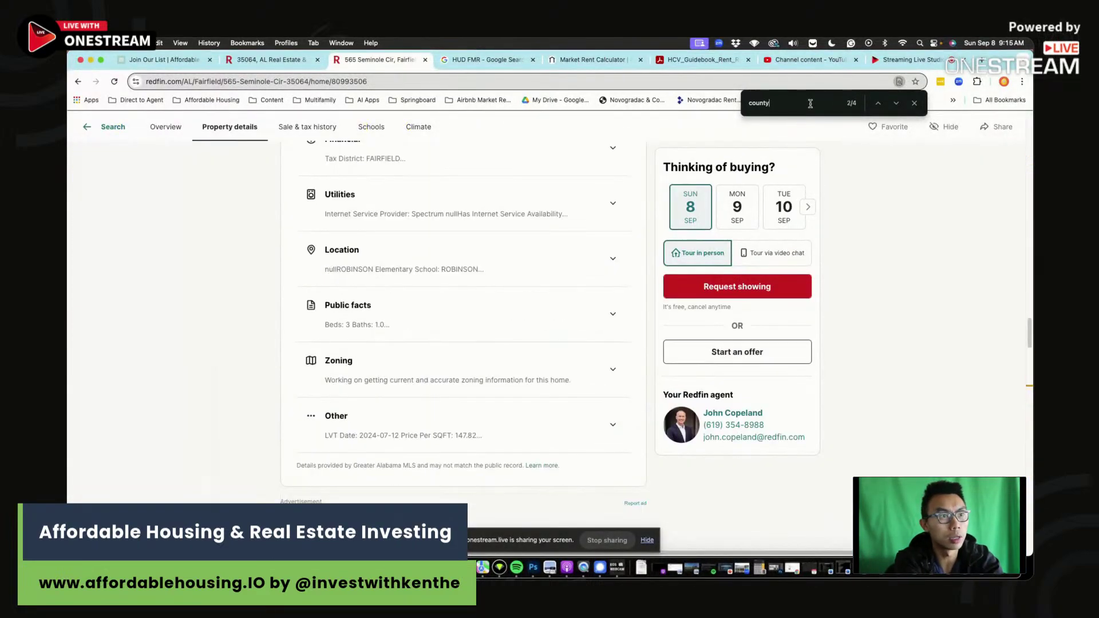
left_click(896, 105)
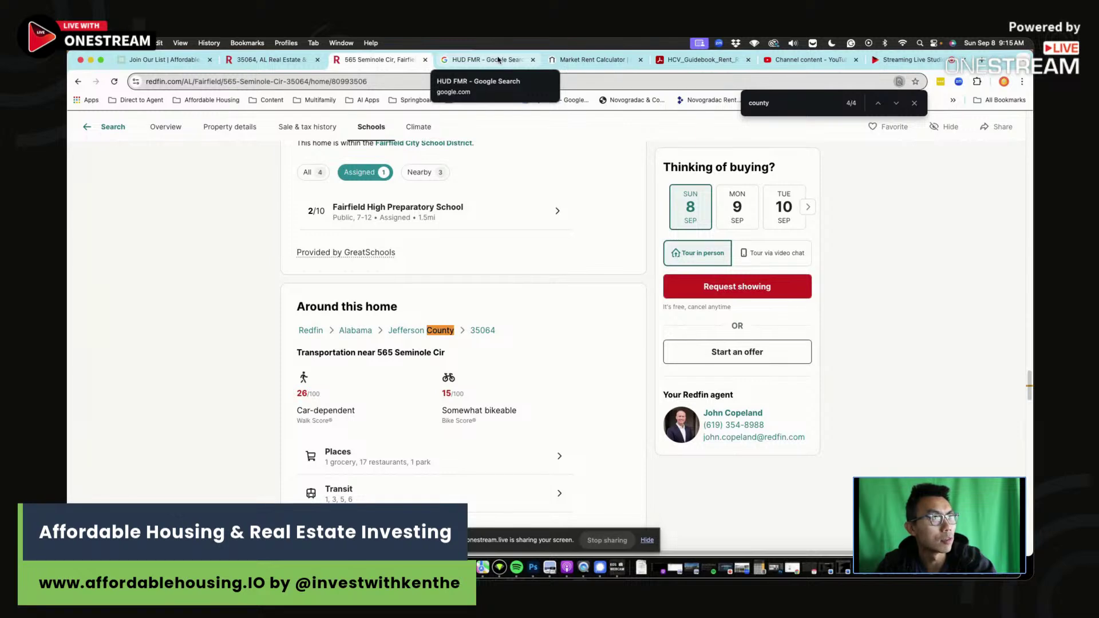
left_click(498, 59)
Look up HUD's FY2025 Small Area FMRs for Jefferson County, Alabama.
left_click(275, 223)
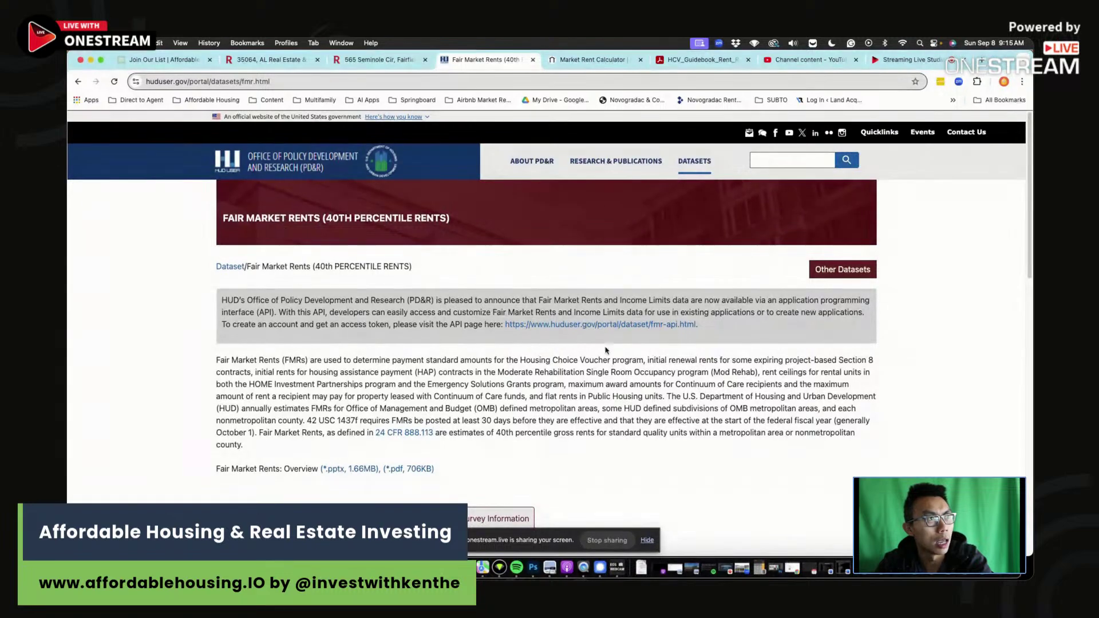
scroll(564, 346, "down", 7)
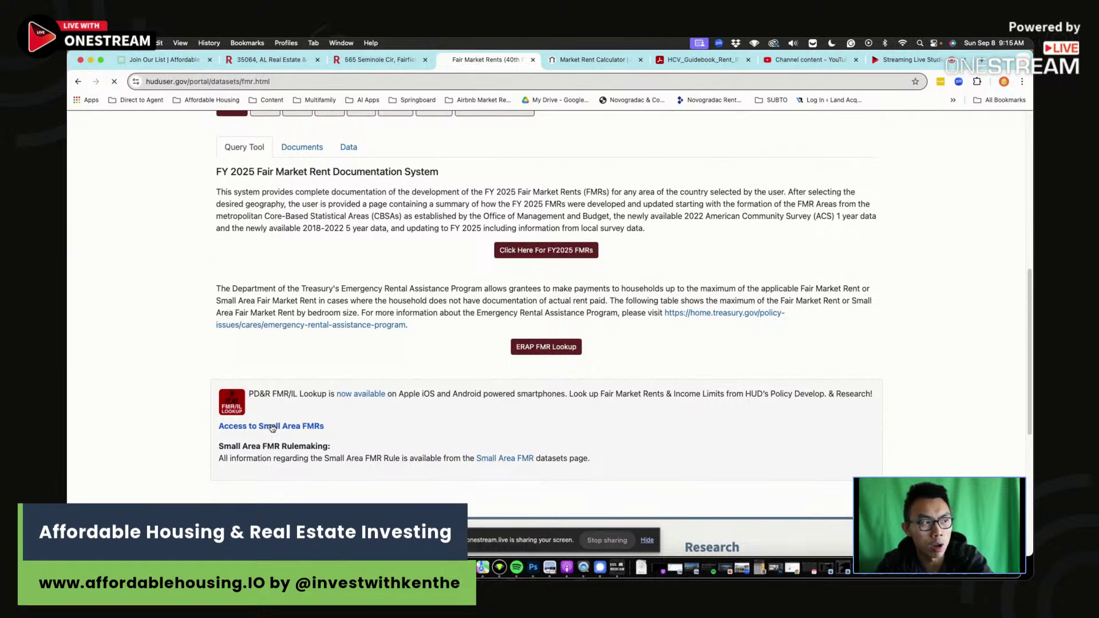
scroll(544, 417, "down", 2)
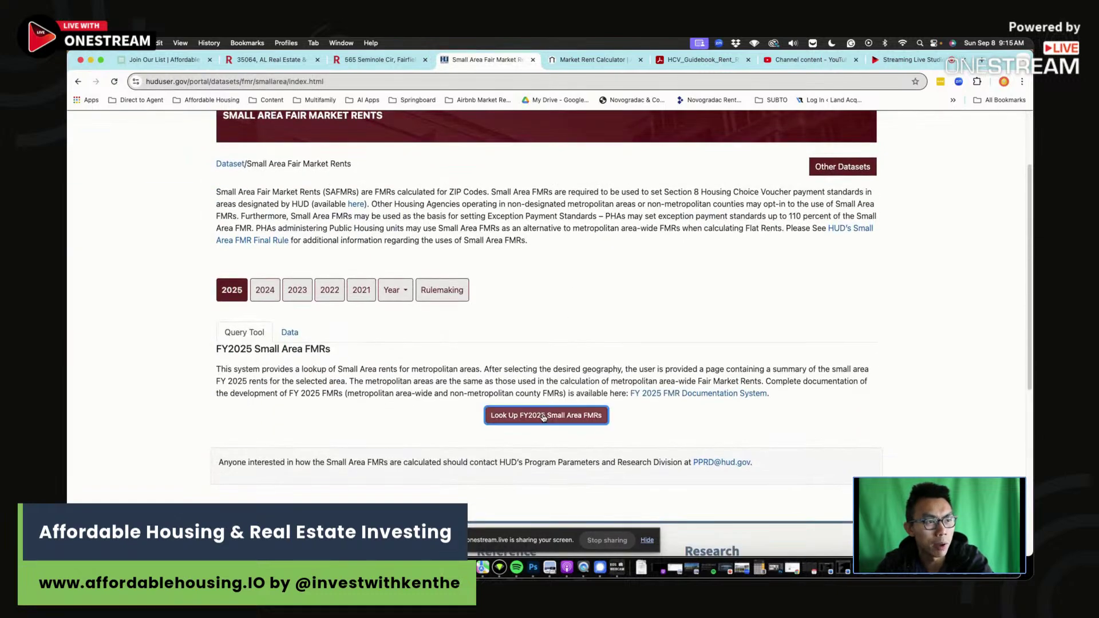
left_click(544, 417)
left_click(481, 298)
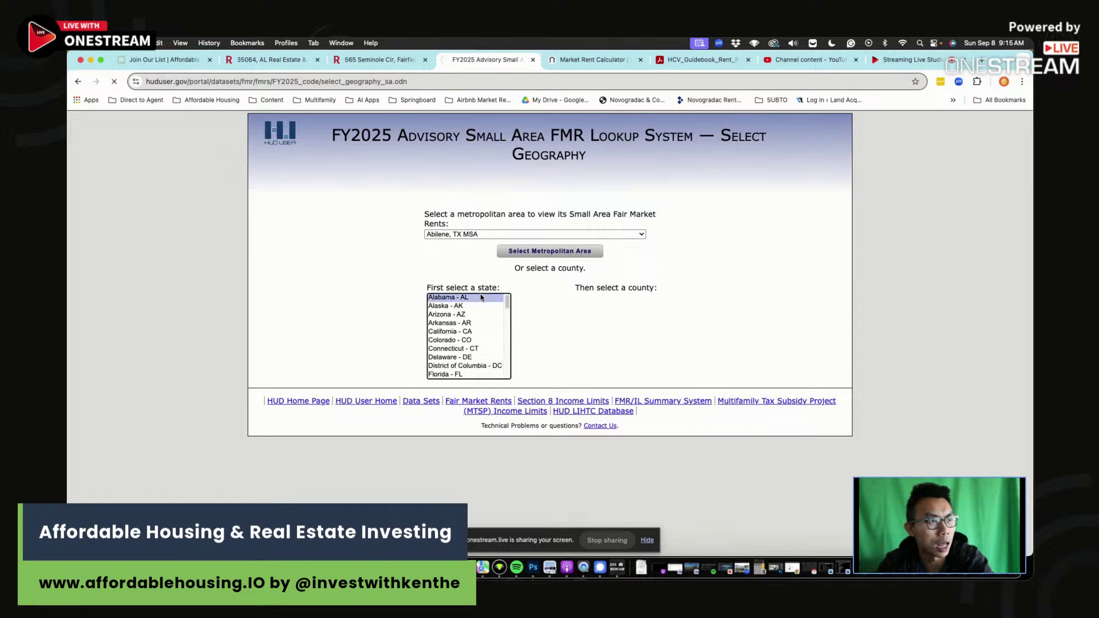
left_click_drag(608, 323, 602, 373)
left_click(593, 391)
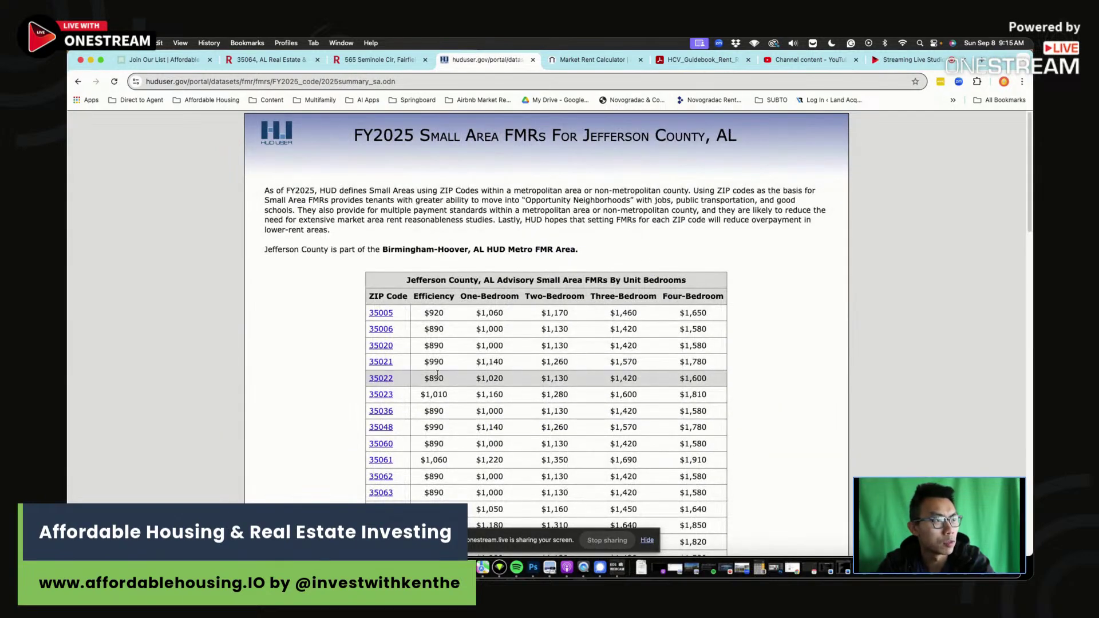
scroll(583, 332, "down", 5)
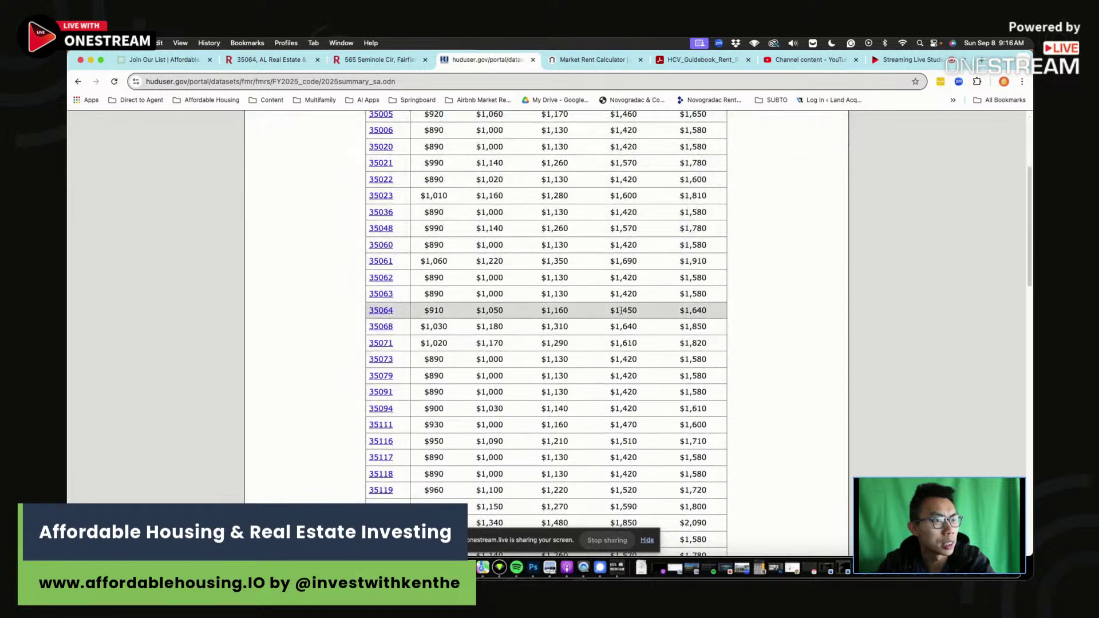
Copy ZIP 35064's $1,450 three-bedroom rent into B41 as the 3 bed SAFMR.
left_click_drag(637, 311, 610, 310)
key("super+c")
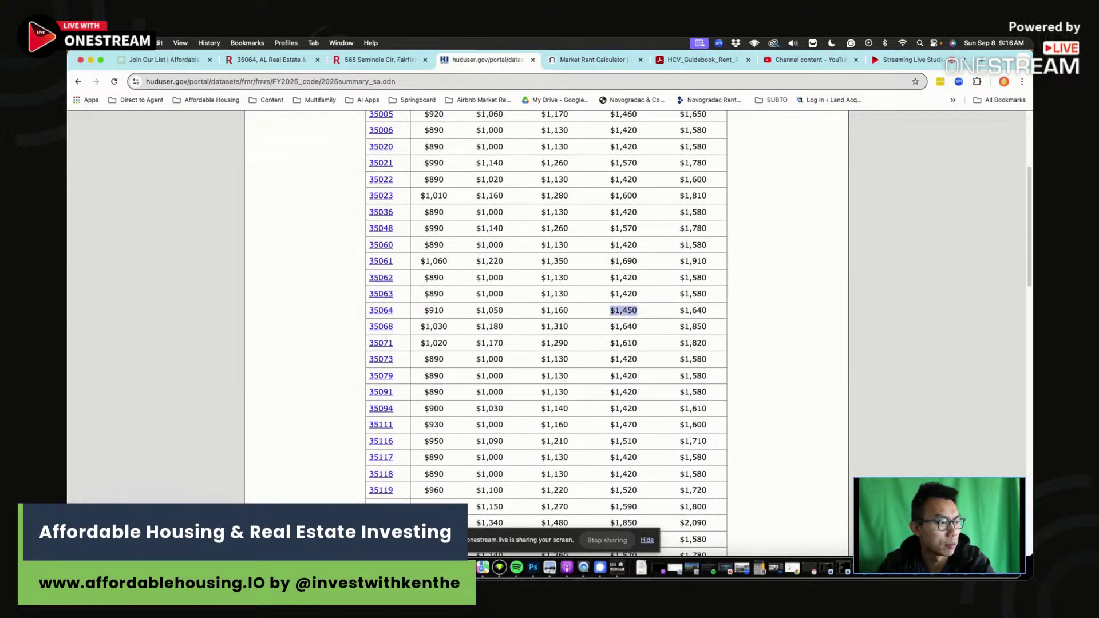
key("super+Tab")
scroll(665, 406, "down", 5)
left_click(666, 407)
key("super+v")
key("Return")
left_click(288, 287)
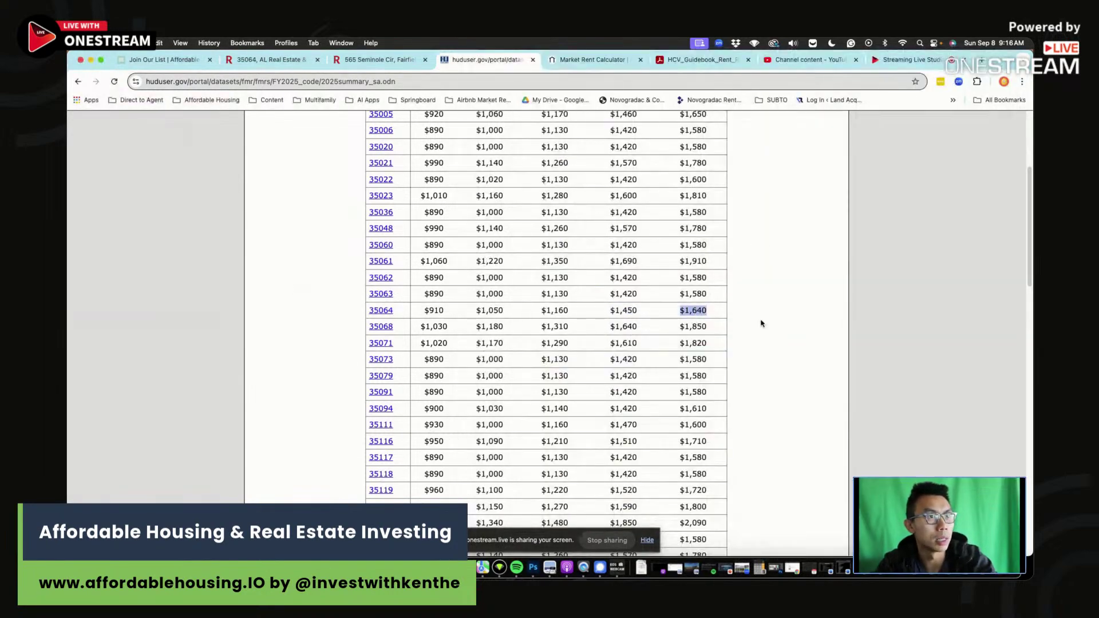
key("super+Tab")
Enter $1,640 as the 4 bed SAFMR and change its A42 label ZIP to 35064.
type("16")
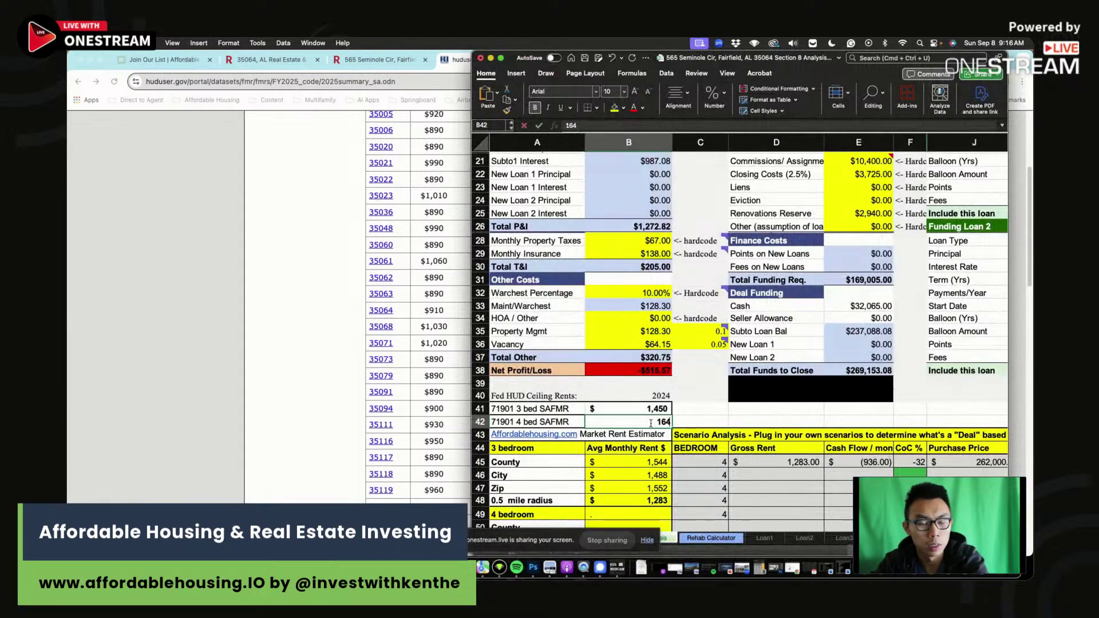
left_click(550, 422)
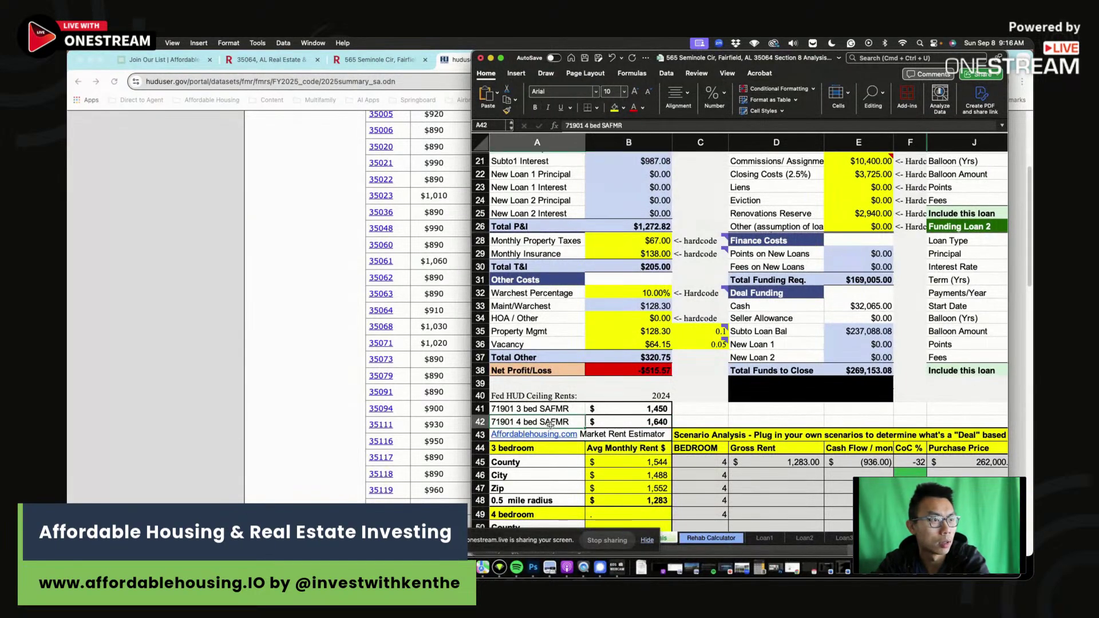
double_click(574, 125)
type("35064")
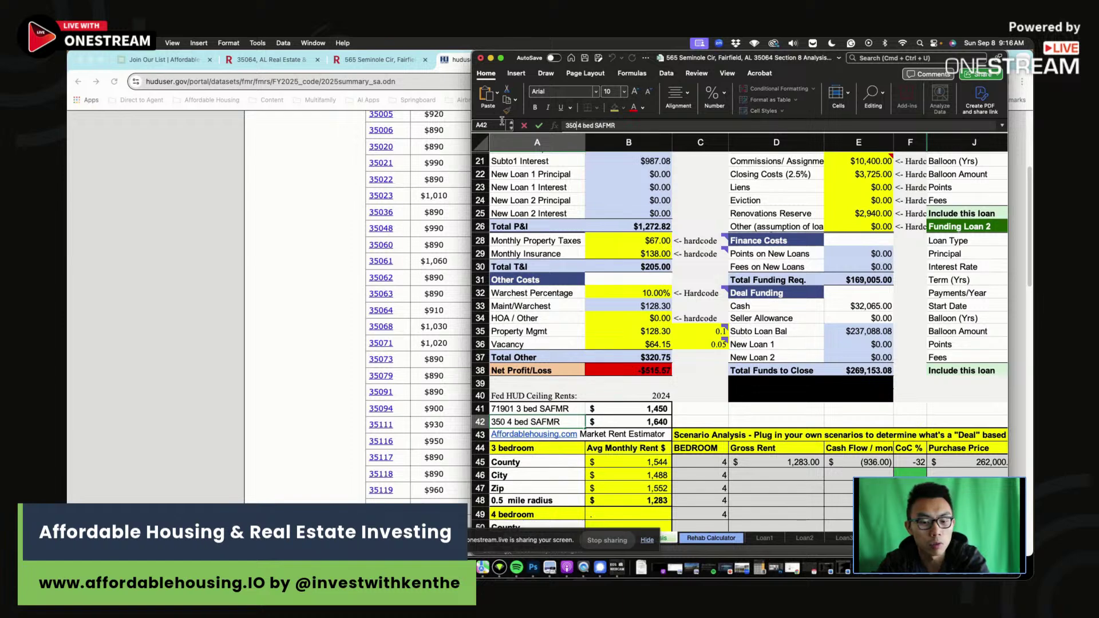
key("Return")
Relabel the 3 bed SAFMR row in A41 from 71901 to 35064.
key("Up")
key("Up")
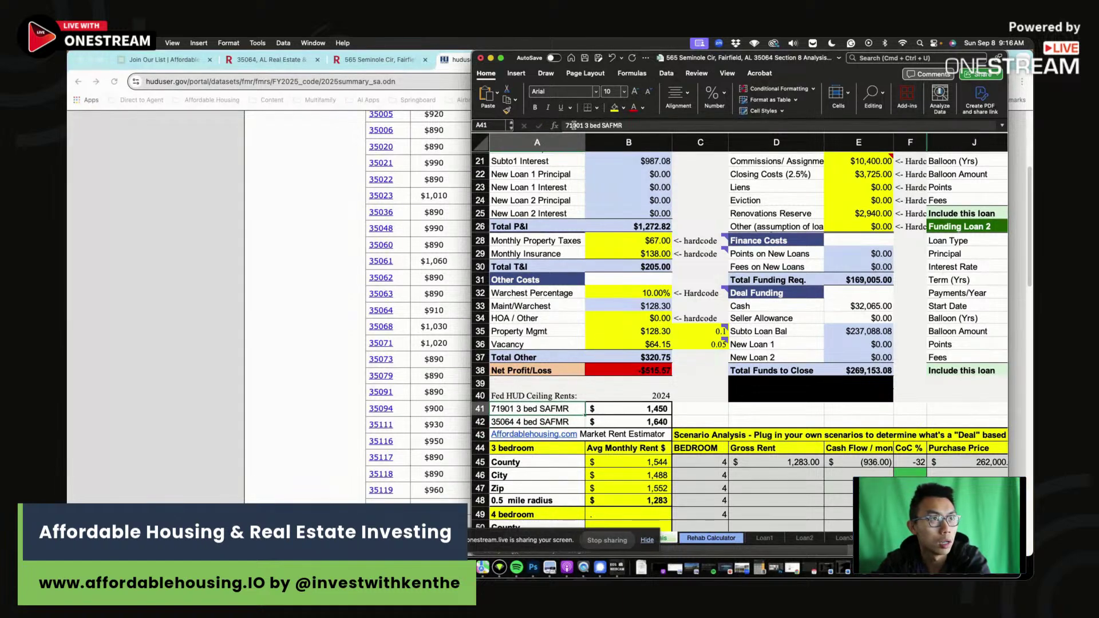
double_click(574, 124)
type("35064")
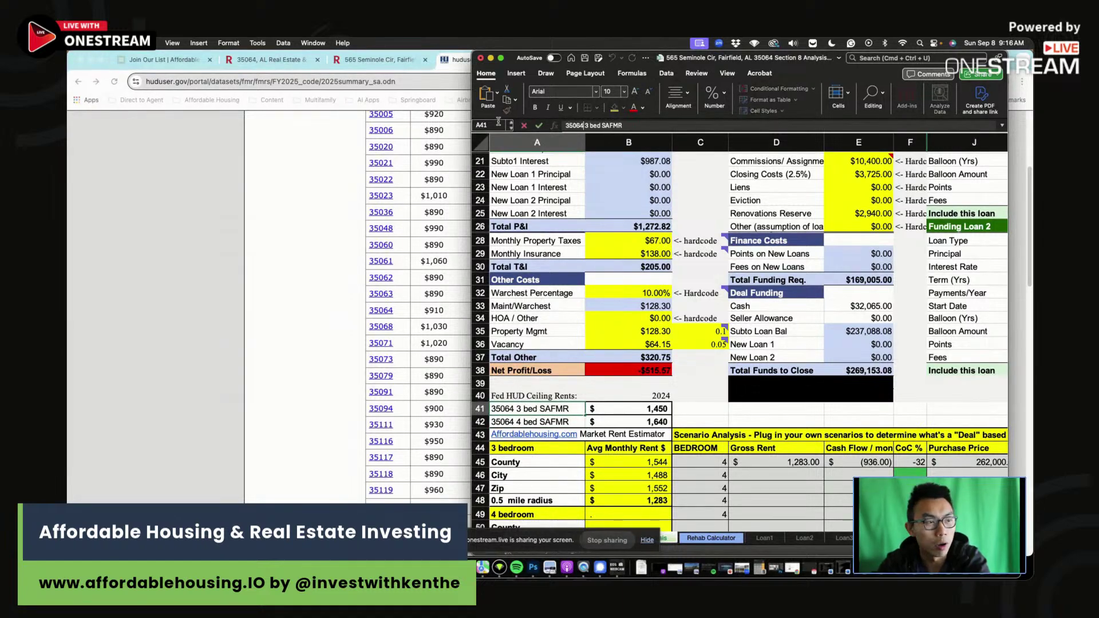
key("Return")
scroll(687, 435, "down", 2)
left_click_drag(636, 438, 642, 478)
Get AffordableHousing.com 3-bed rent estimates: $1,503 county, $1,058 city and ZIP, $1,062 radius.
left_click(280, 284)
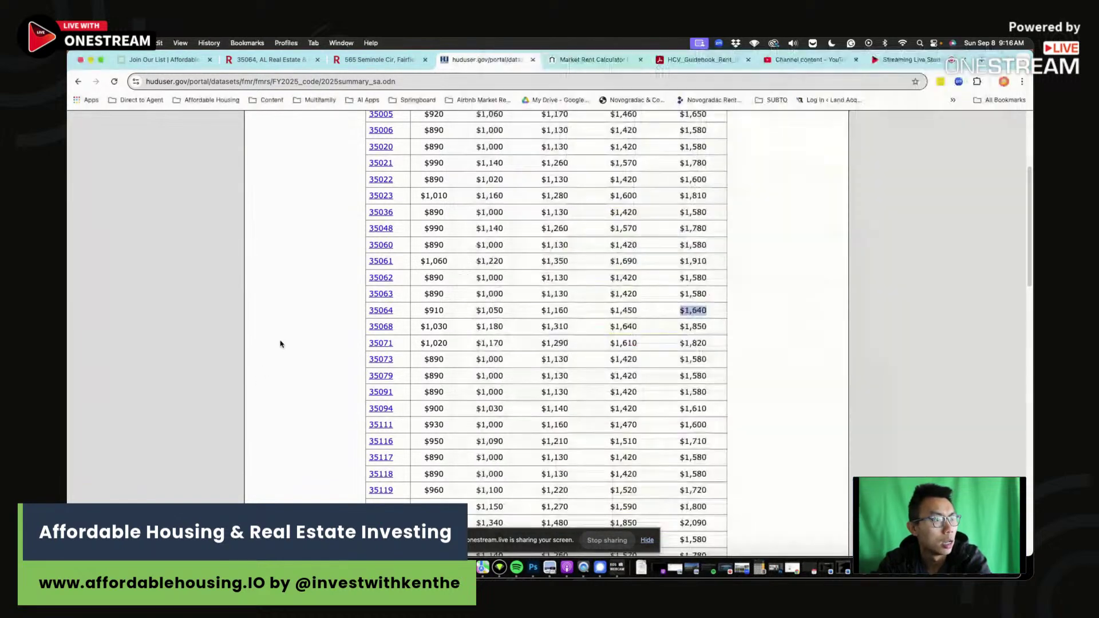
left_click(584, 60)
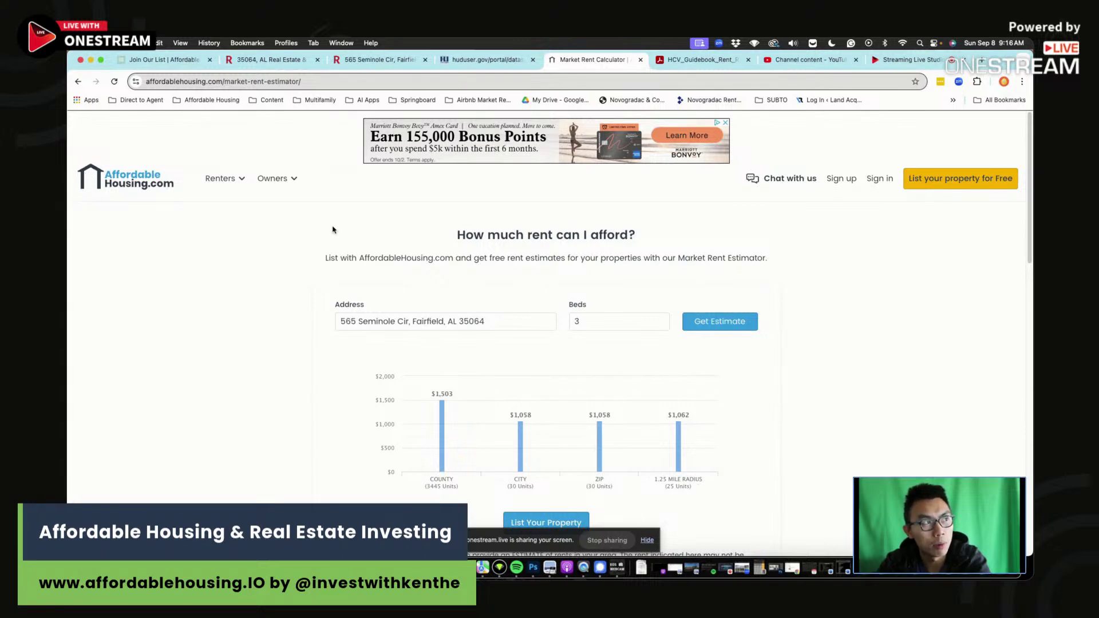
left_click(273, 178)
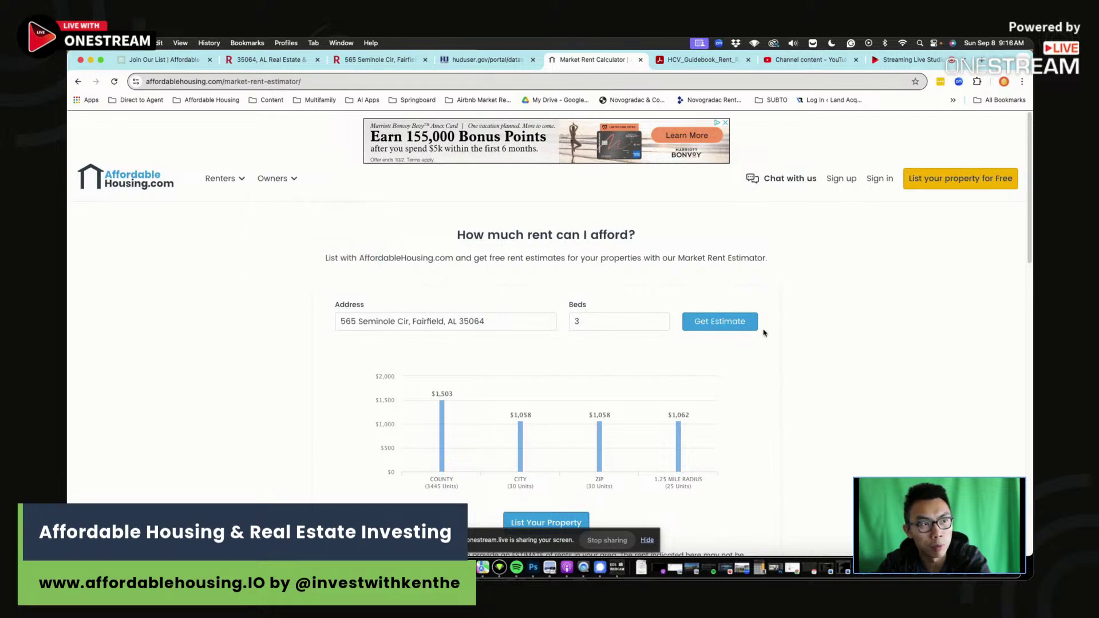
left_click(727, 320)
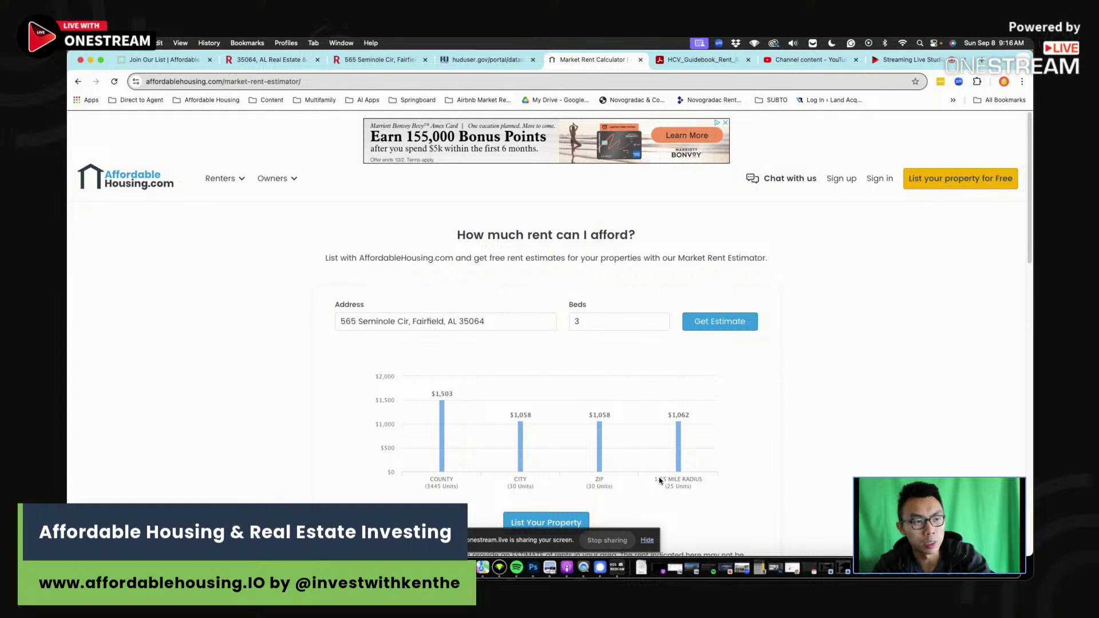
key("super+Tab")
scroll(646, 395, "down", 2)
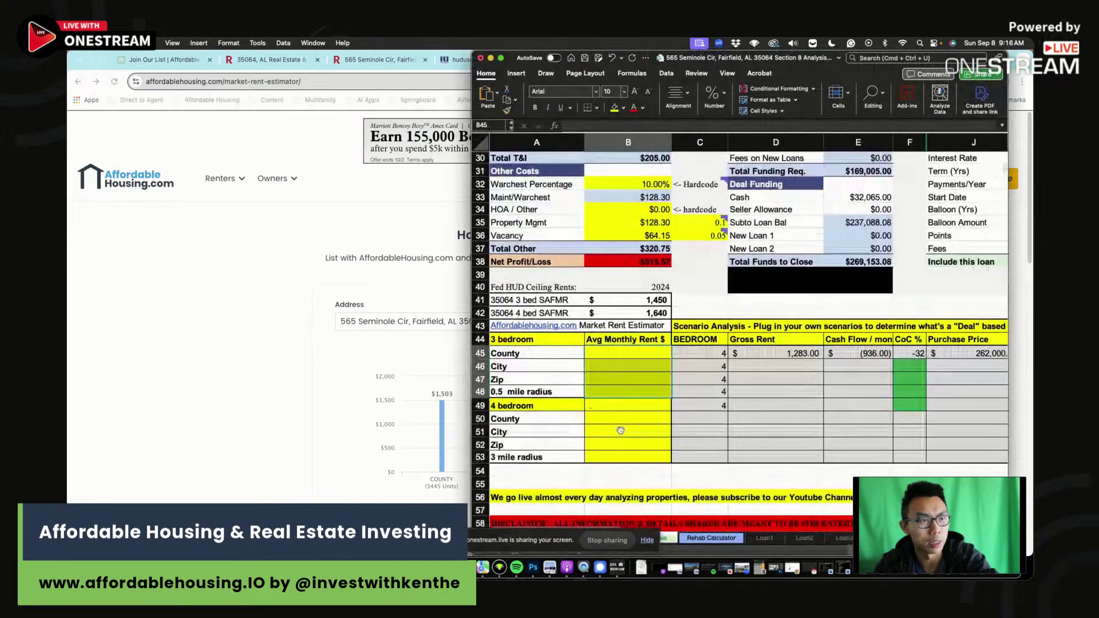
Log the 3-bedroom rent estimates: 0.5-mile radius 1,062, Zip 1,058, City 1,058, County 1,503.
left_click(647, 391)
type("1,062")
key("Return")
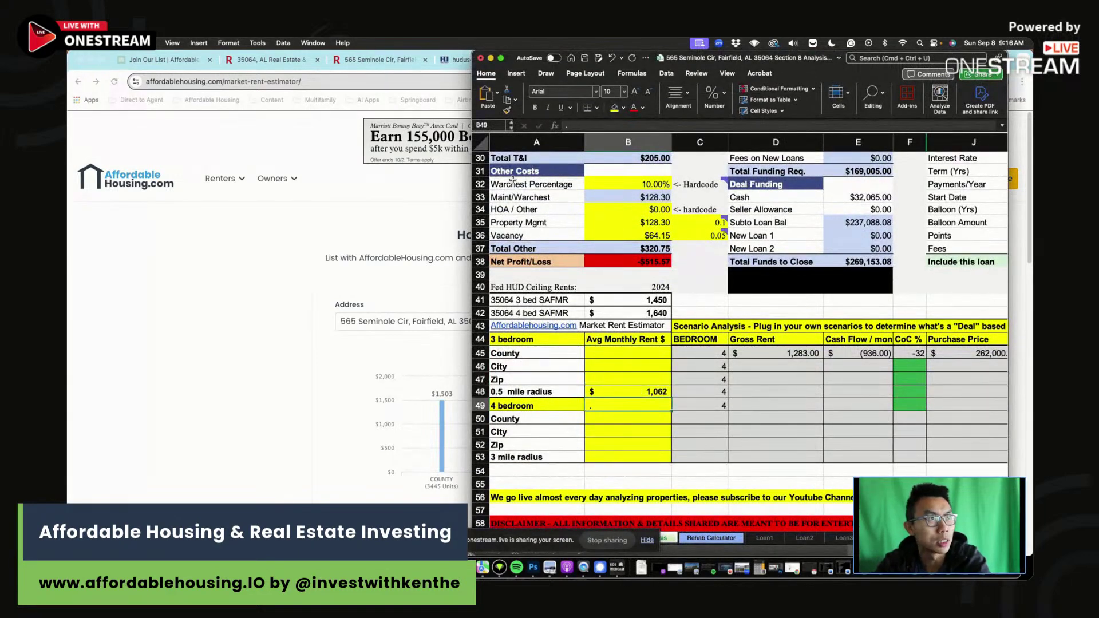
left_click_drag(473, 50, 651, 52)
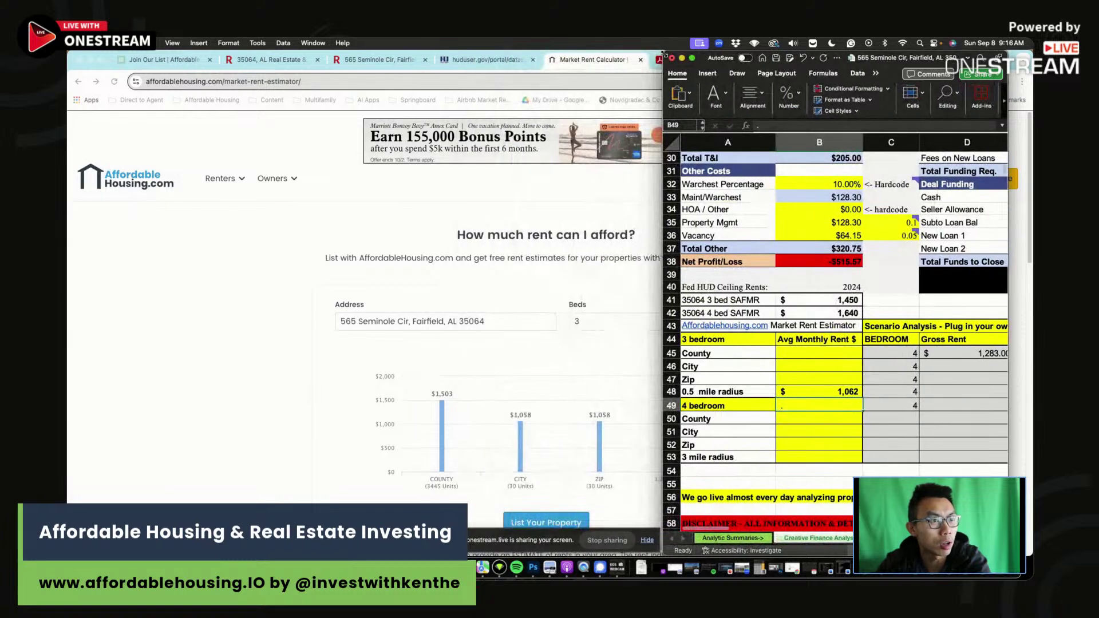
left_click(816, 377)
type("1058")
left_click(822, 361)
type("1058")
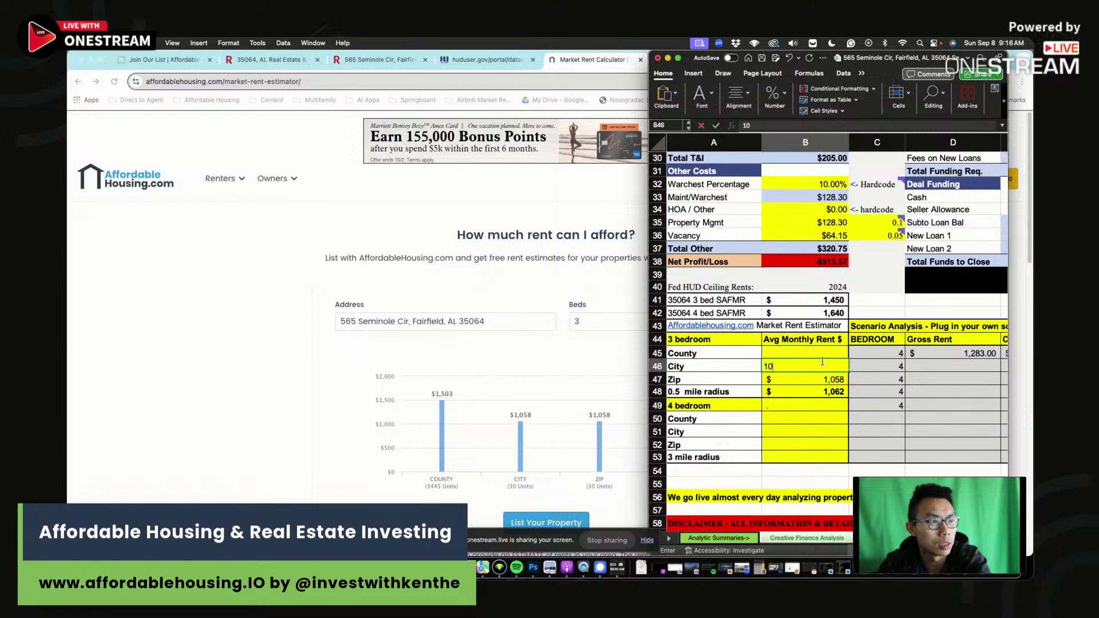
left_click(825, 353)
type("1,503")
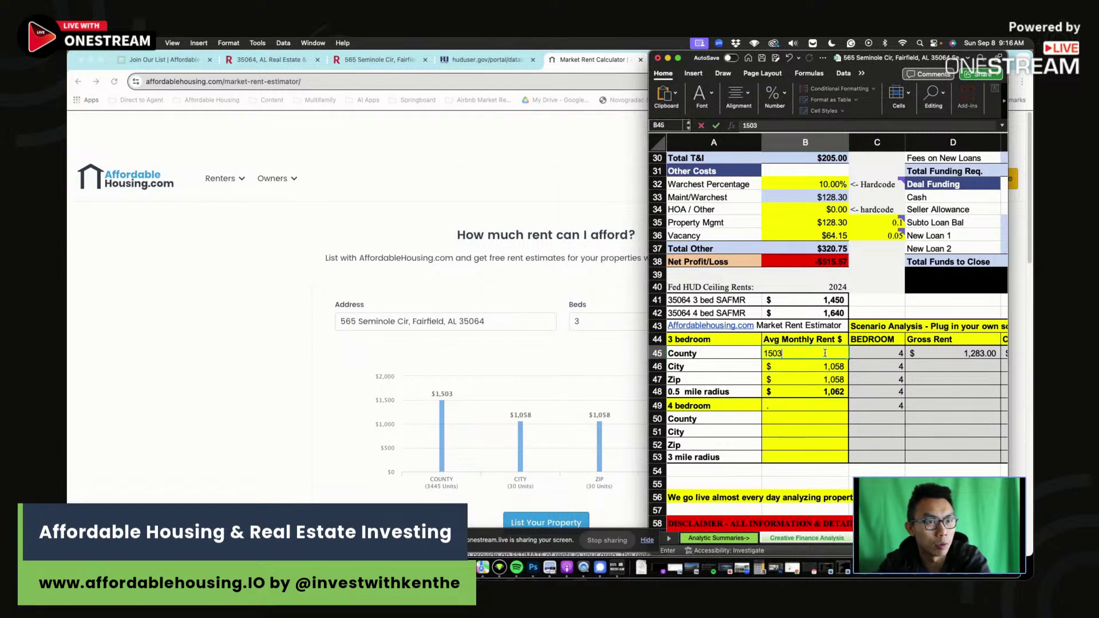
key("Return")
Set the monthly rent income to $1,100.
scroll(820, 361, "up", 5)
scroll(819, 360, "up", 3)
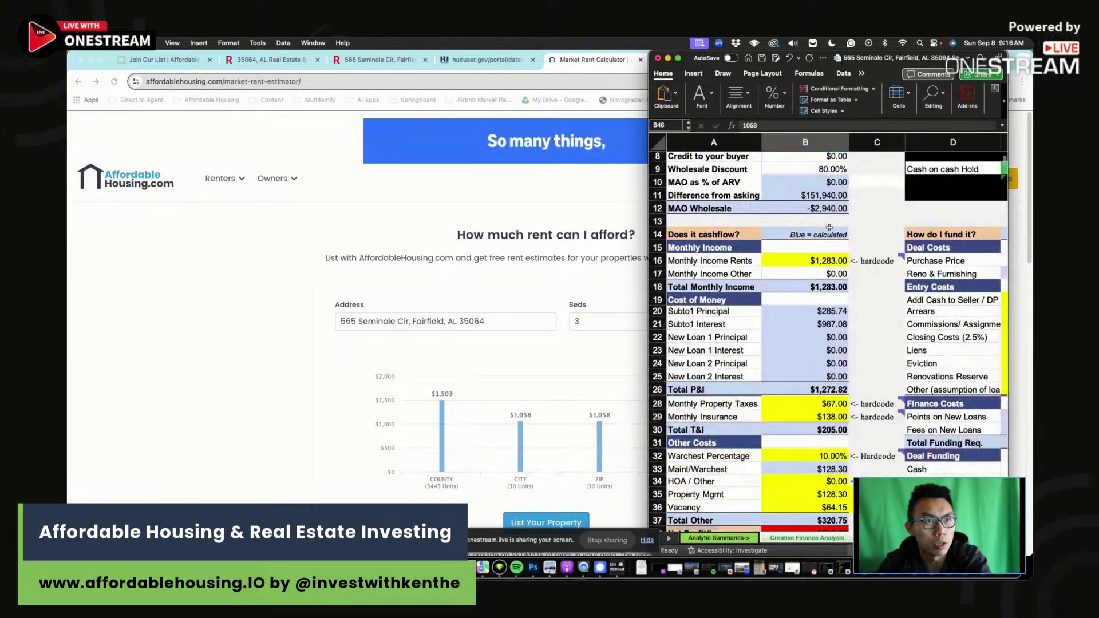
left_click(825, 261)
type("1100")
key("Return")
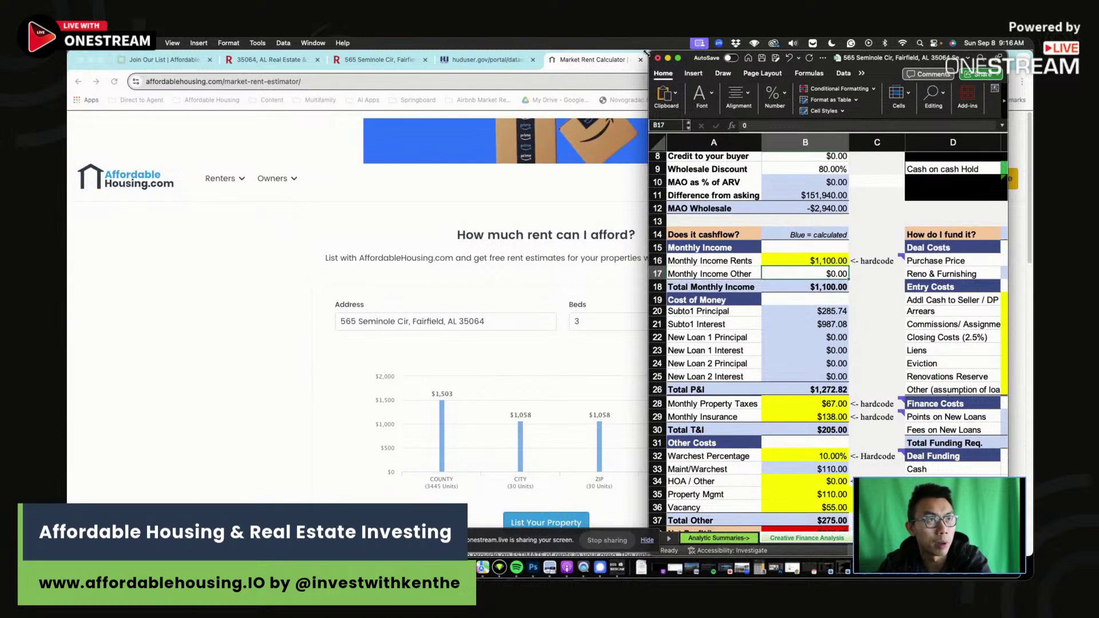
left_click_drag(648, 312, 318, 316)
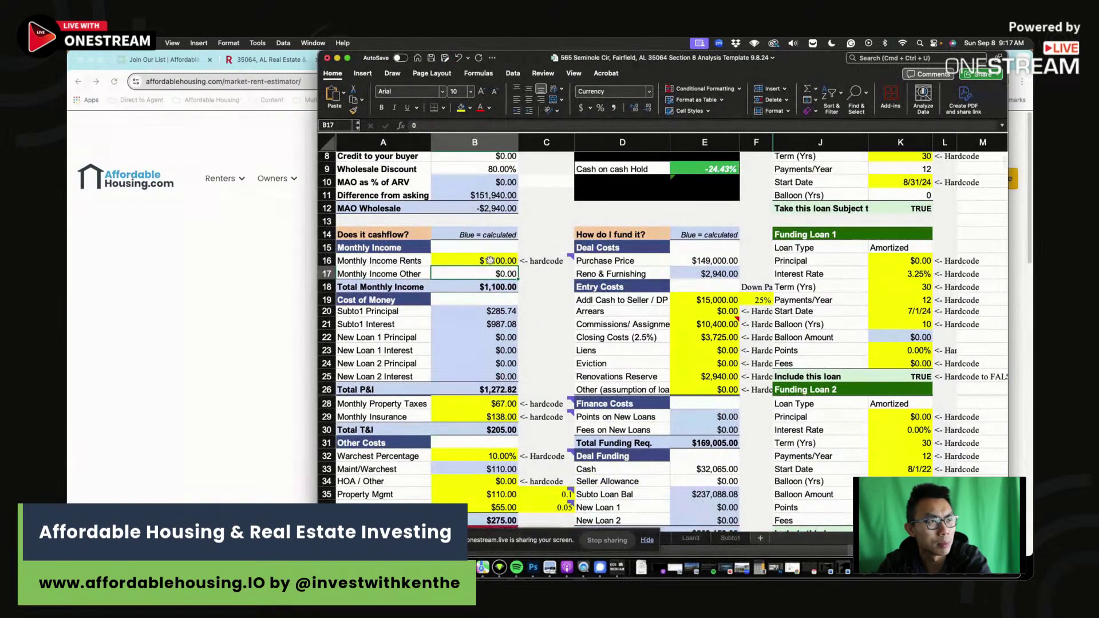
key("Up")
scroll(471, 395, "down", 1)
left_click_drag(471, 395, 471, 412)
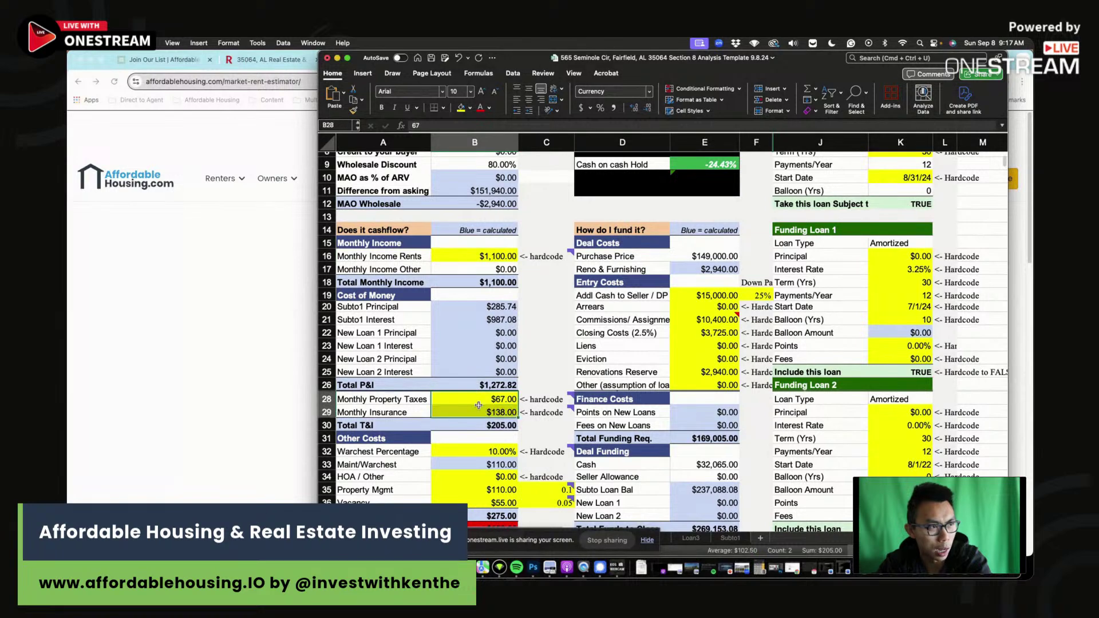
left_click_drag(474, 452, 474, 465)
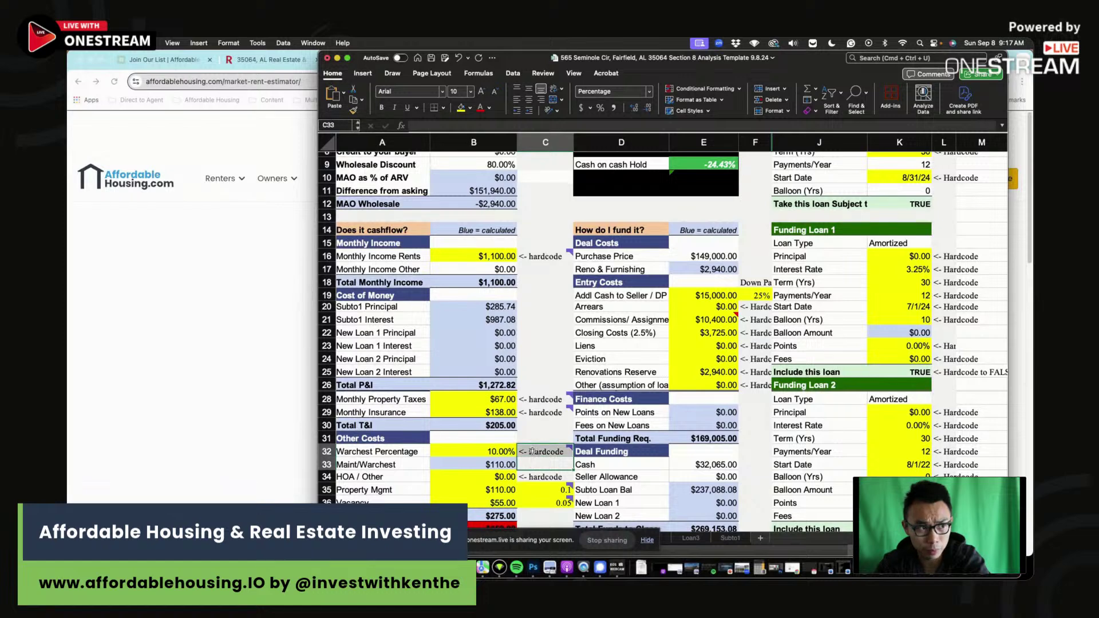
left_click(527, 461)
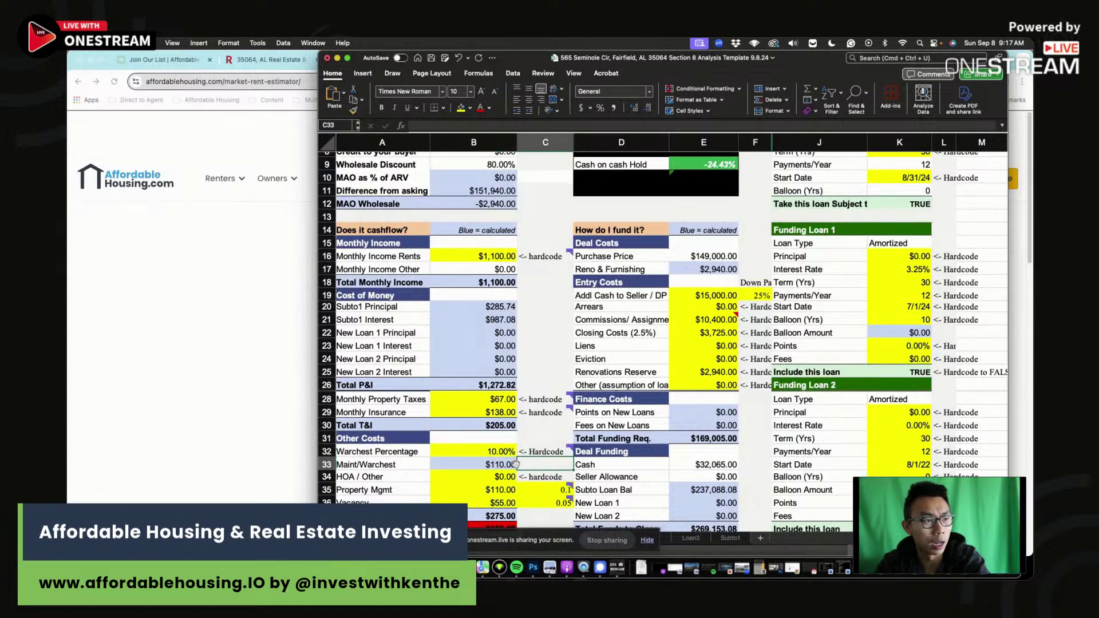
left_click(498, 490)
left_click_drag(541, 490, 477, 491)
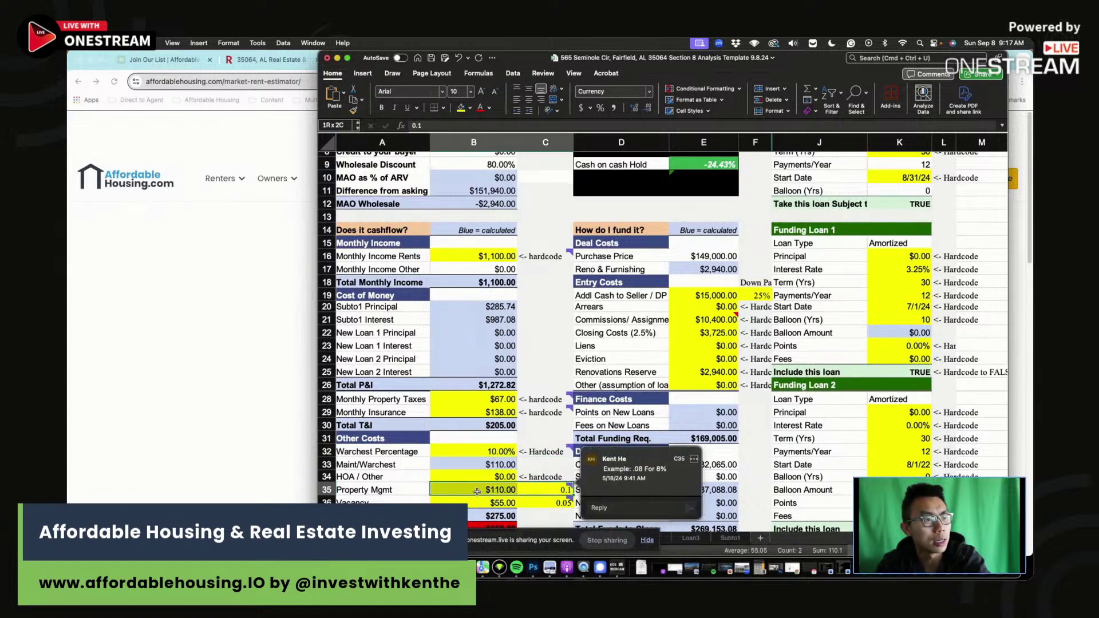
key("Down")
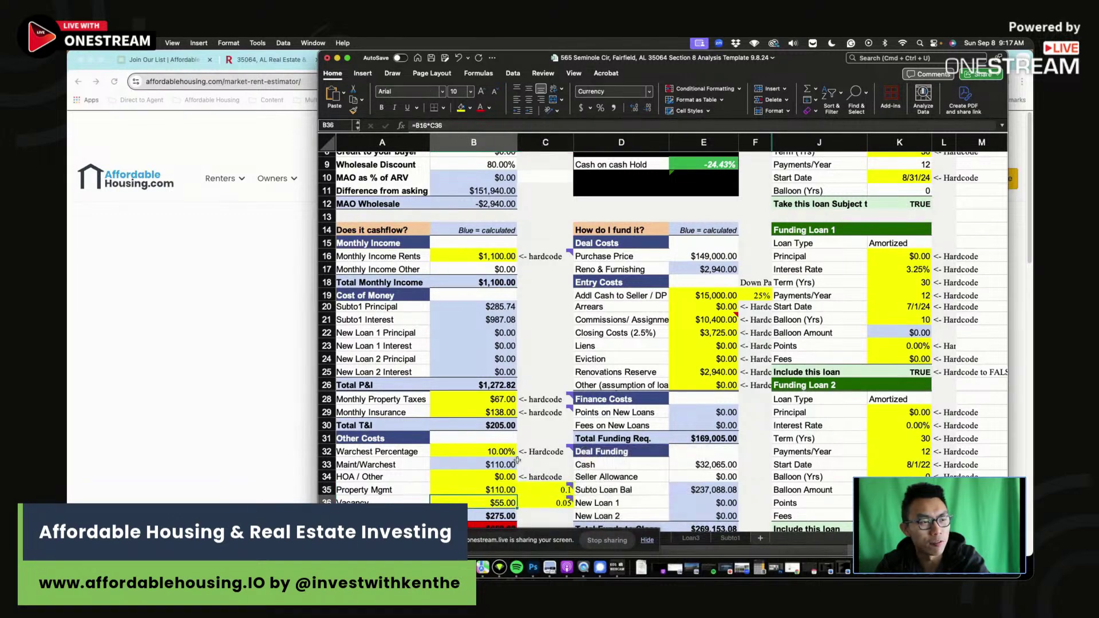
scroll(518, 460, "up", 5)
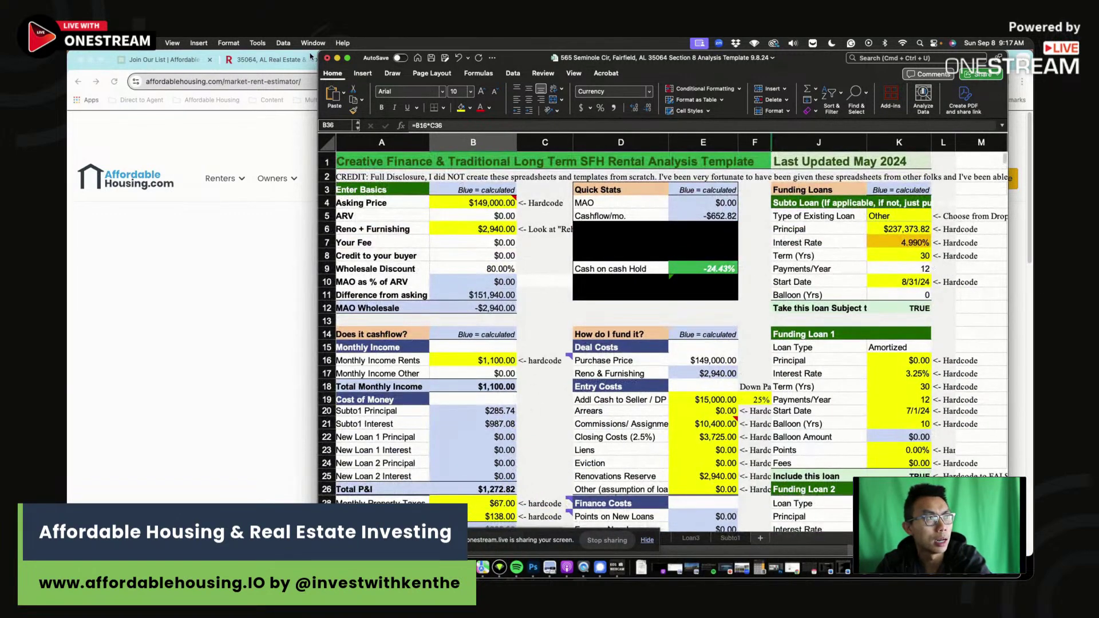
left_click_drag(316, 54, 193, 54)
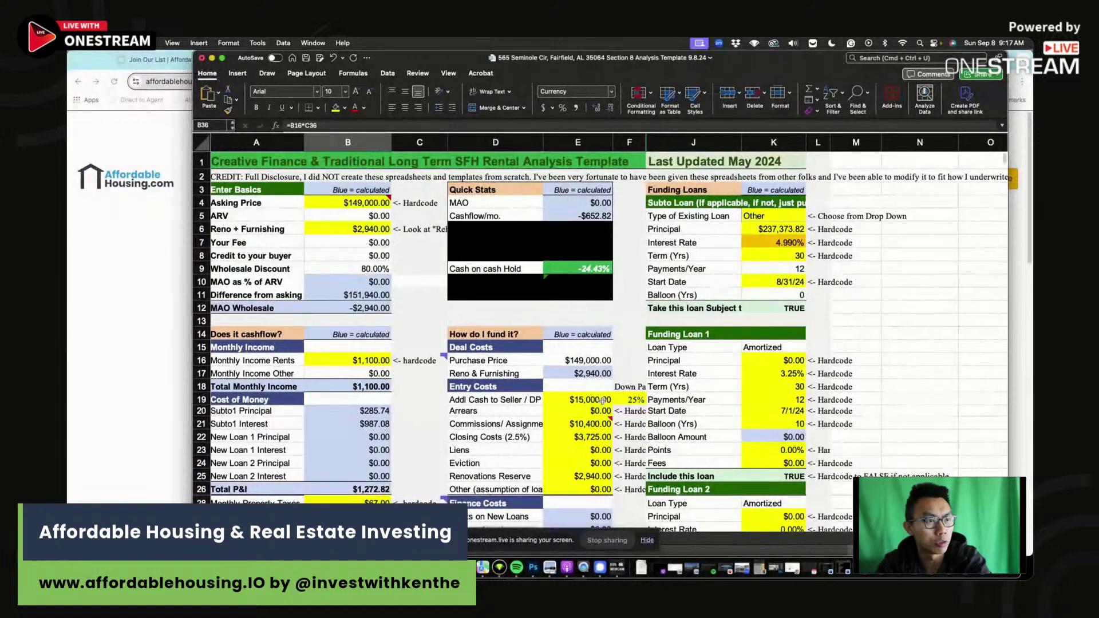
left_click(567, 408)
left_click(565, 400)
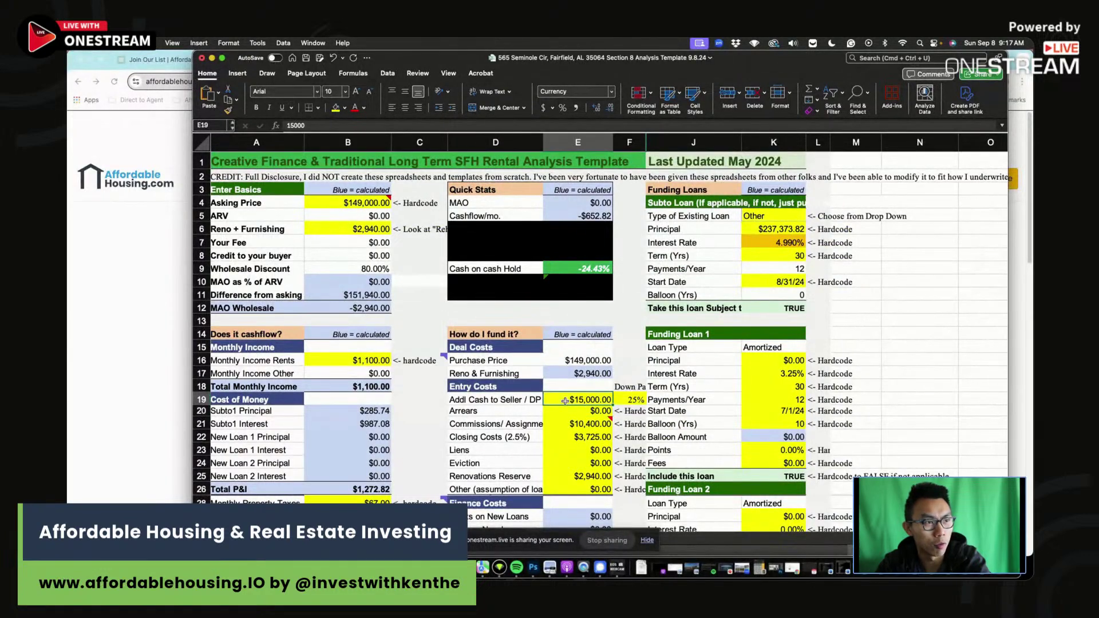
left_click(635, 399)
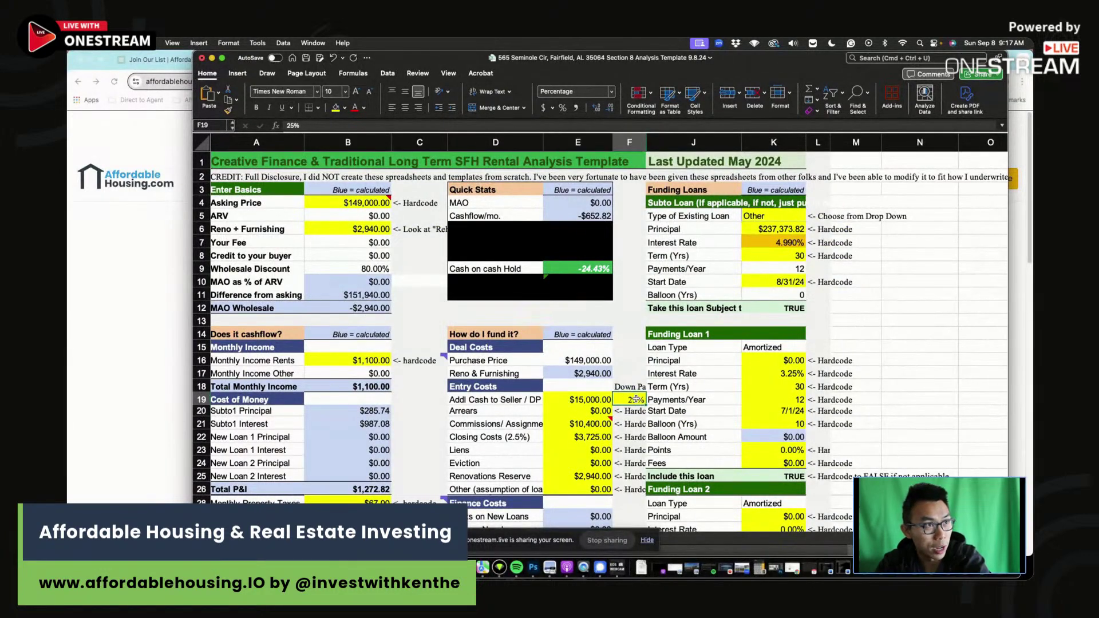
Make the down payment the asking price times the 25% rate (=B4*F19).
left_click(573, 400)
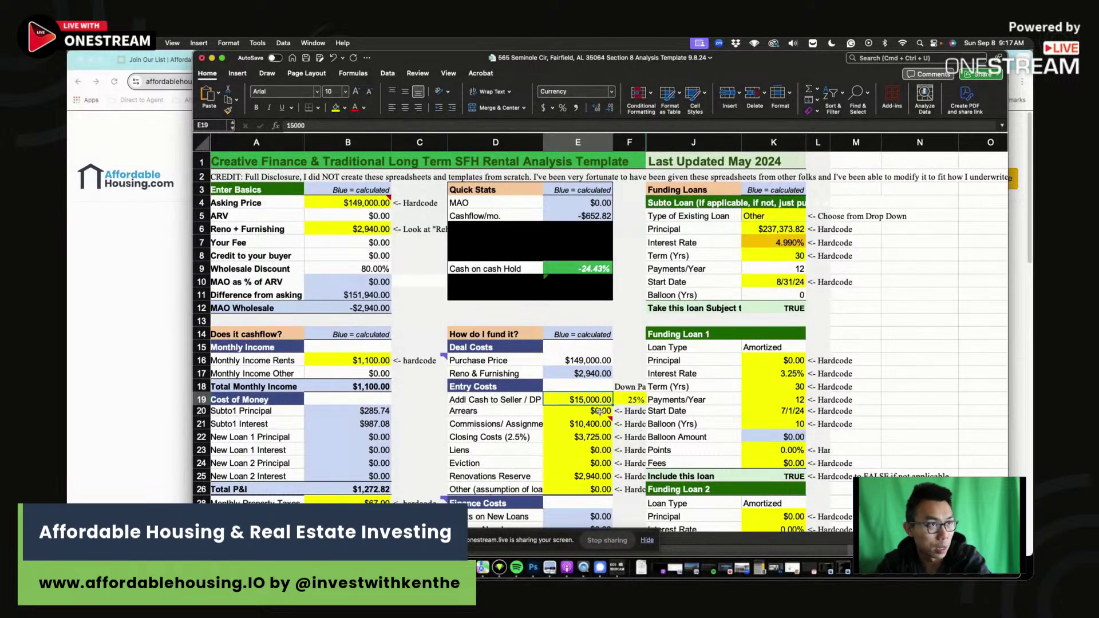
type("=")
left_click(347, 203)
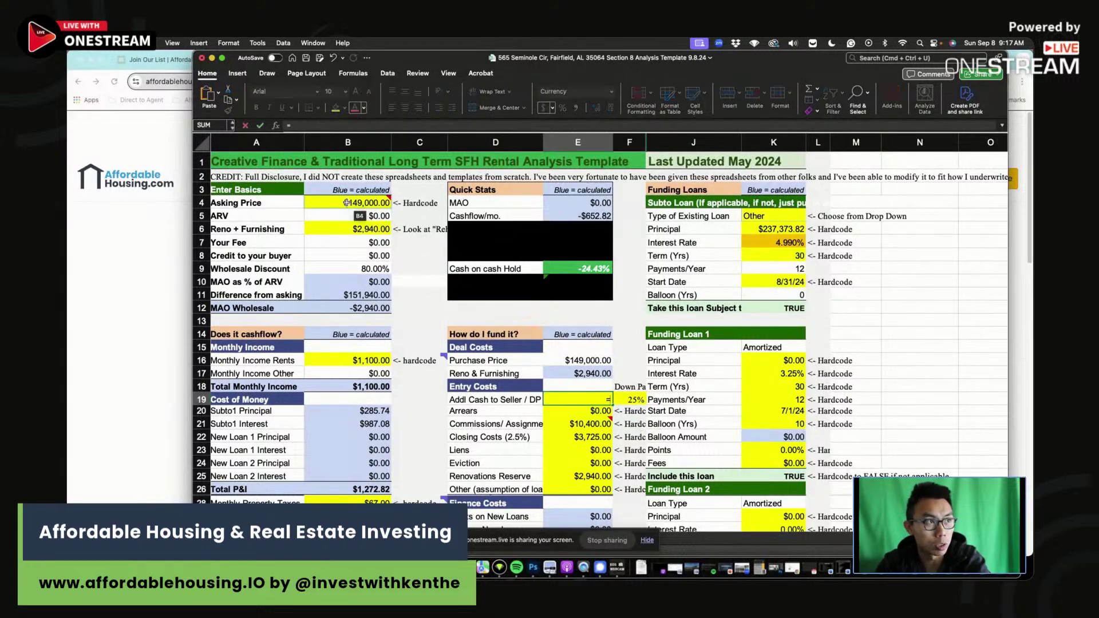
type("*")
left_click(635, 400)
key("Return")
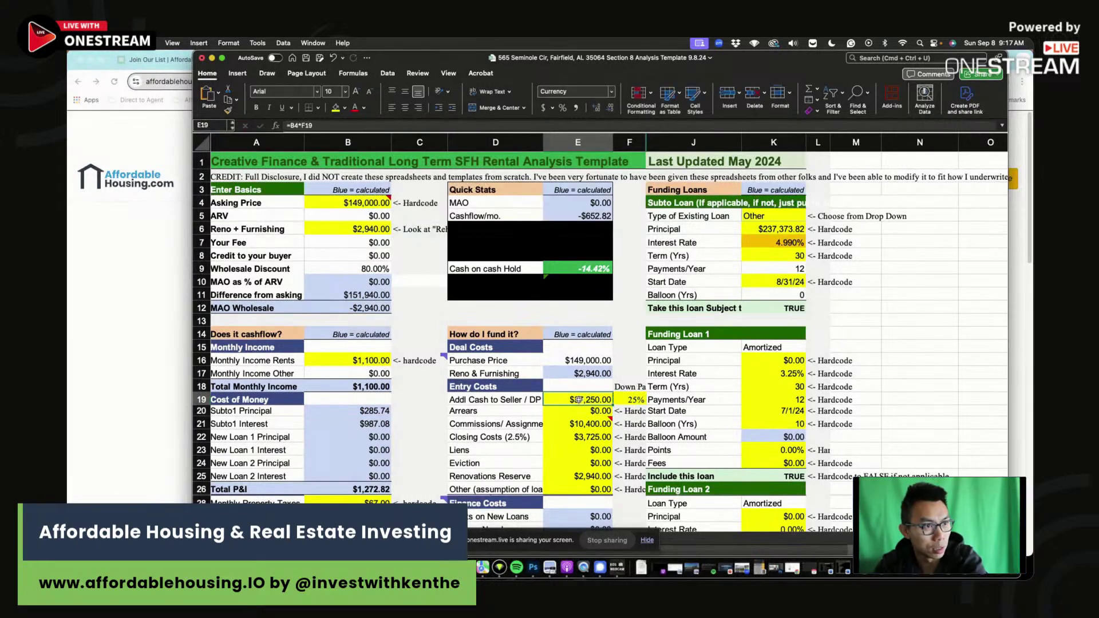
Set the commissions/assignment cost to $0.
left_click(595, 424)
type("0")
key("Return")
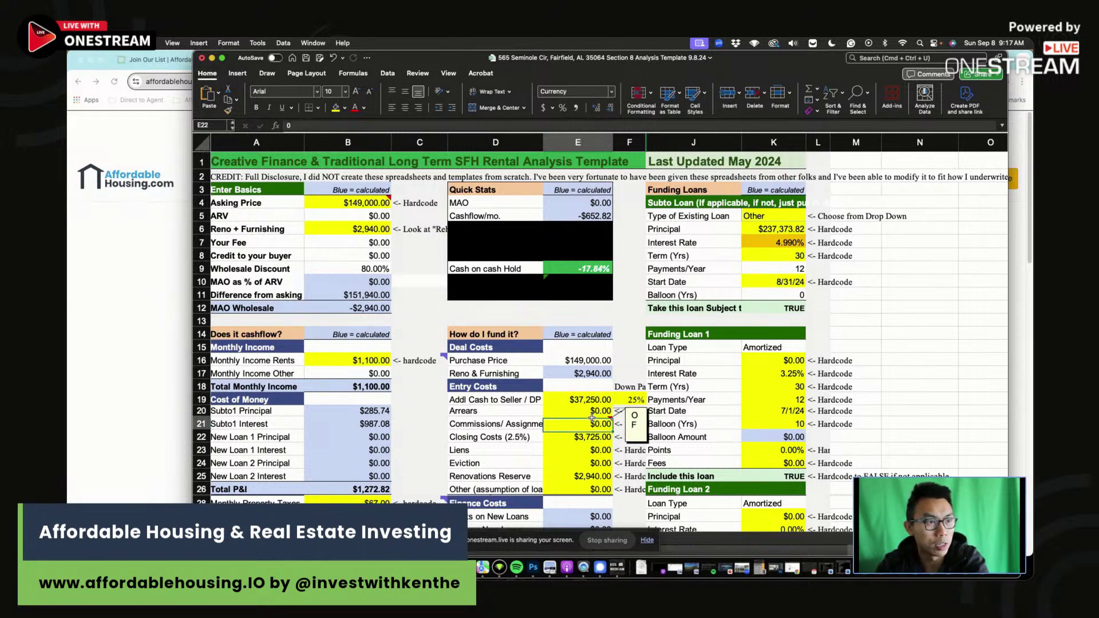
Check the commissions entry, the 2.5% closing costs formula and the renovations reserve formula.
left_click(592, 419)
left_click(589, 438)
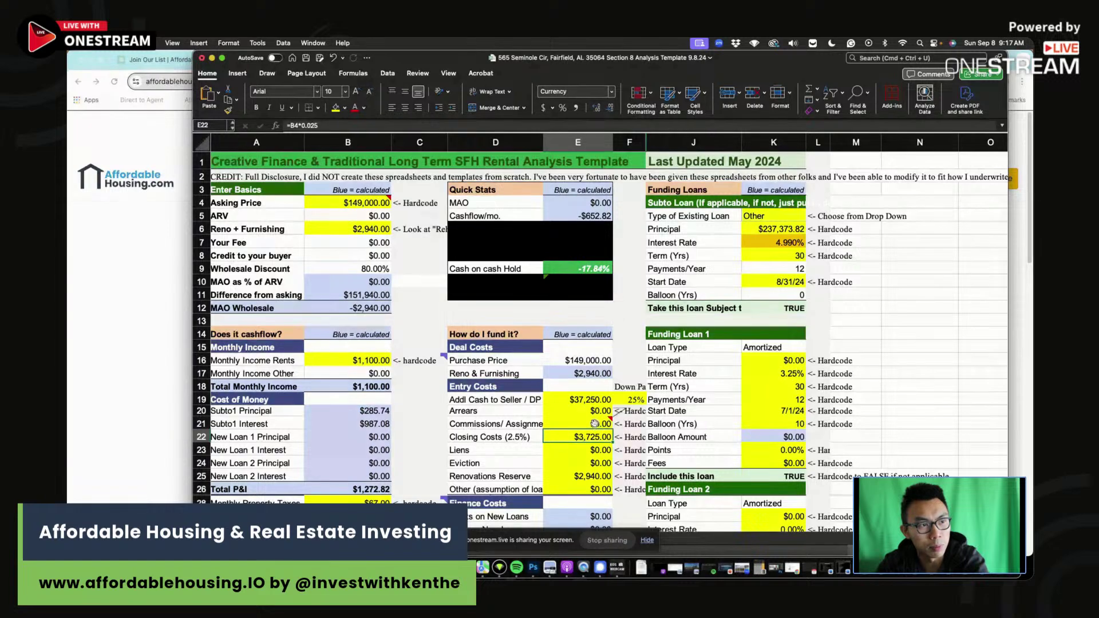
left_click(595, 424)
left_click(610, 438)
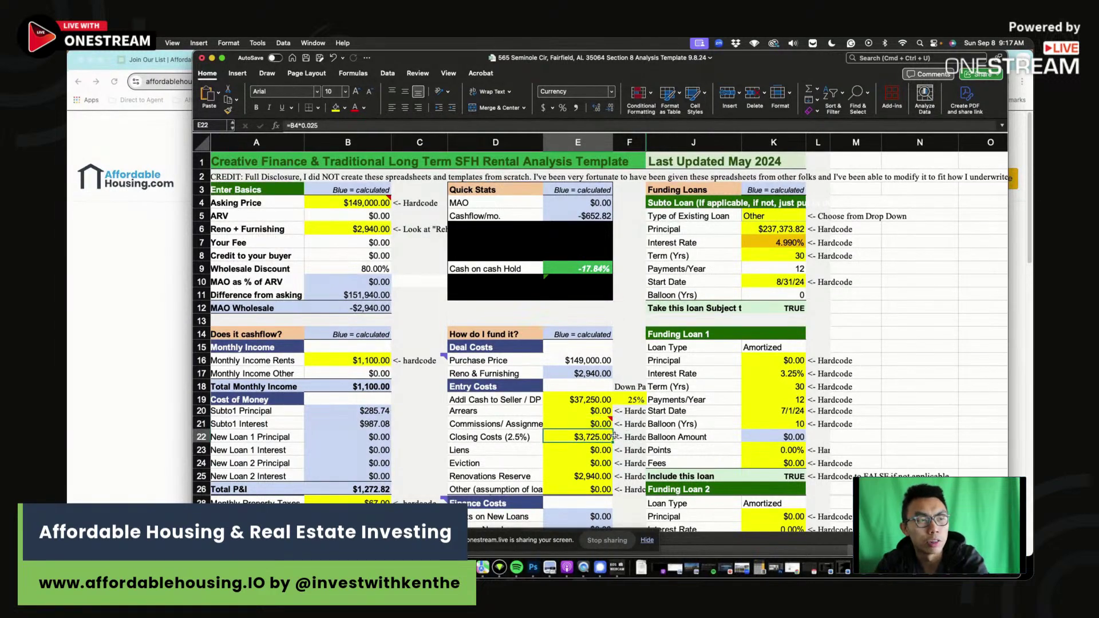
left_click(584, 473)
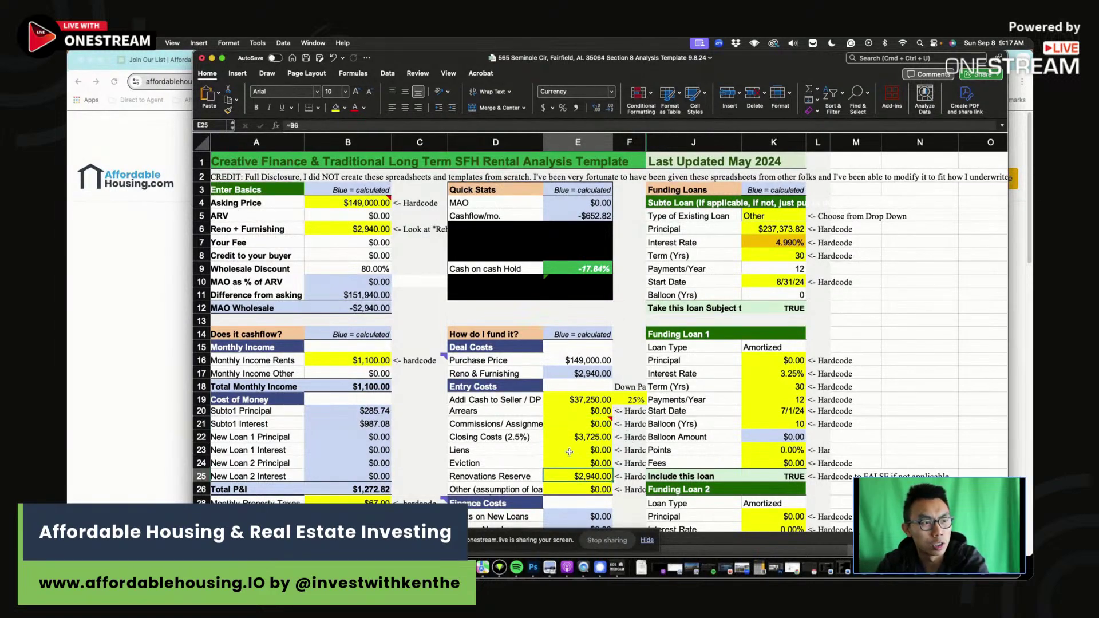
scroll(569, 452, "down", 3)
scroll(676, 287, "up", 3)
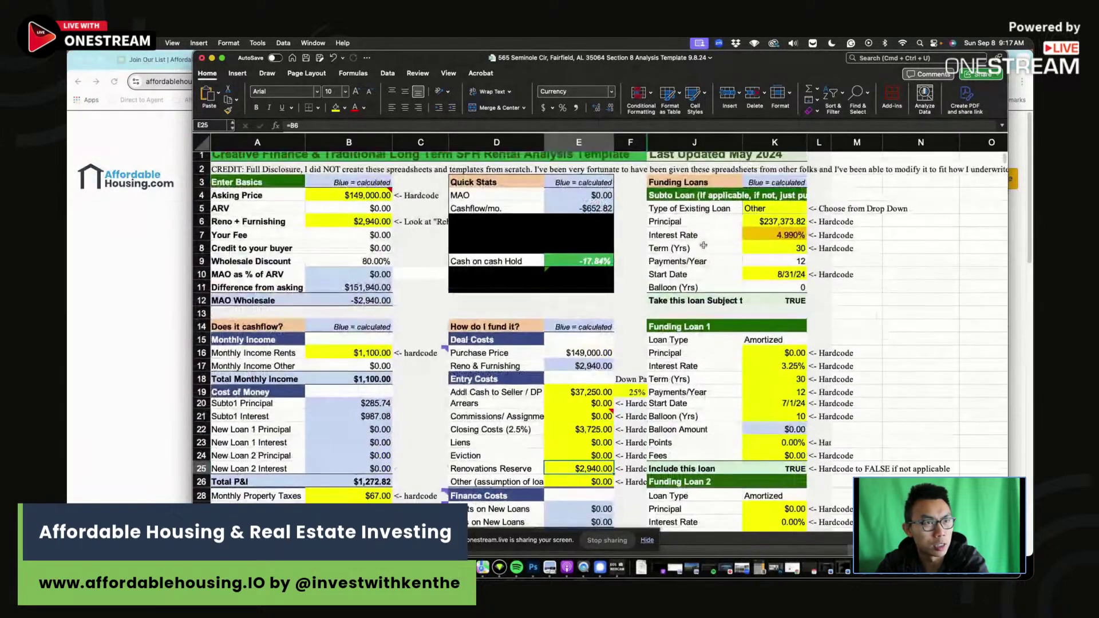
Set the subto loan principal to asking price minus down payment (=B4-E19), giving $111,750.
left_click_drag(193, 55, 81, 54)
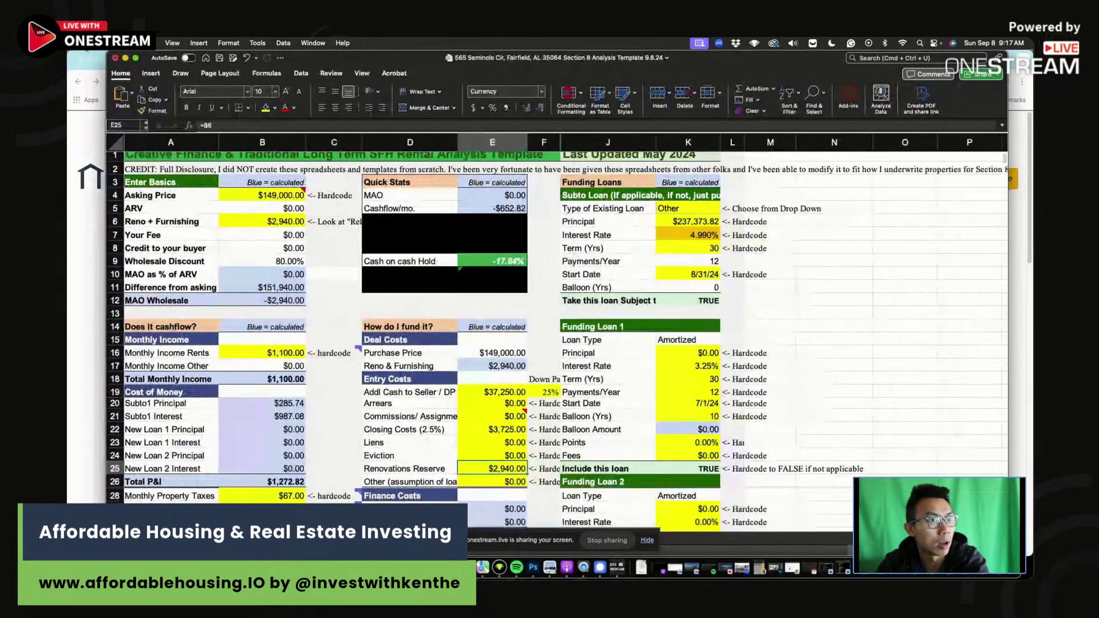
left_click(678, 231)
left_click(680, 221)
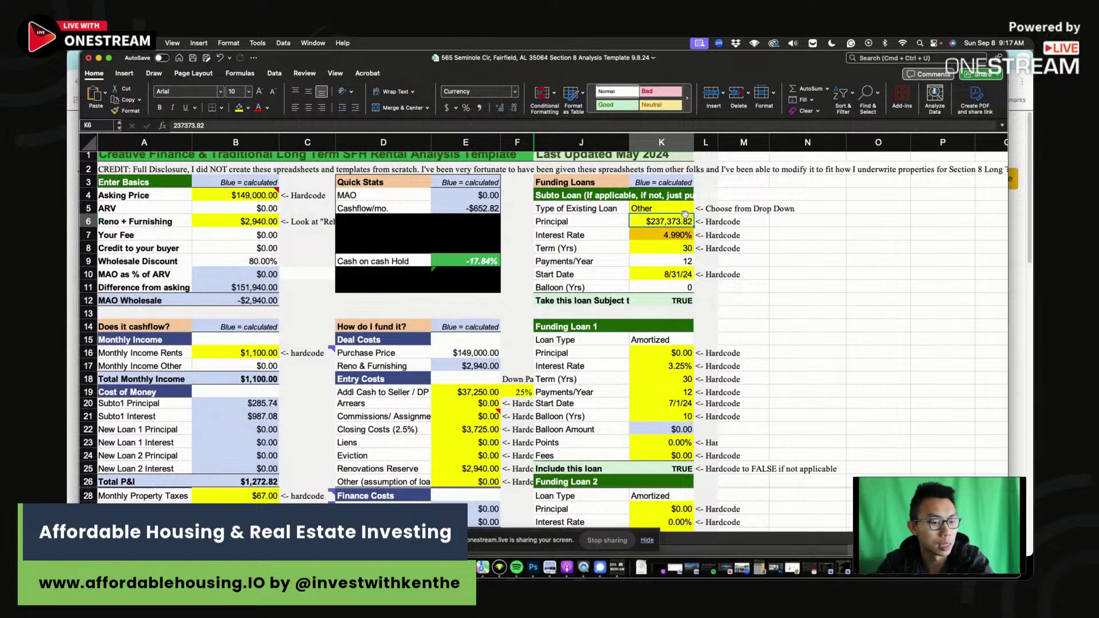
type("=")
left_click(213, 193)
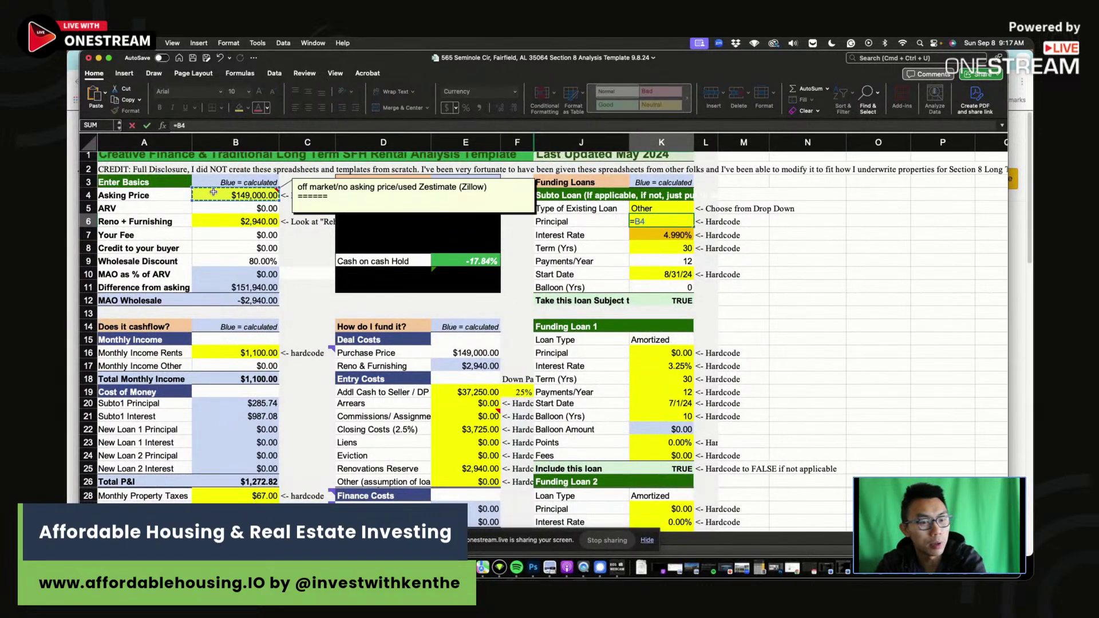
type("-")
left_click(467, 392)
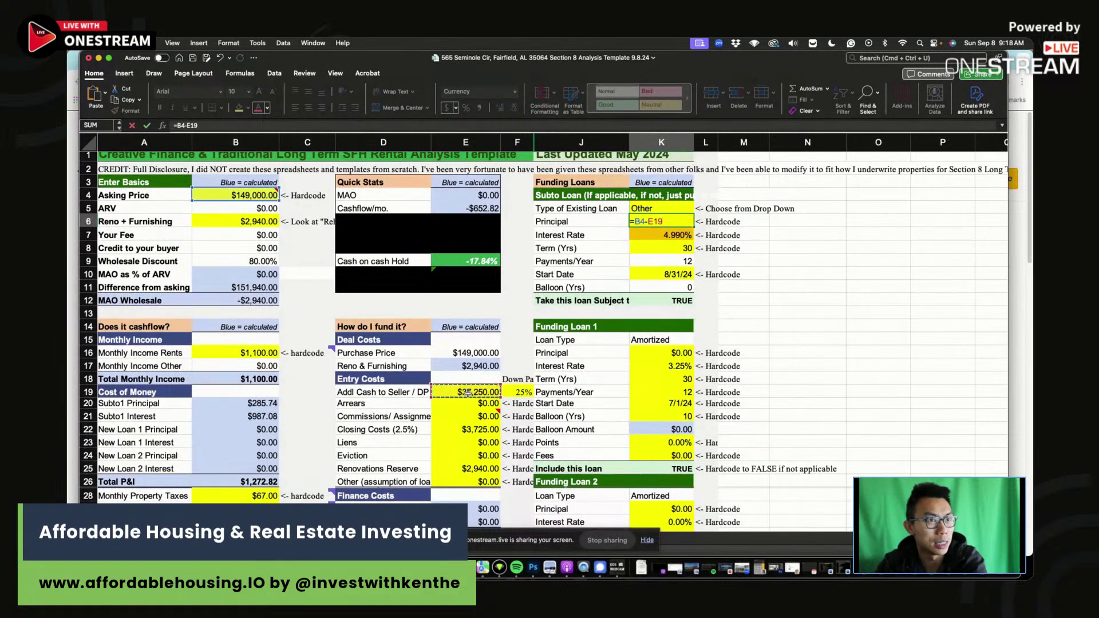
key("Return")
left_click(687, 225)
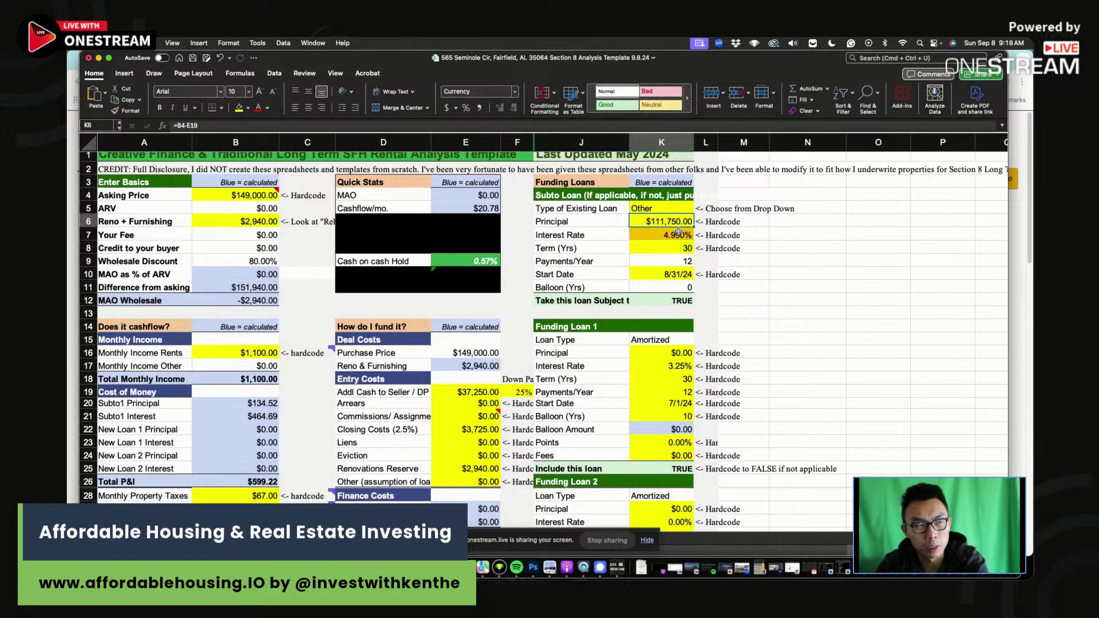
Set the subto loan interest rate to 8%.
left_click(679, 232)
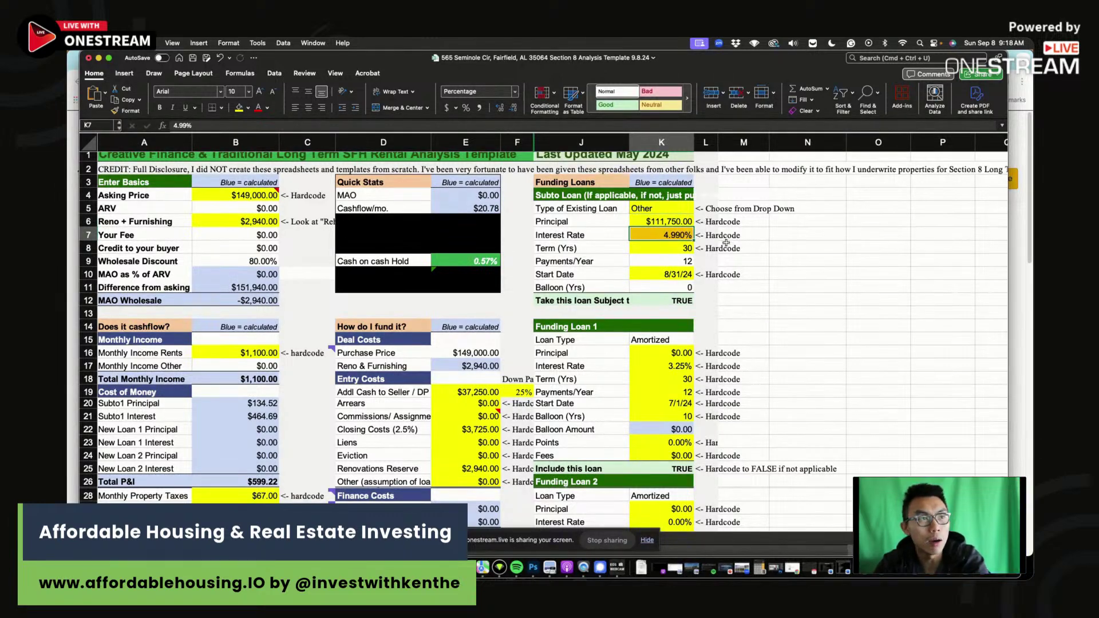
type("8")
key("Return")
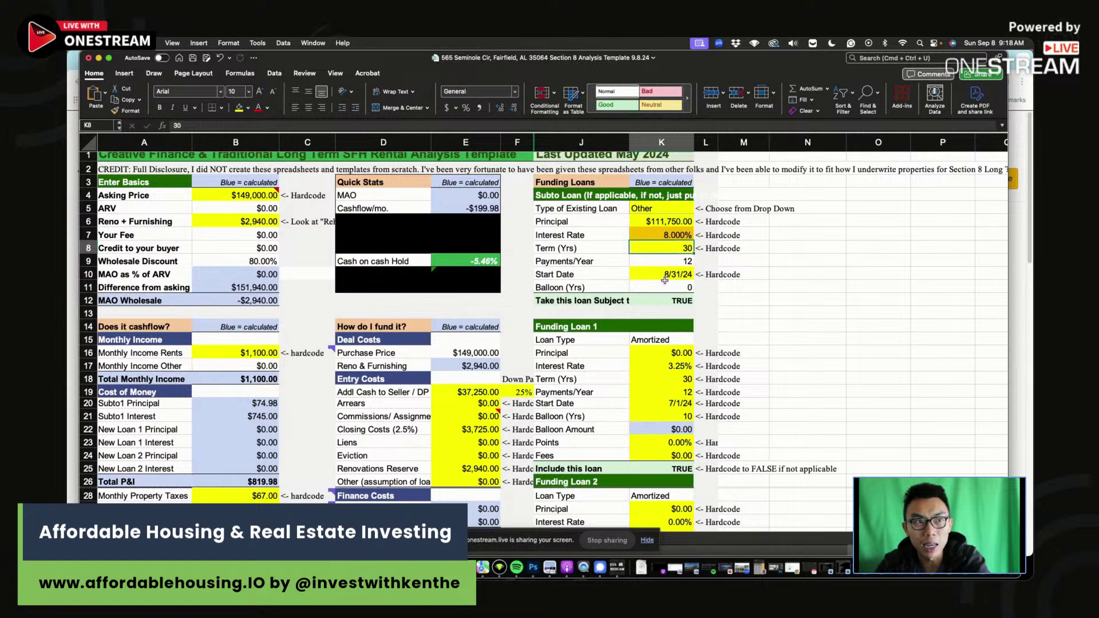
left_click(658, 274)
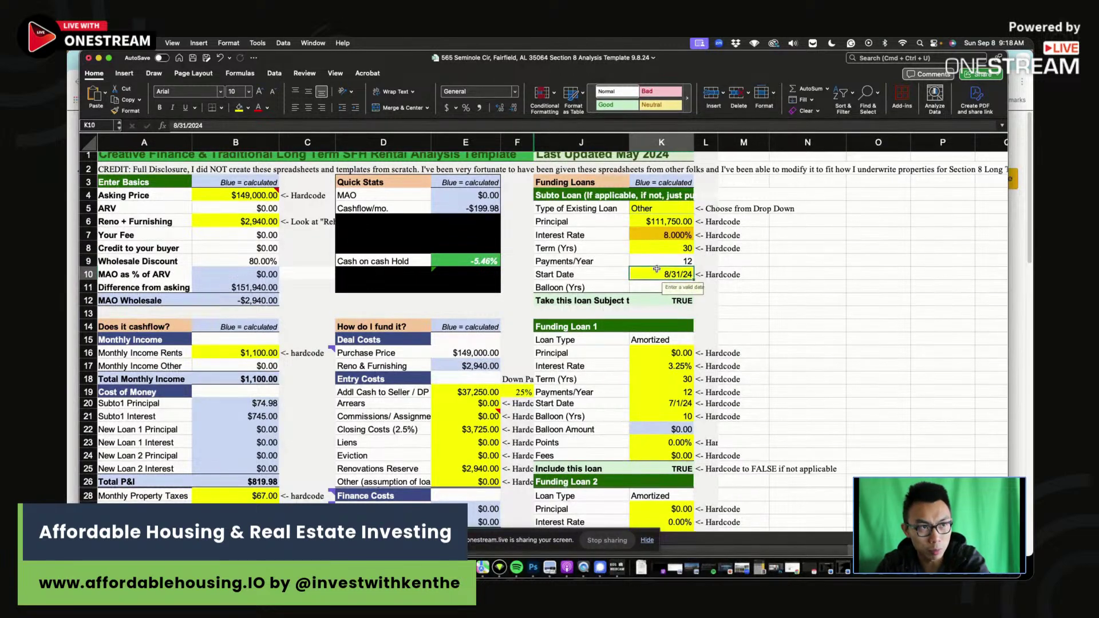
scroll(674, 336, "down", 6)
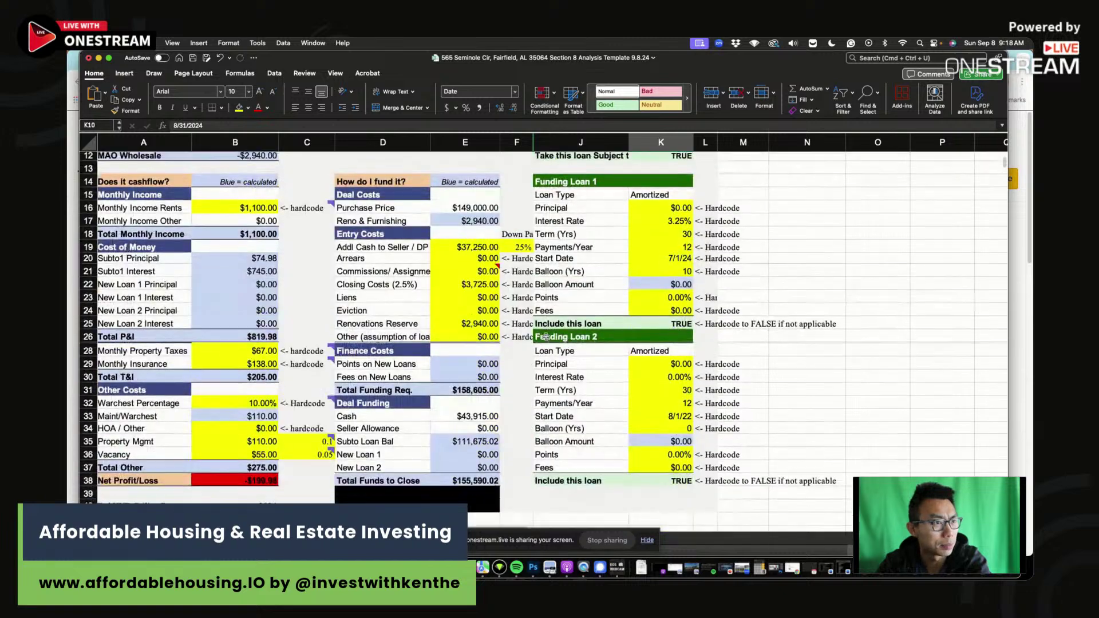
Enter $1,100 gross rent and -200 monthly cash flow in the County scenario row.
left_click(410, 490)
type("1,100")
key("Tab")
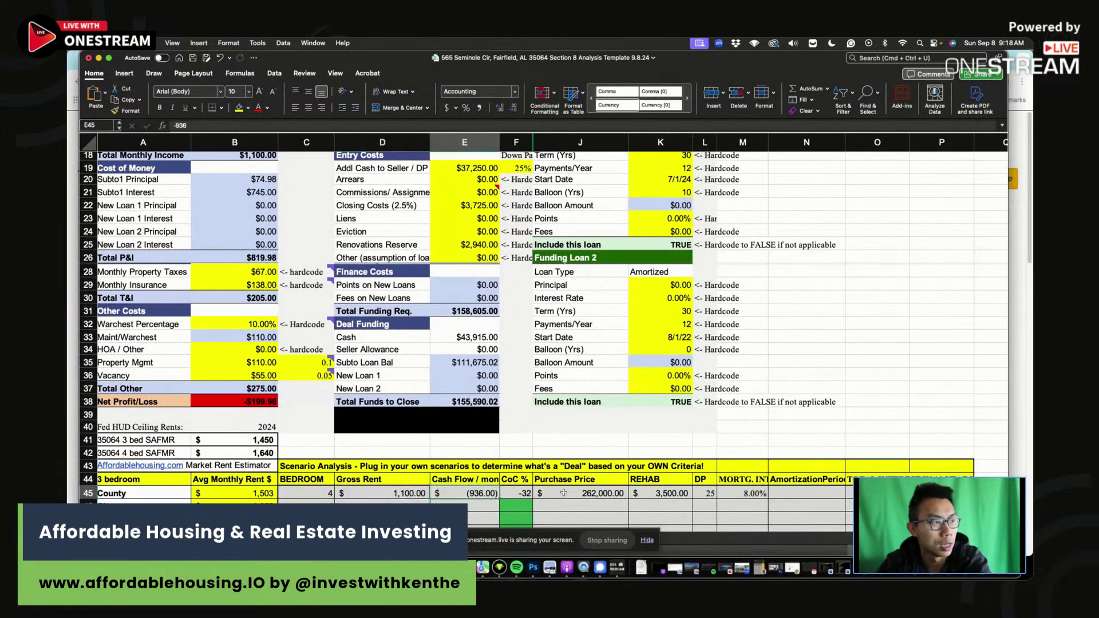
type("-200")
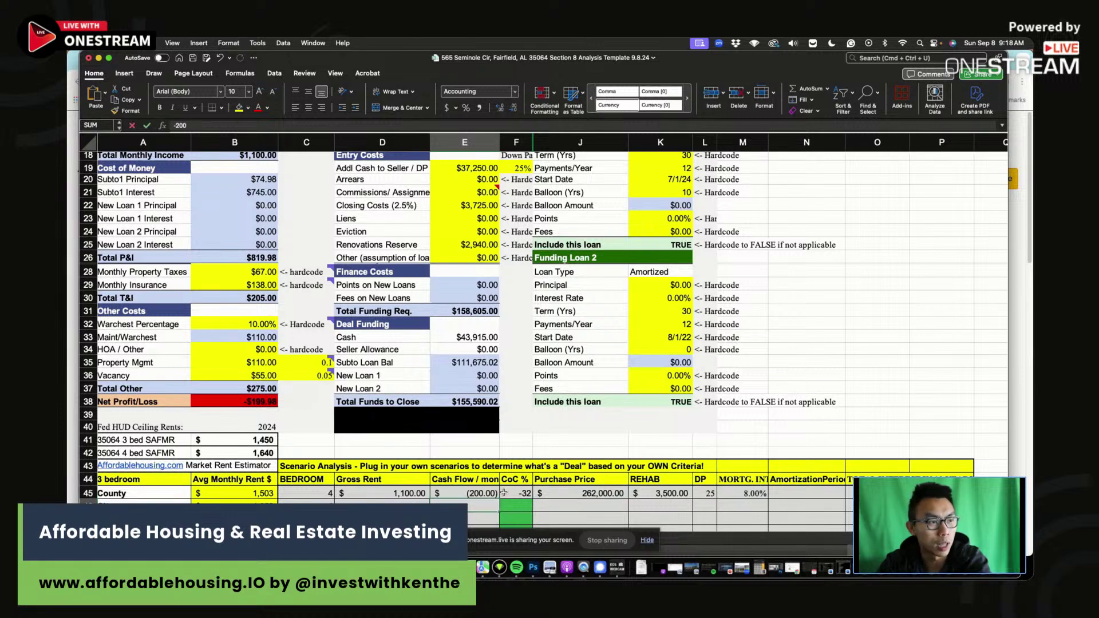
key("Tab")
scroll(517, 405, "up", 5)
scroll(517, 405, "down", 5)
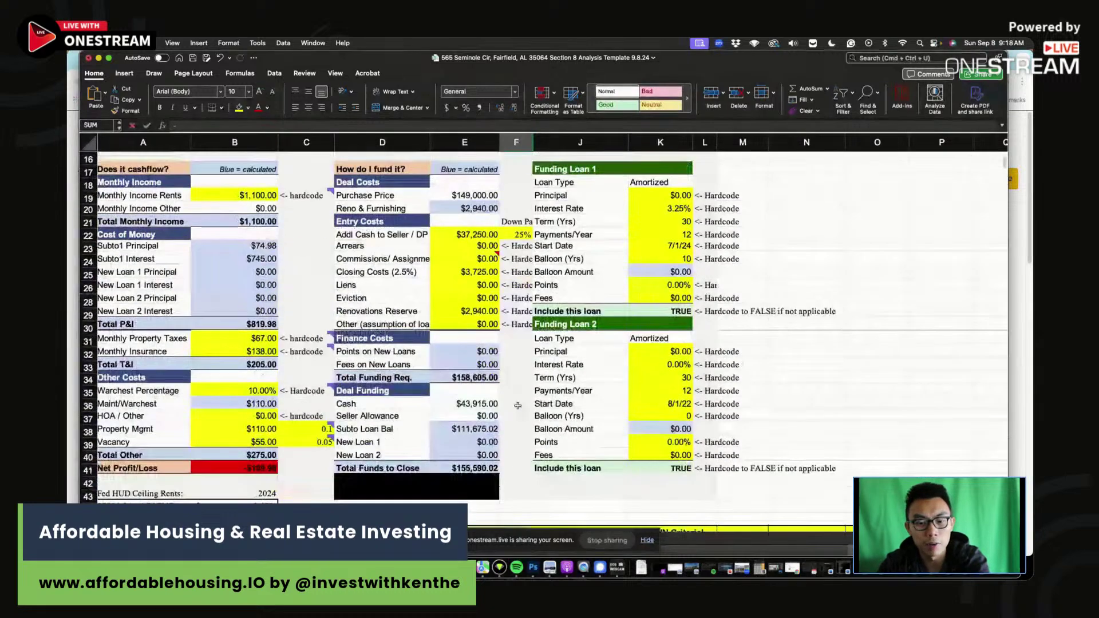
Enter a $149,000 purchase price and $3,000 rehab for the County scenario.
left_click(607, 511)
type("149,000.00")
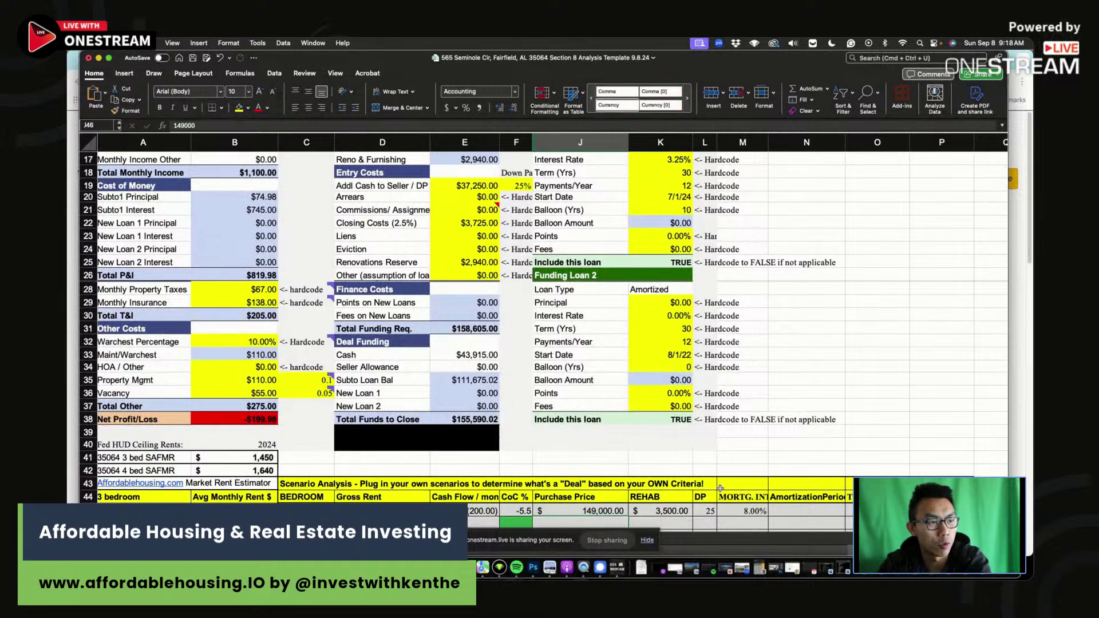
key("Tab")
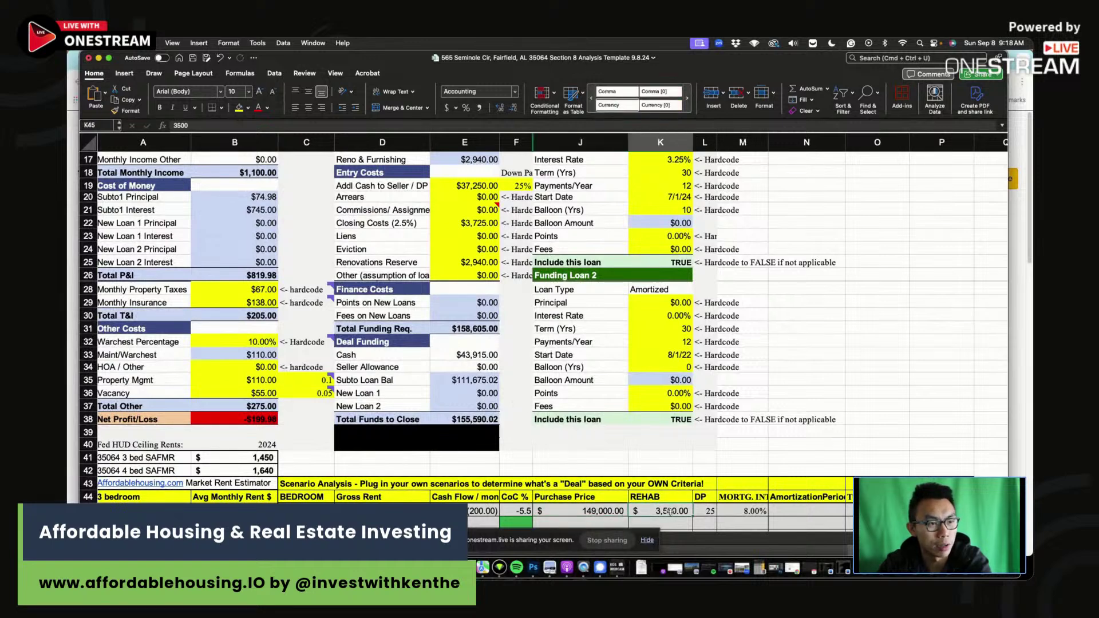
type("3,")
type("000")
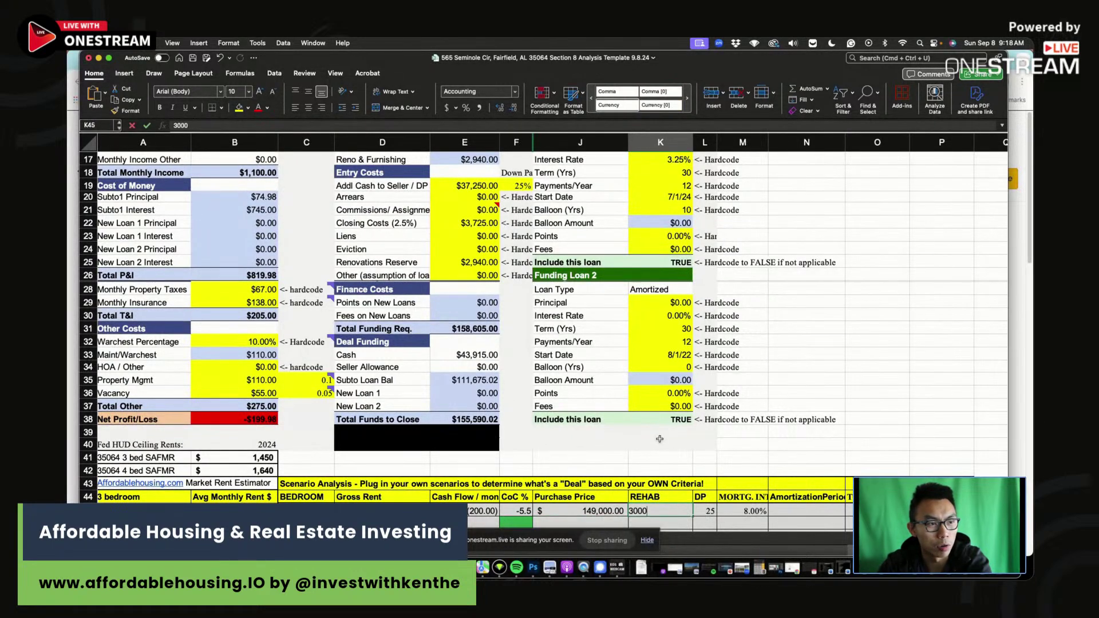
key("Return")
left_click(738, 510)
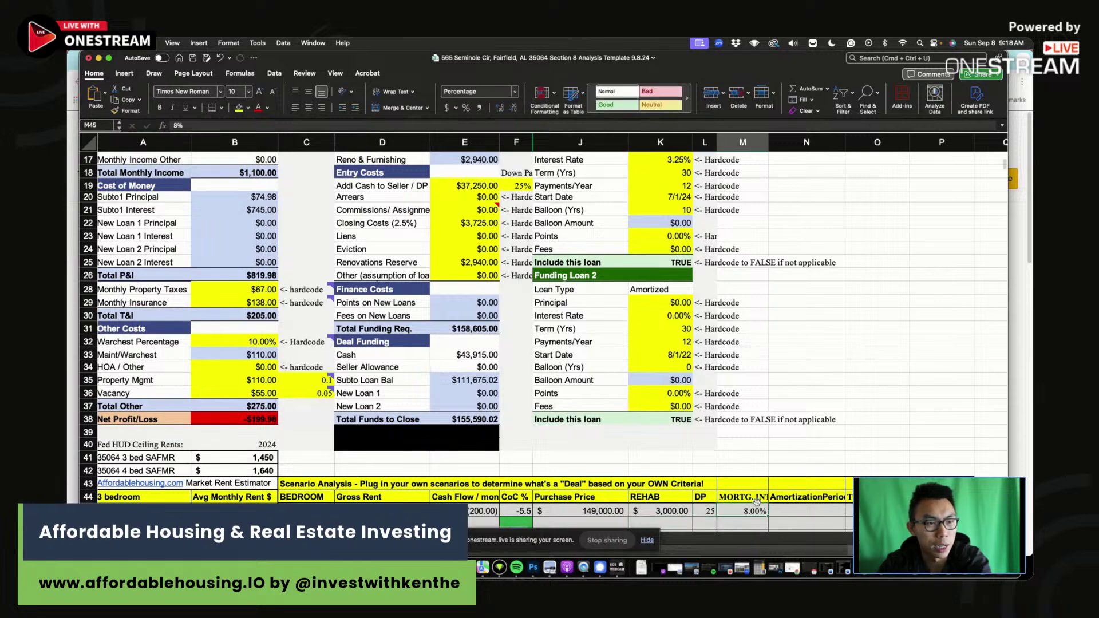
Change the subto loan interest rate to 7%.
left_click_drag(79, 58, 177, 58)
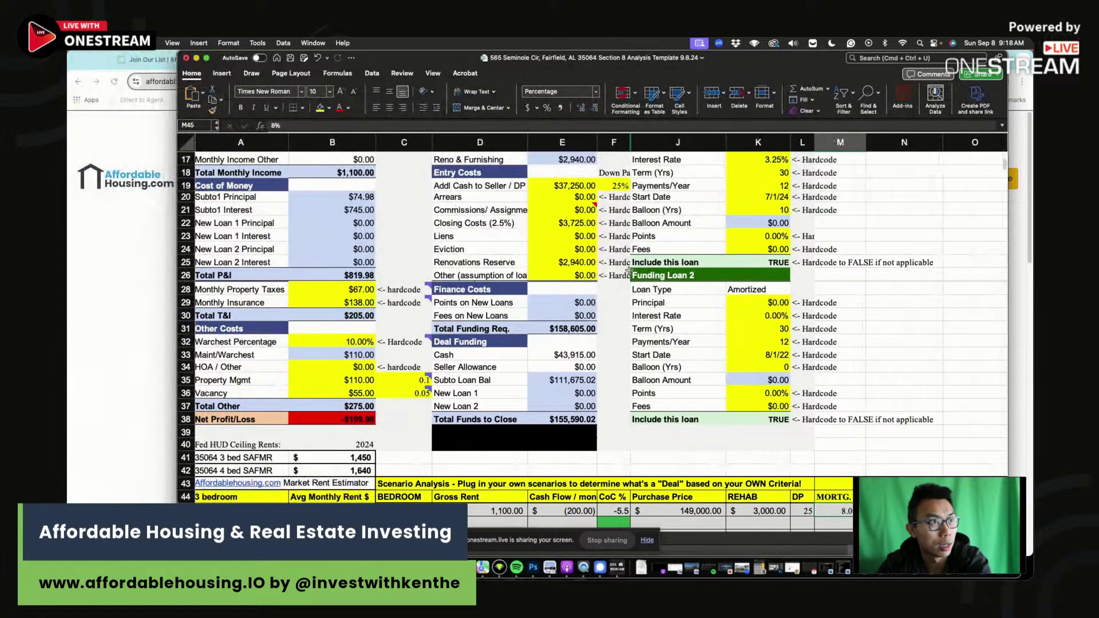
scroll(665, 284, "up", 5)
scroll(666, 284, "up", 2)
left_click(754, 236)
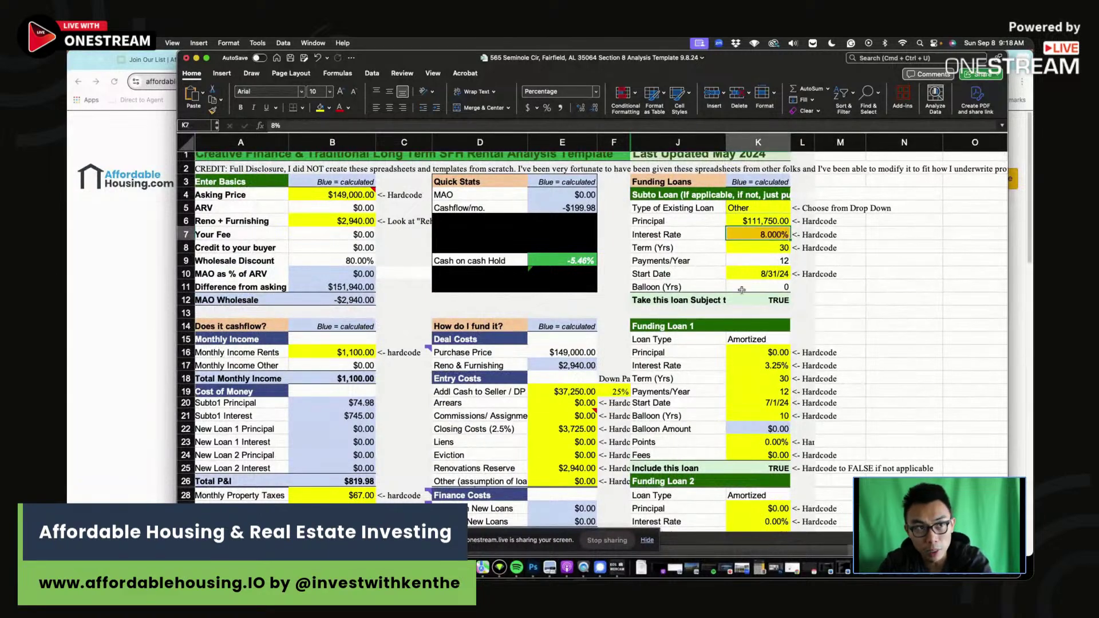
type("7")
key("Return")
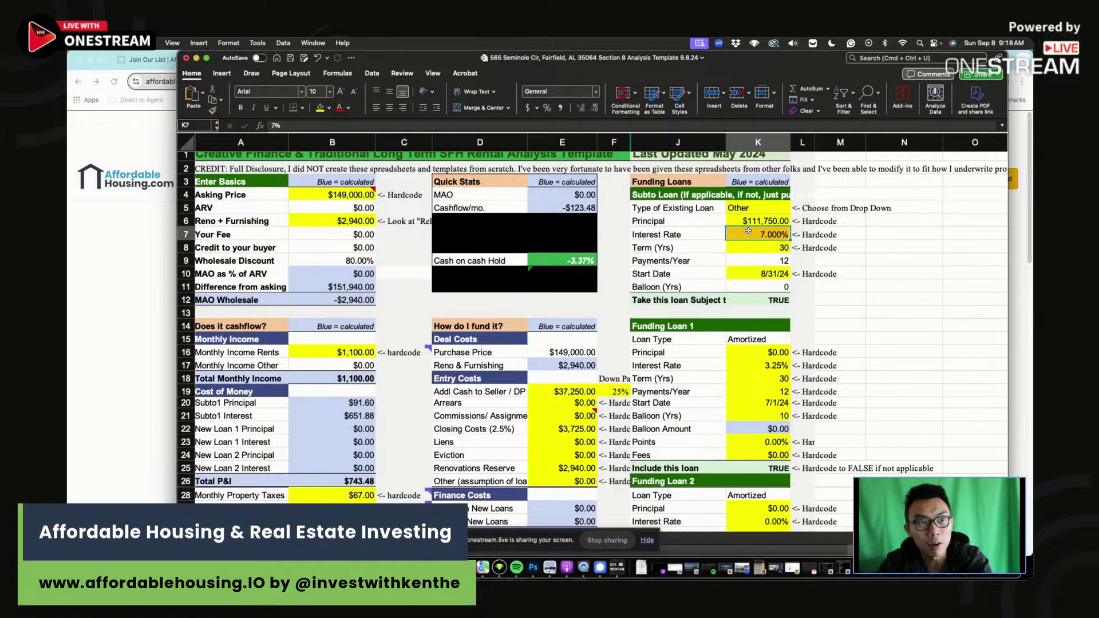
Review the Asking Price, Net Profit/Loss and Cash on cash Hold formulas and the Asking Price note.
left_click(324, 197)
scroll(506, 275, "down", 5)
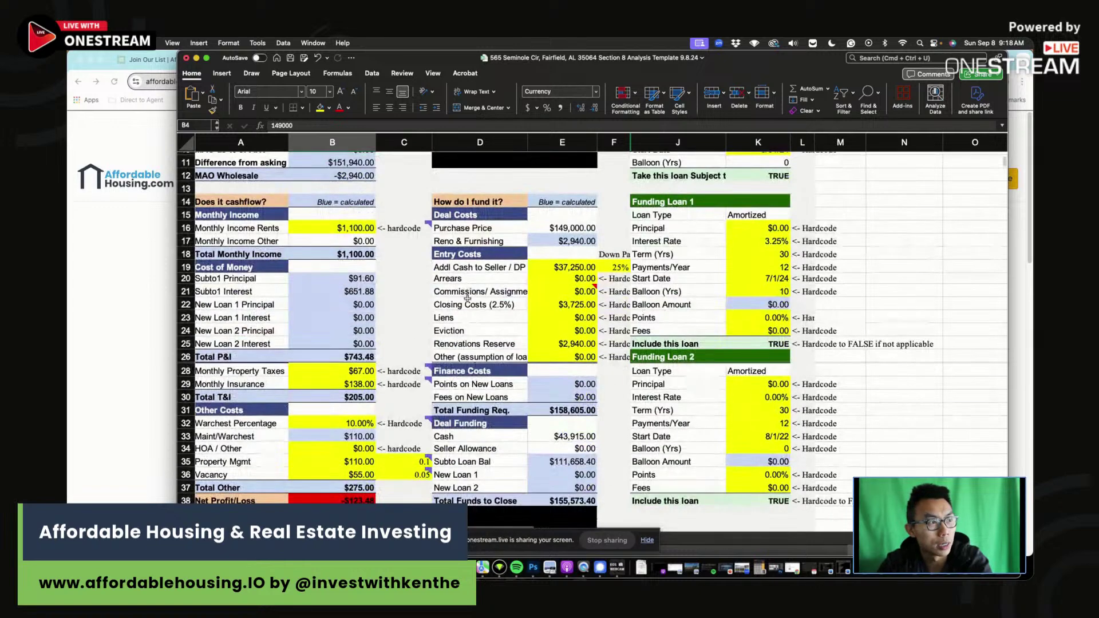
left_click(332, 500)
scroll(527, 294, "up", 5)
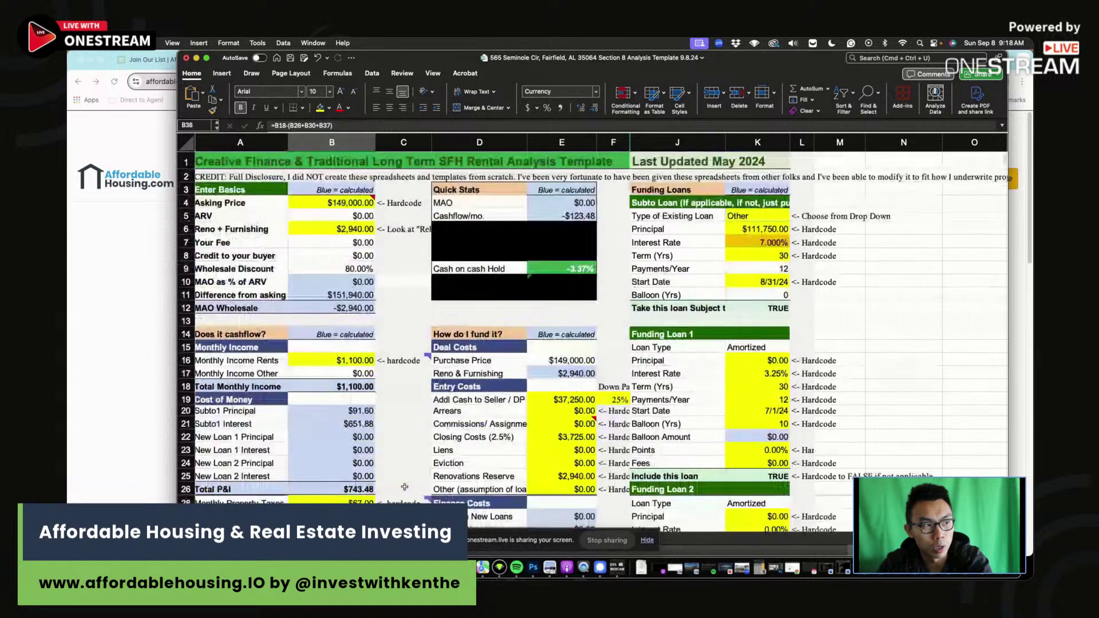
left_click(557, 258)
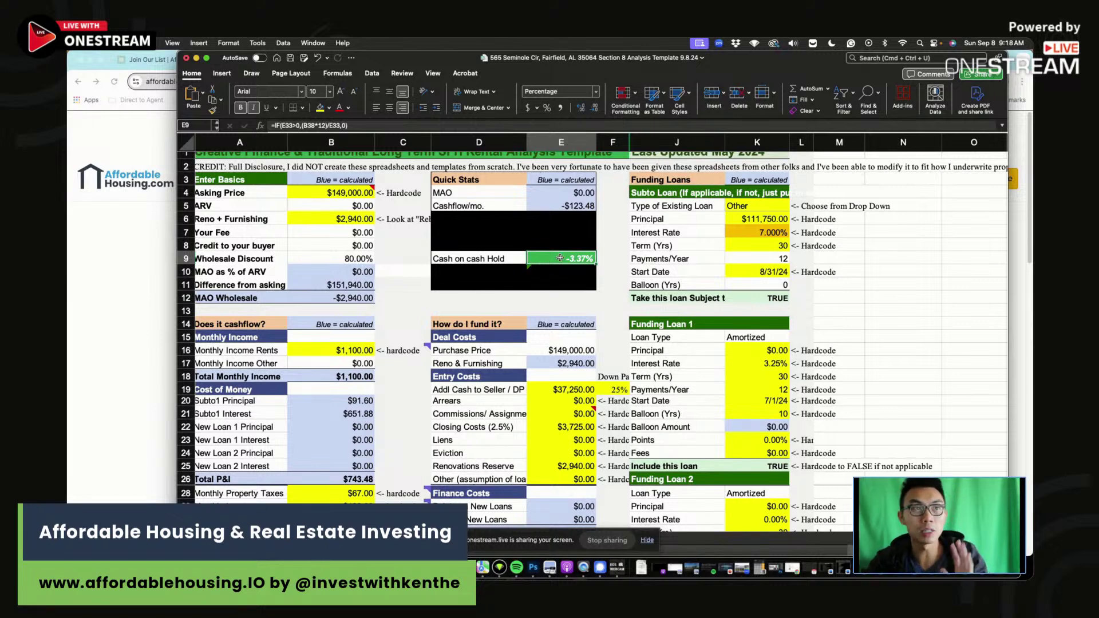
left_click(336, 192)
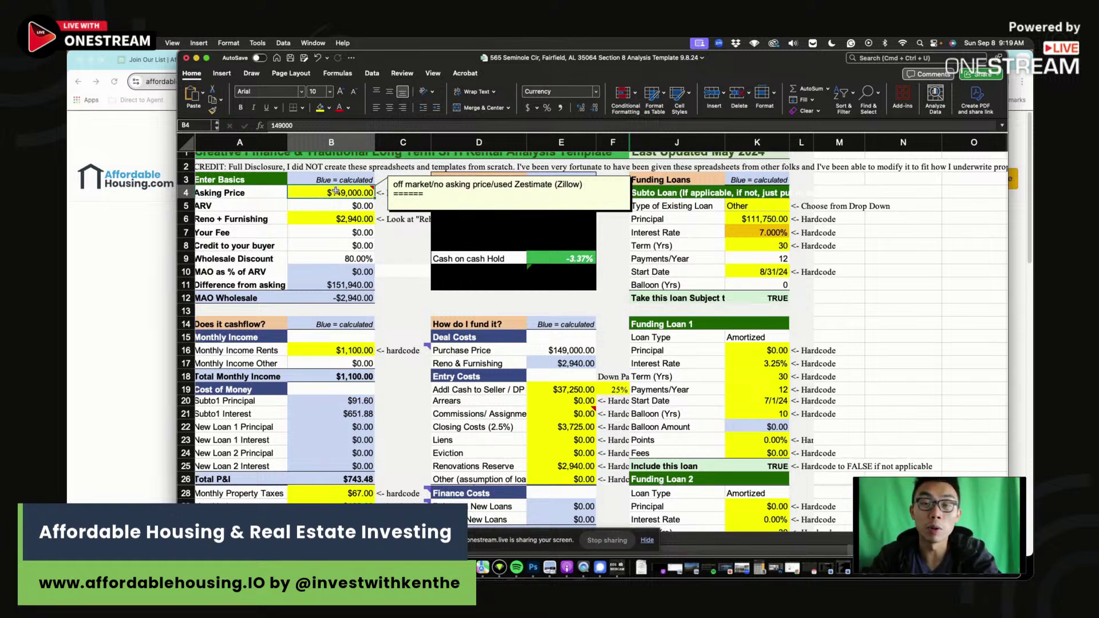
Try asking prices of $100,000 and $90,000 and check the cash-on-cash return.
scroll(336, 192, "left", 1)
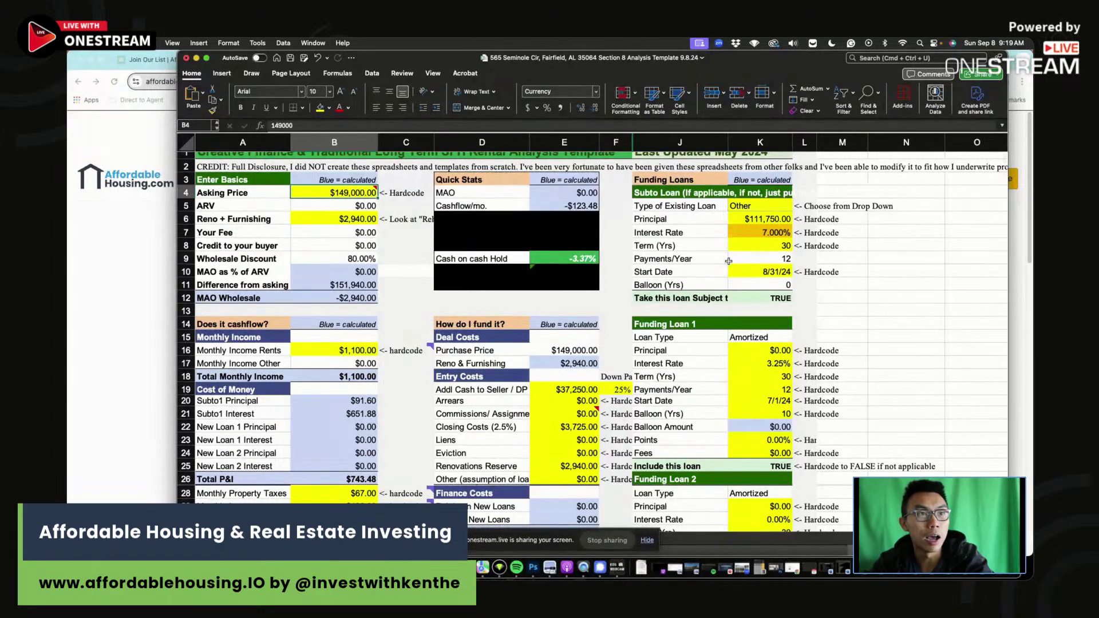
left_click(752, 233)
left_click(343, 193)
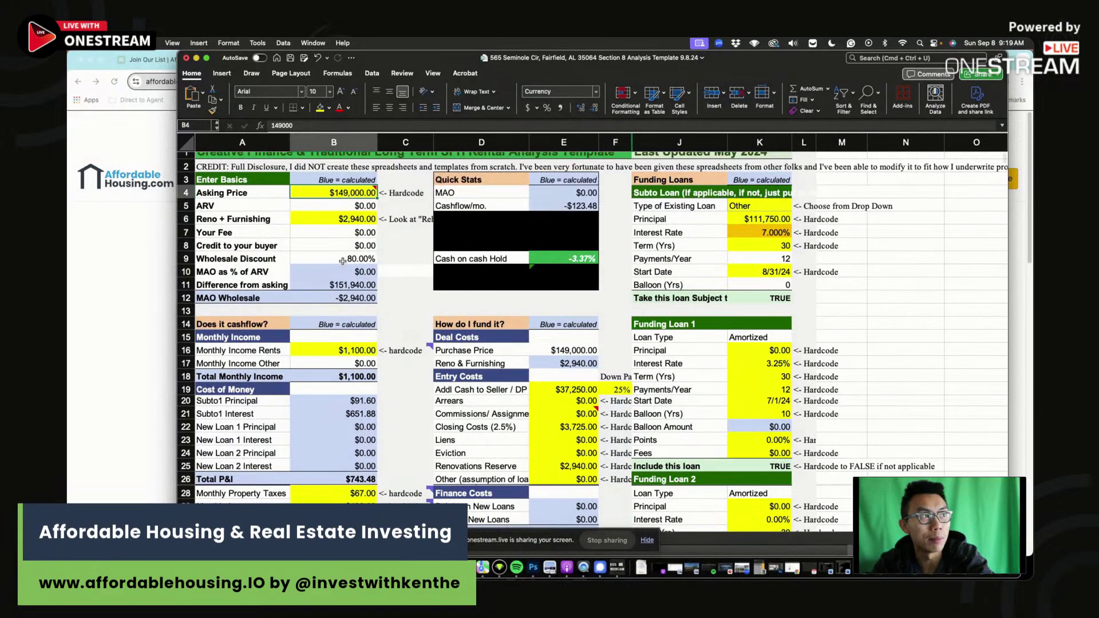
type("10000")
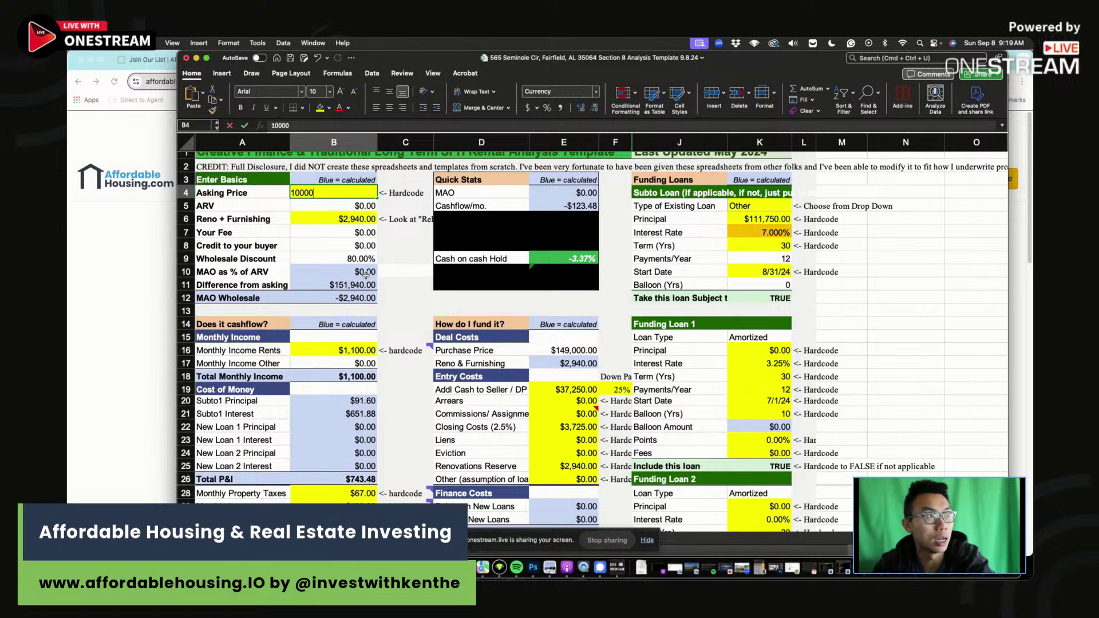
type("0")
key("Return")
left_click(575, 255)
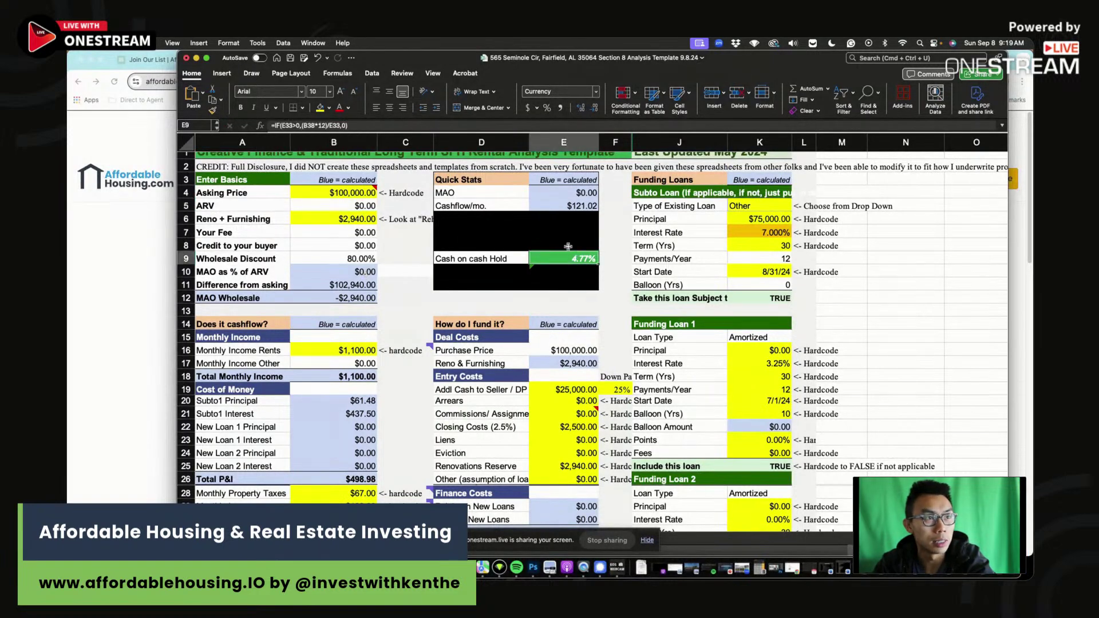
left_click(337, 190)
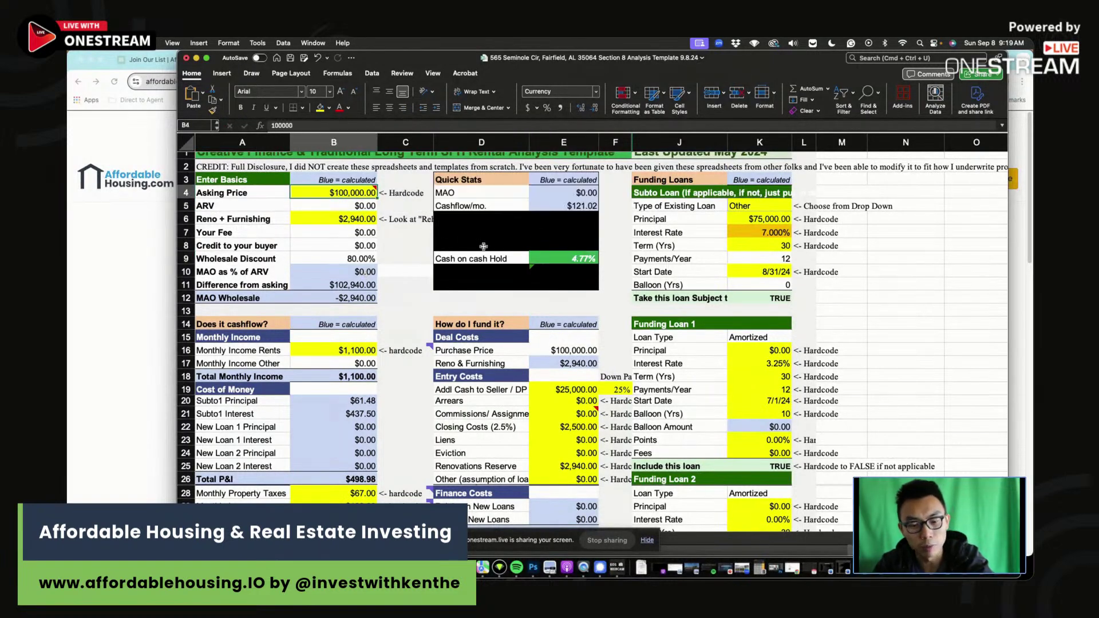
type("90,000")
key("Return")
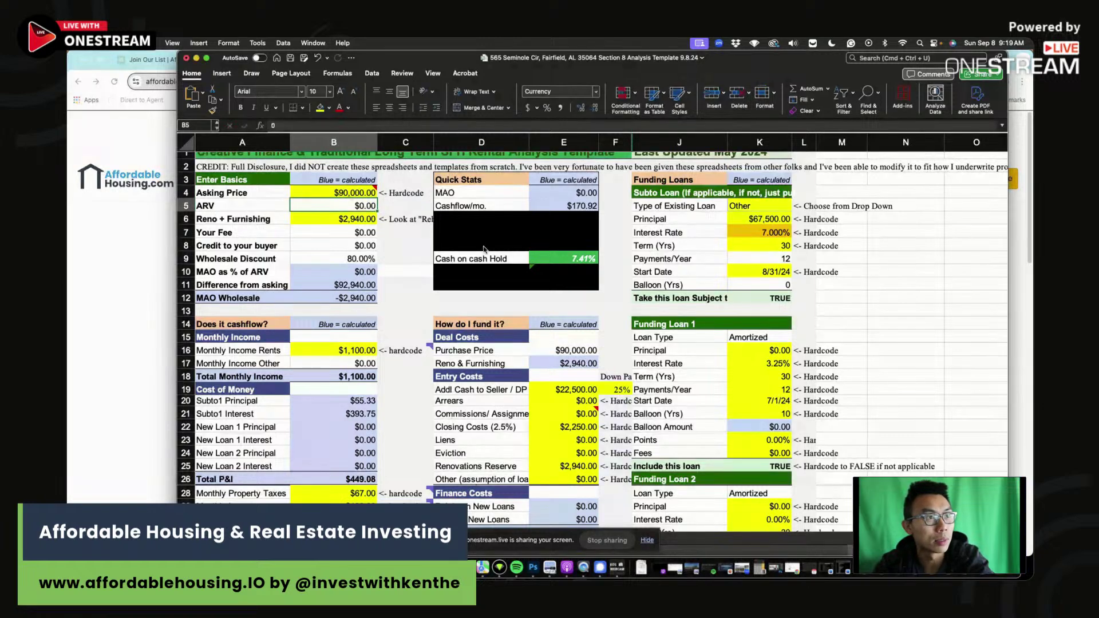
Try $80,000 and $85,000, then settle on an $82,000 asking price and check the 9.93% cash on cash.
left_click(350, 194)
type("80000")
key("Return")
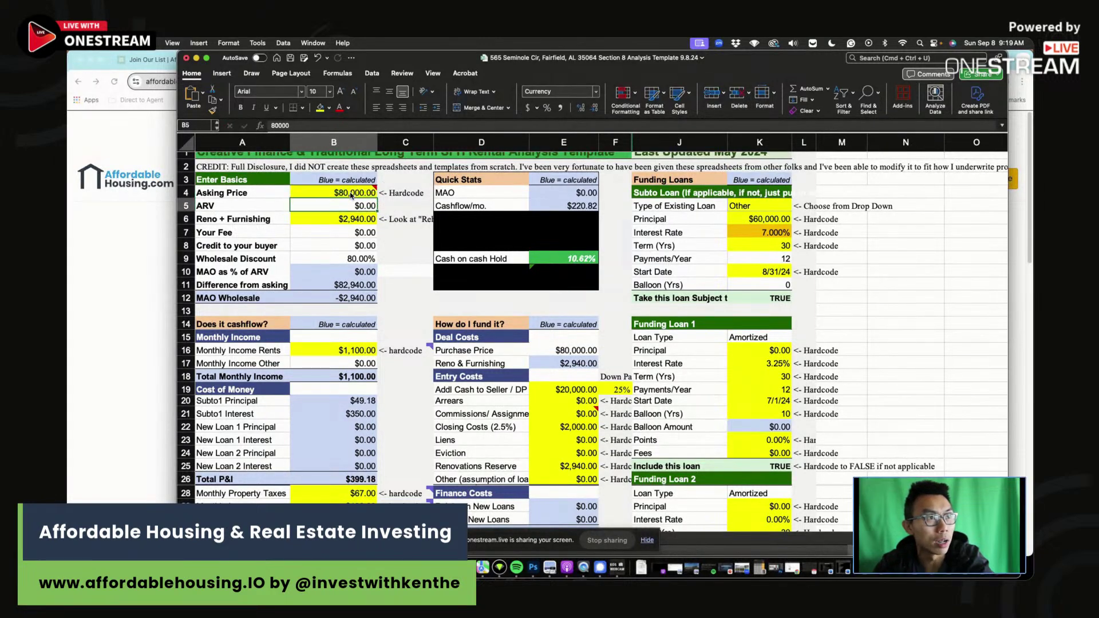
left_click(350, 193)
type("85000")
key("Return")
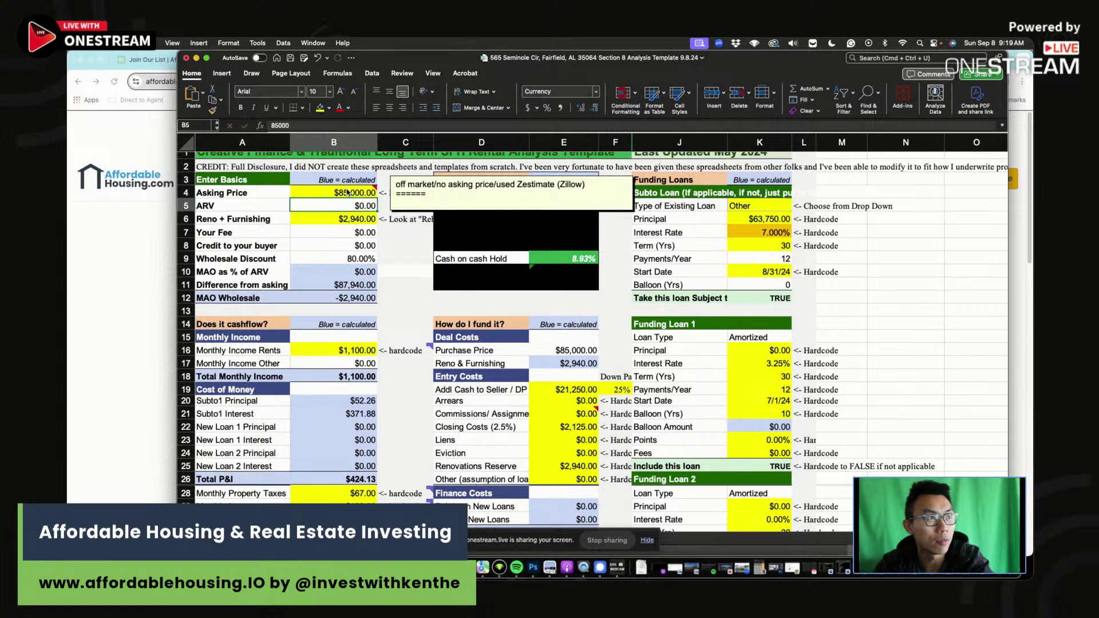
left_click(348, 193)
type("82000")
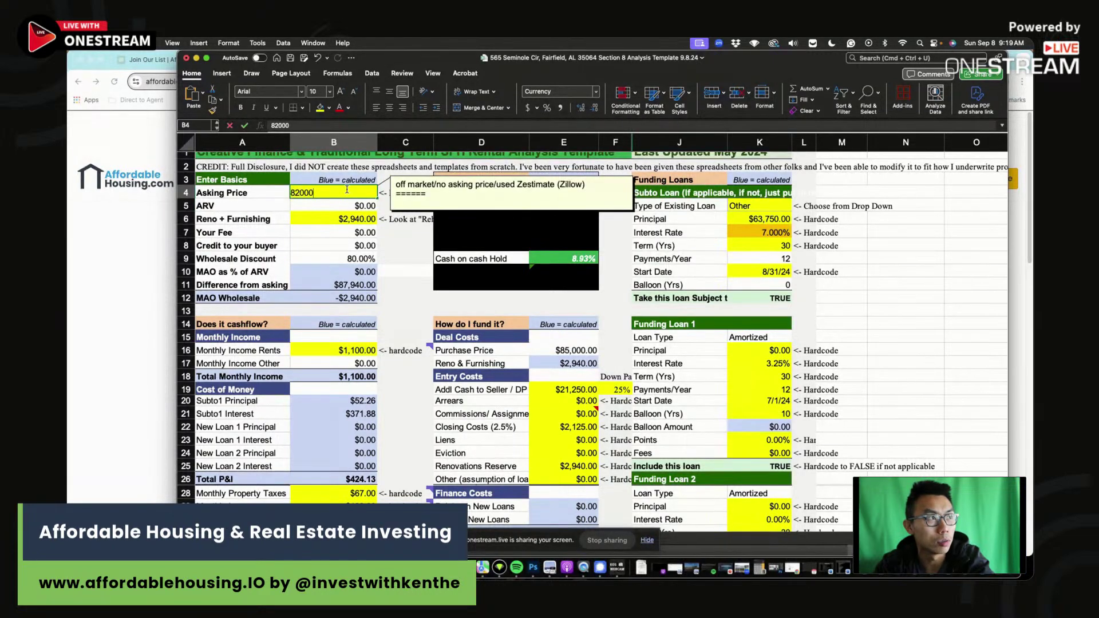
key("Return")
left_click(590, 262)
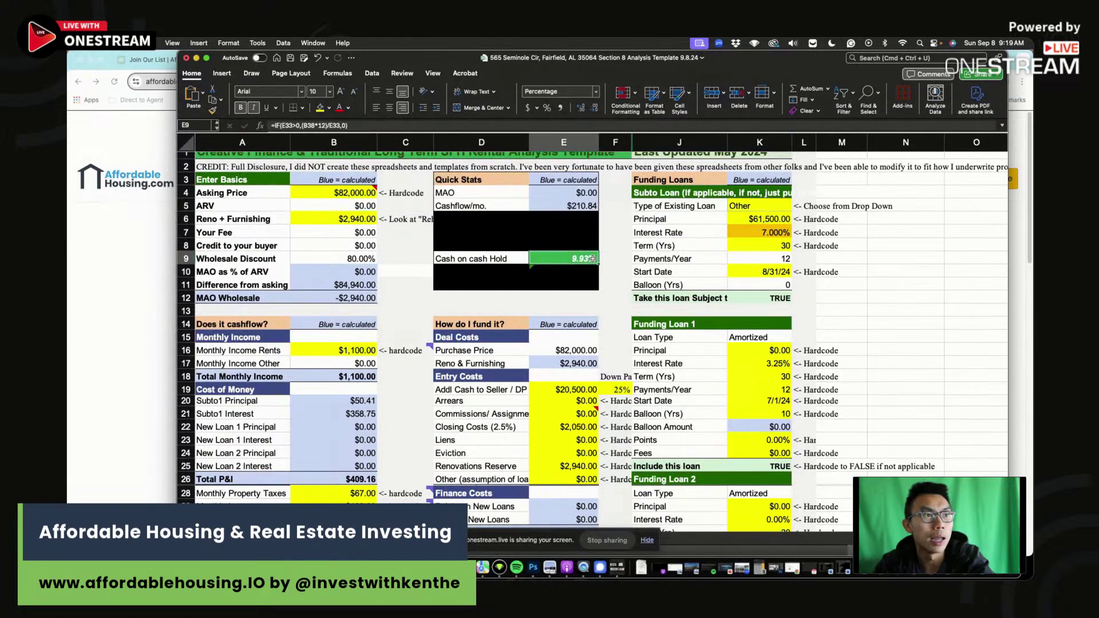
left_click(374, 194)
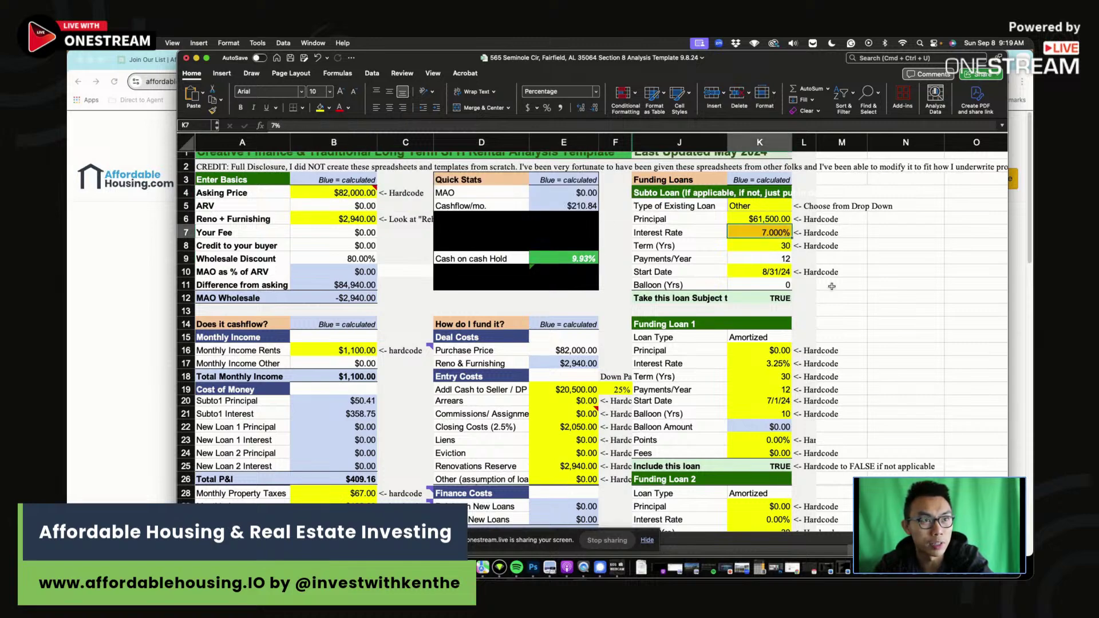
scroll(801, 343, "down", 10)
left_click(820, 388)
type("7")
left_click(804, 388)
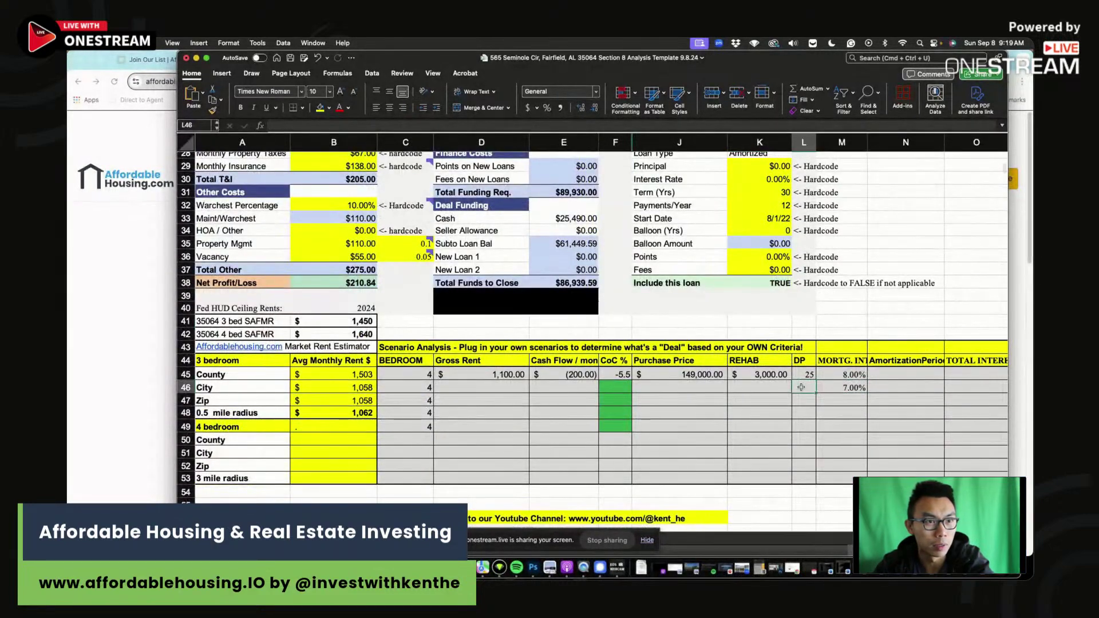
type("25")
left_click(762, 388)
type("3")
left_click(677, 383)
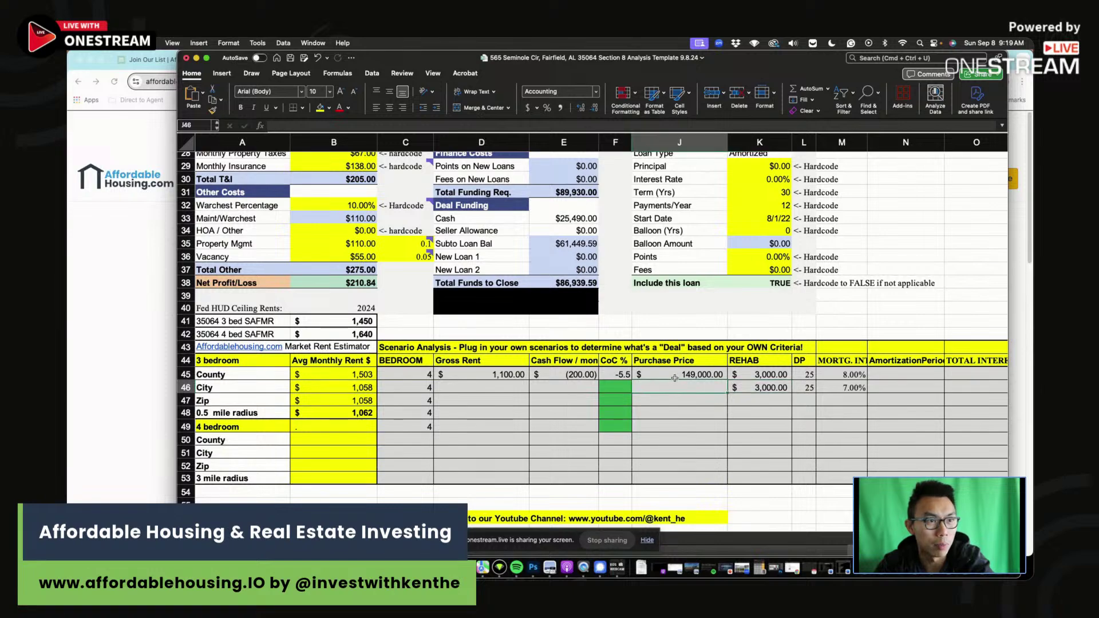
scroll(676, 379, "up", 10)
scroll(675, 377, "down", 7)
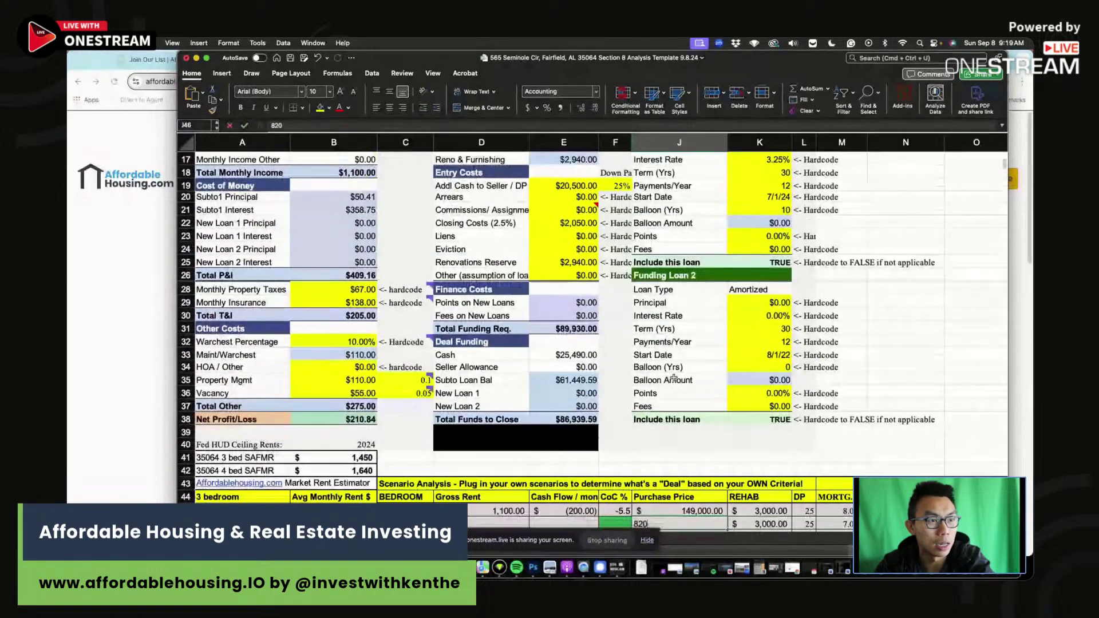
key("Return")
left_click(613, 490)
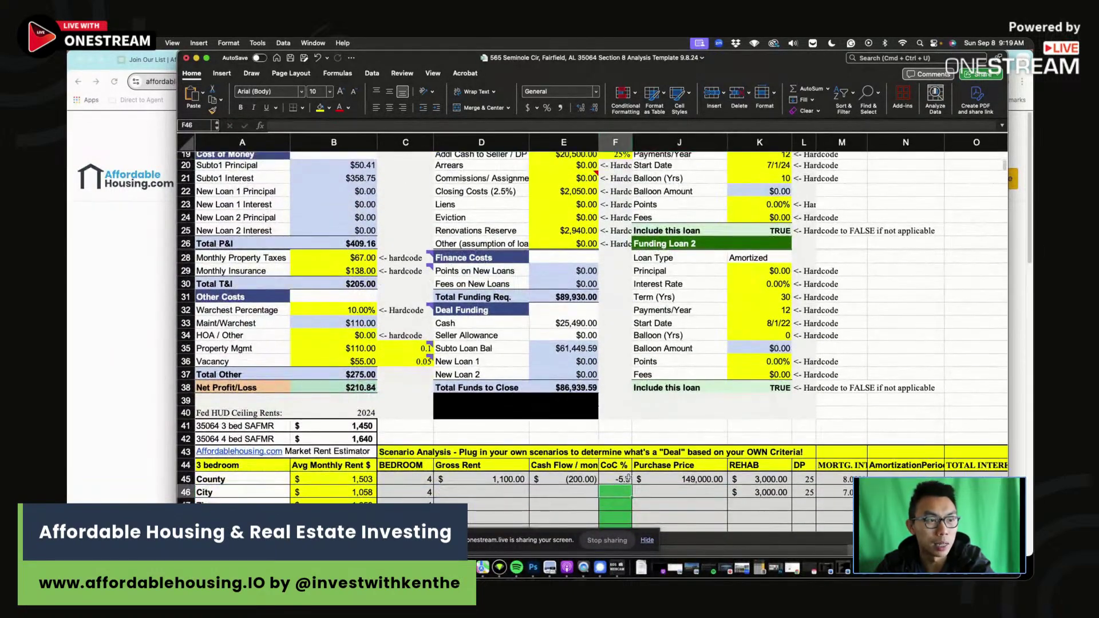
left_click(570, 495)
type("210")
key("Return")
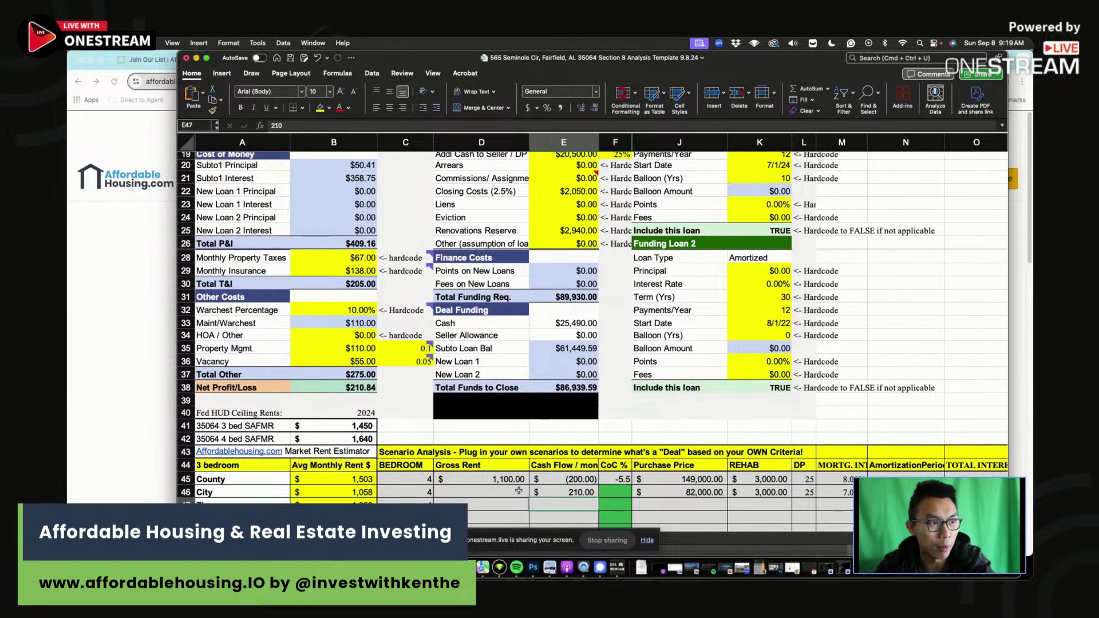
left_click(494, 493)
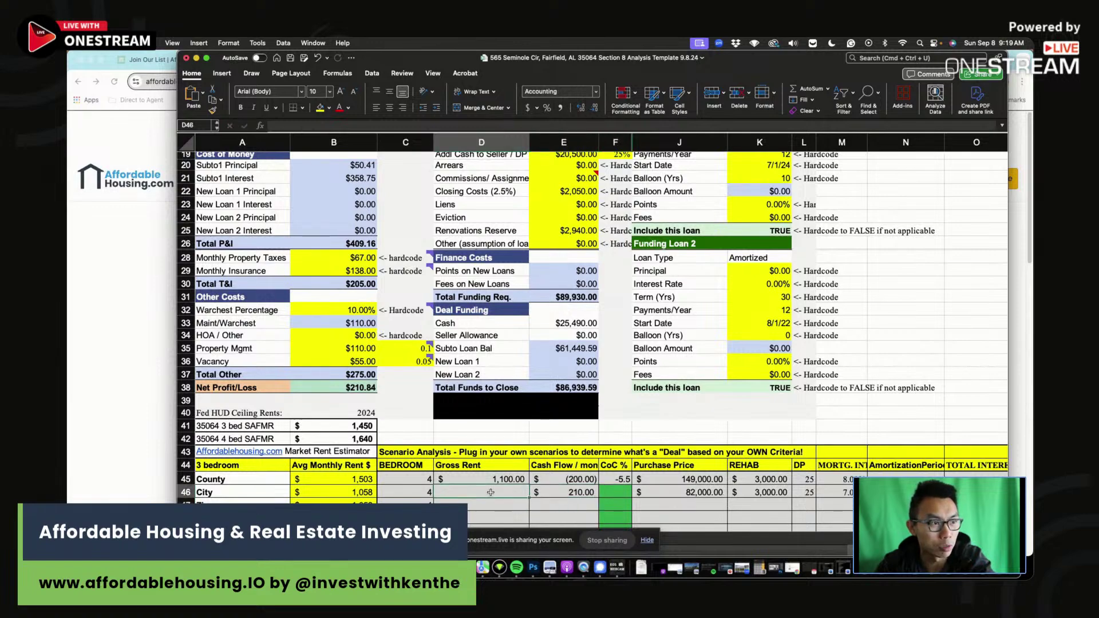
left_click(615, 493)
scroll(638, 483, "up", 5)
scroll(638, 482, "up", 3)
scroll(637, 482, "down", 10)
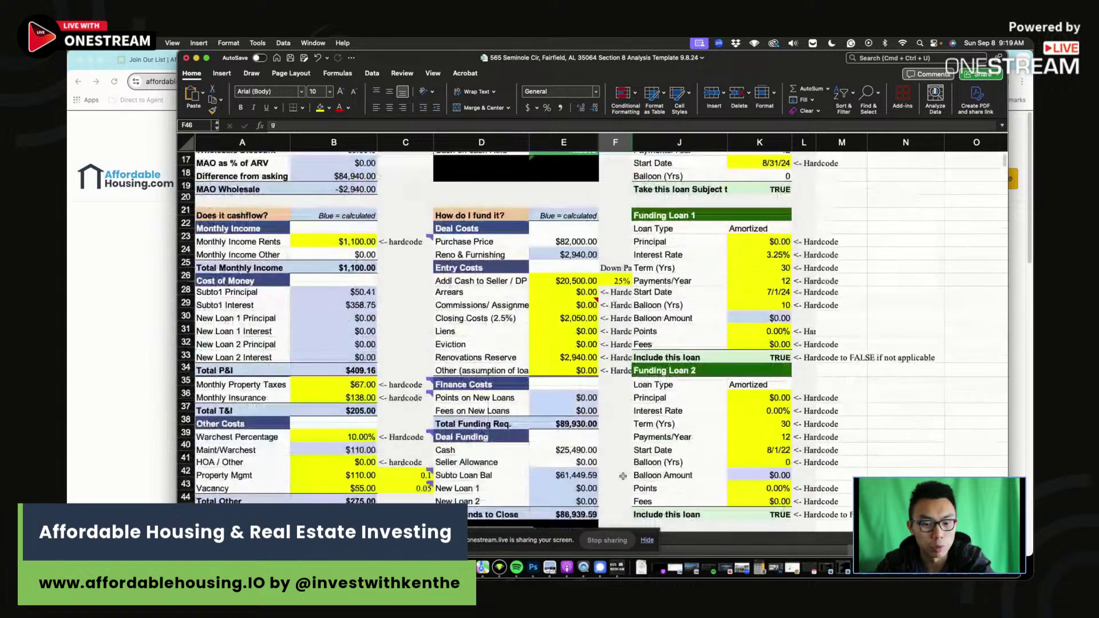
key("Down")
type("9.9")
key("Escape")
scroll(351, 174, "up", 7)
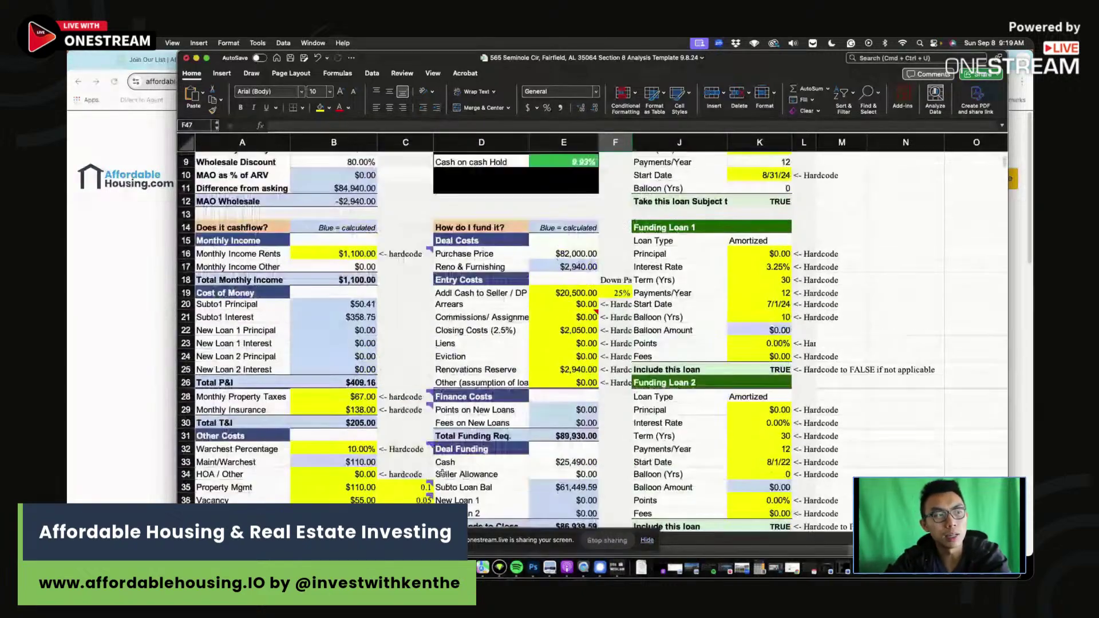
left_click(354, 191)
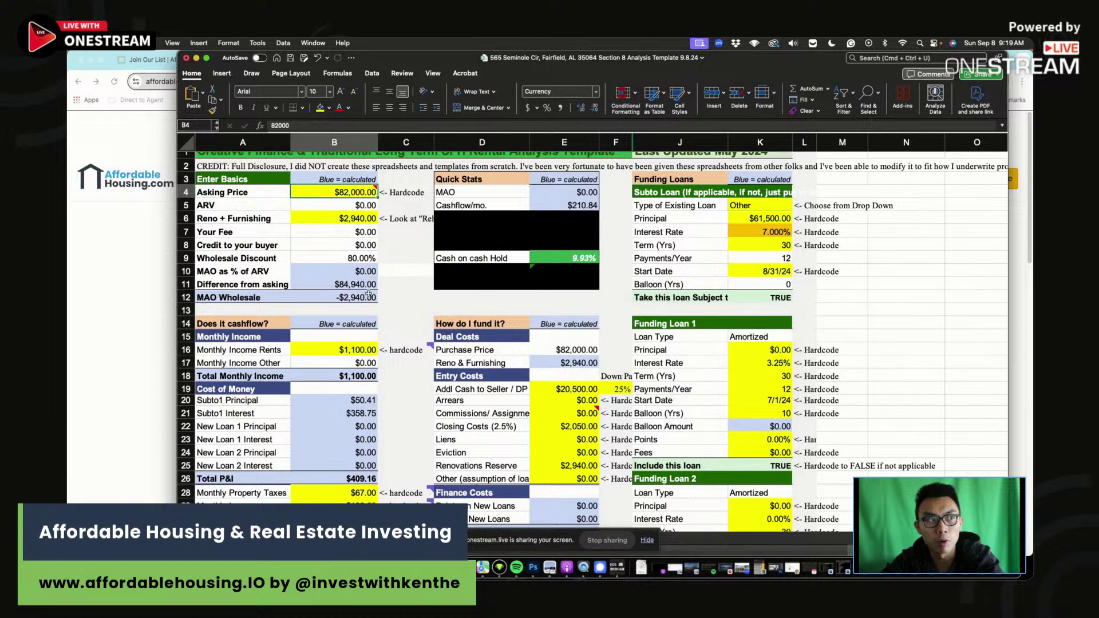
Select the empty Zip scenario row, D47 to M47.
left_click(415, 289)
scroll(415, 289, "down", 5)
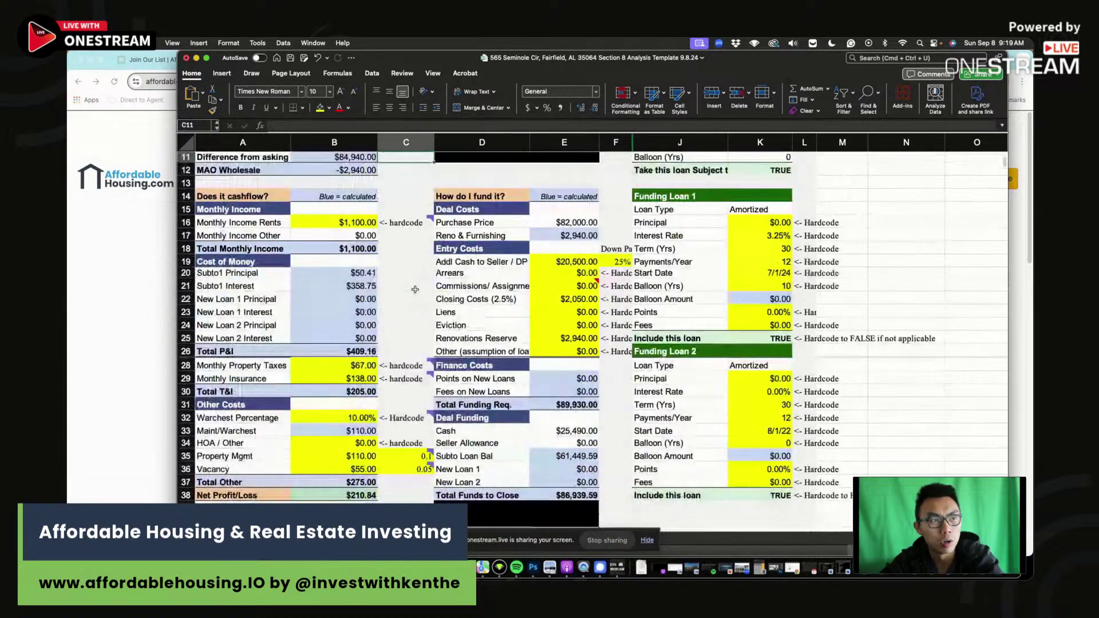
scroll(415, 289, "down", 4)
left_click(515, 466)
left_click_drag(516, 453, 846, 455)
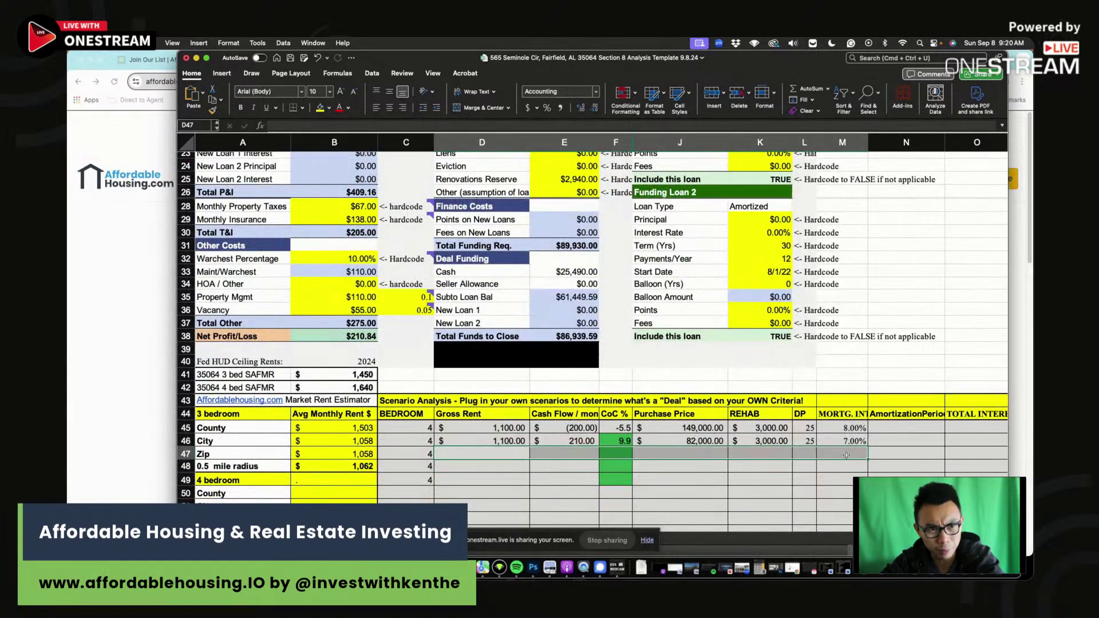
left_click(506, 452)
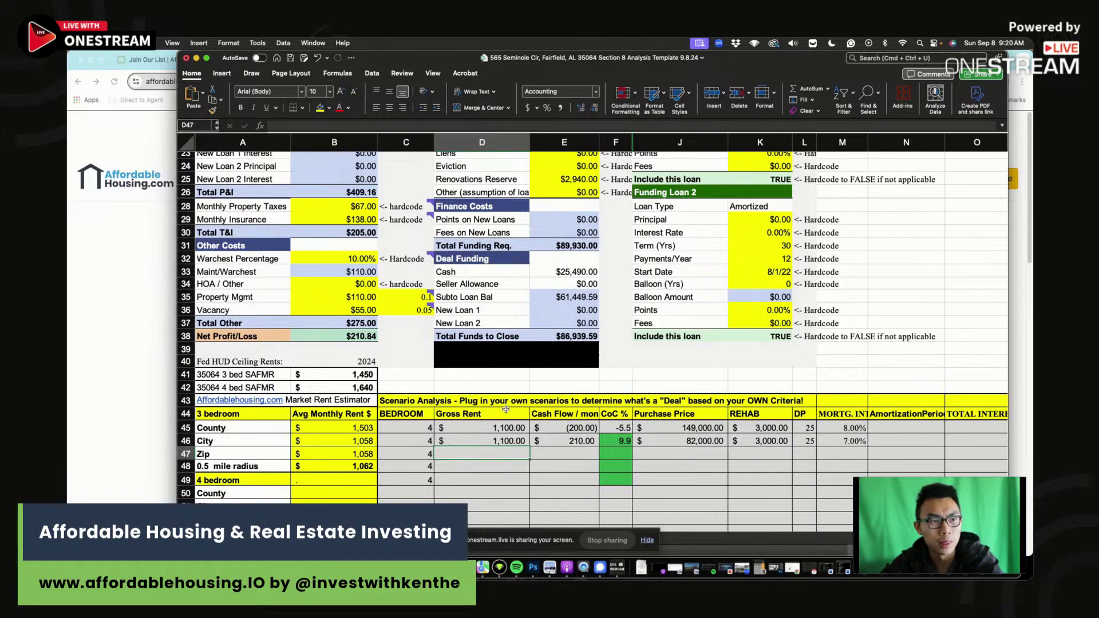
scroll(505, 410, "up", 10)
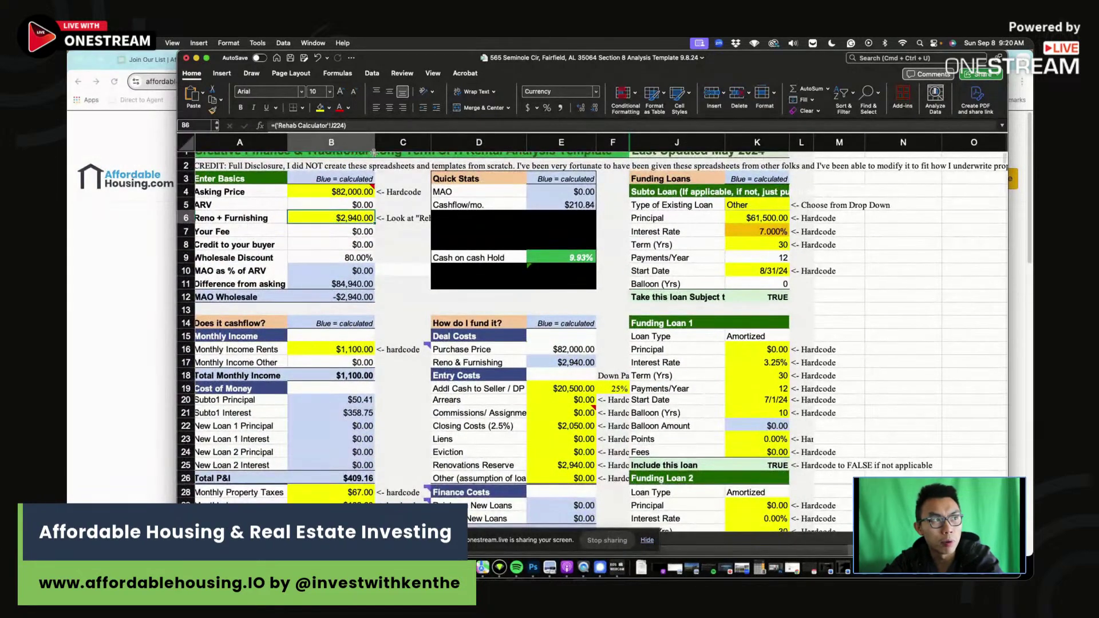
Append *3 to the Reno + Furnishing formula, giving $8,820 and 8.07% cash on cash.
left_click(362, 125)
type("*")
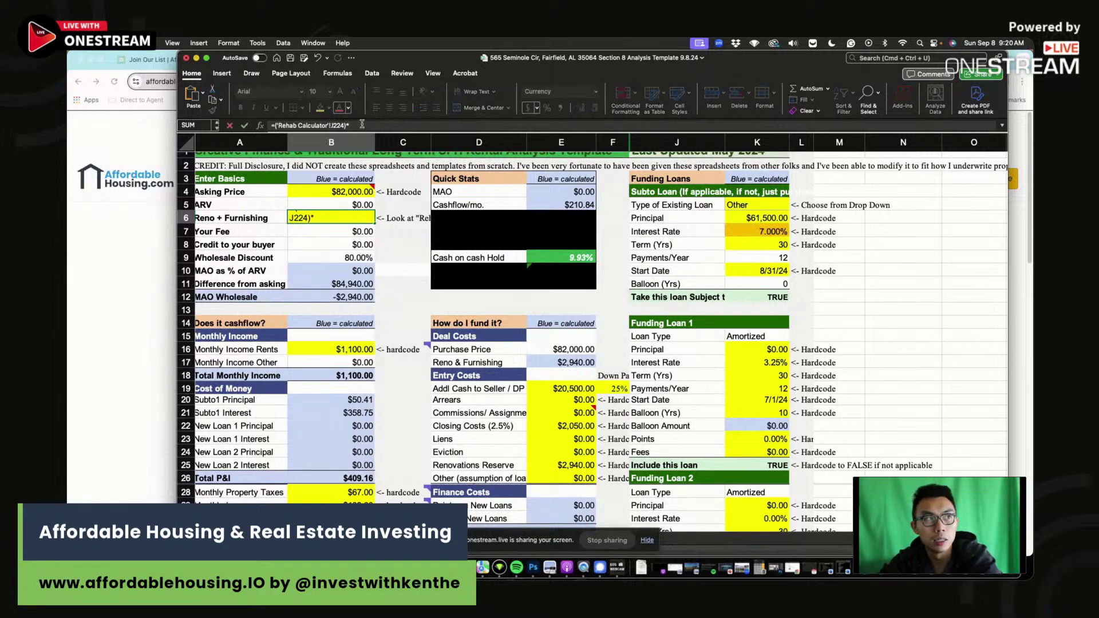
type("3")
key("Return")
left_click(361, 222)
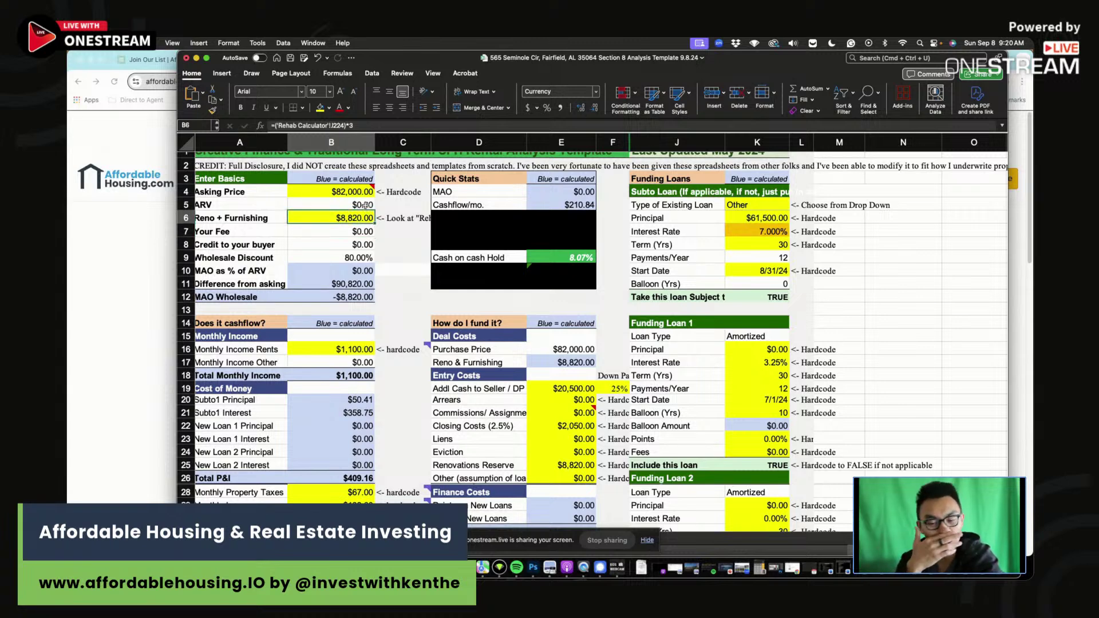
left_click(562, 258)
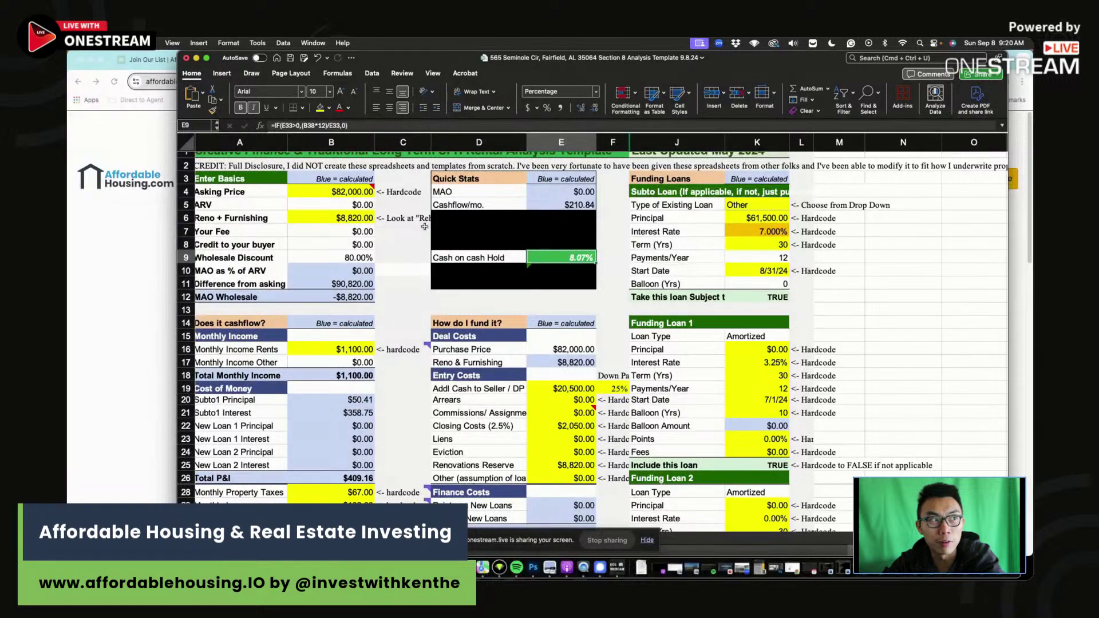
Lower the asking price to $75,000 and check the 10.02% cash-on-cash return.
left_click(346, 193)
type("7")
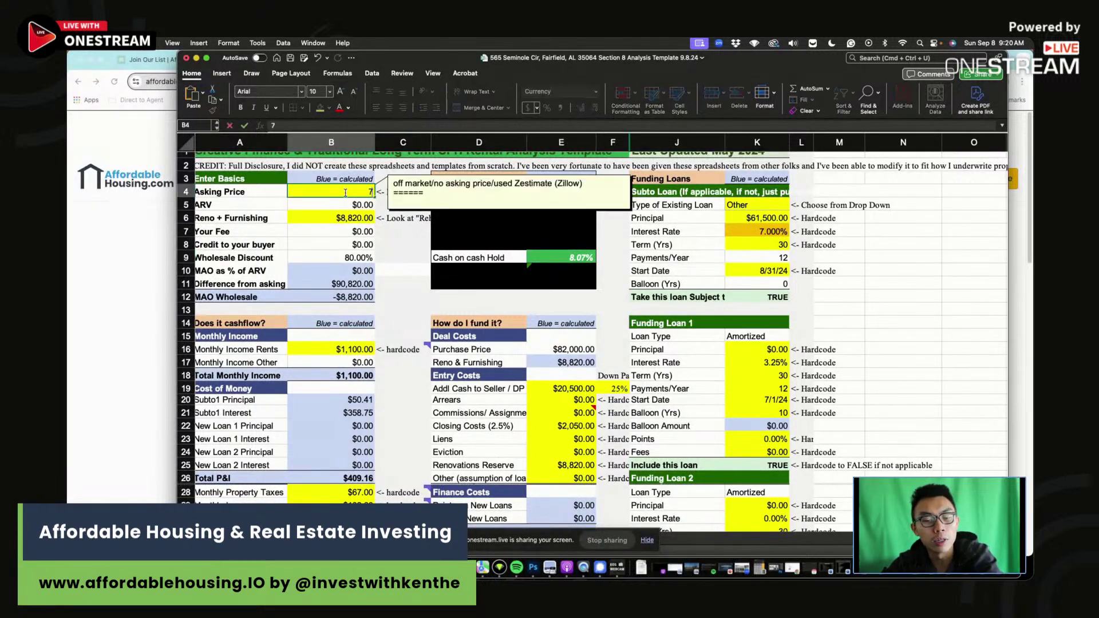
type("5,000")
key("Return")
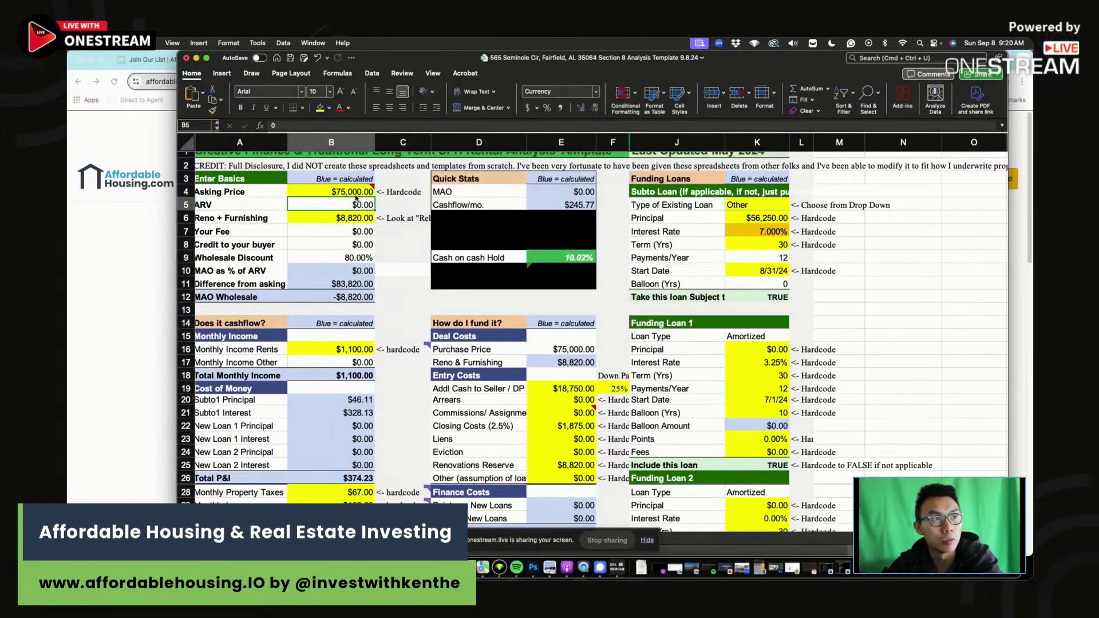
left_click(404, 209)
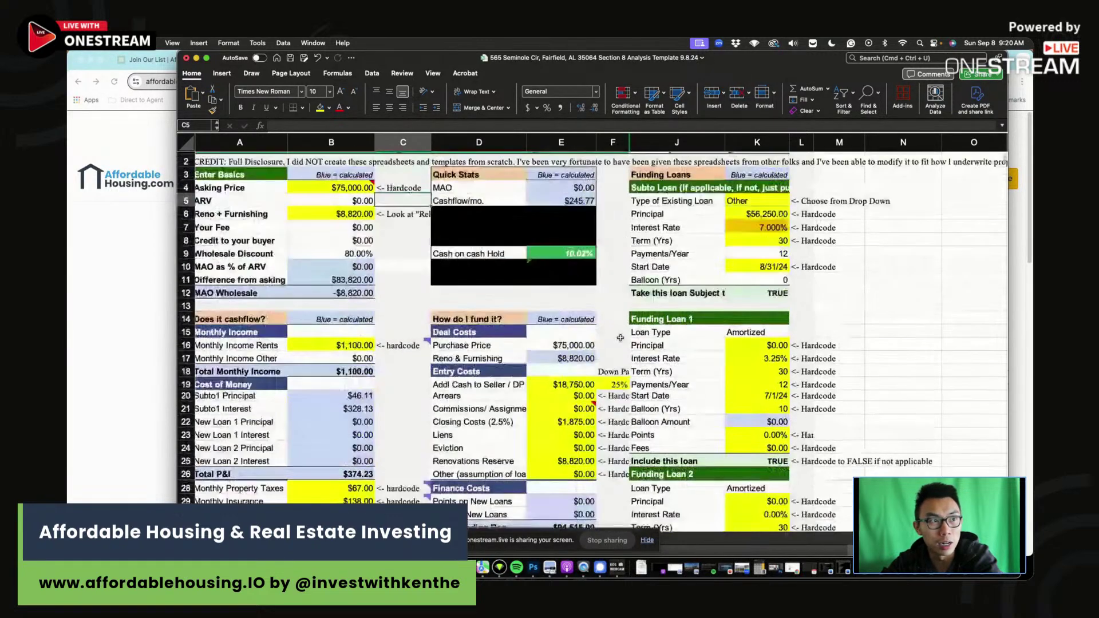
scroll(554, 258, "up", 1)
left_click(554, 258)
scroll(685, 449, "down", 10)
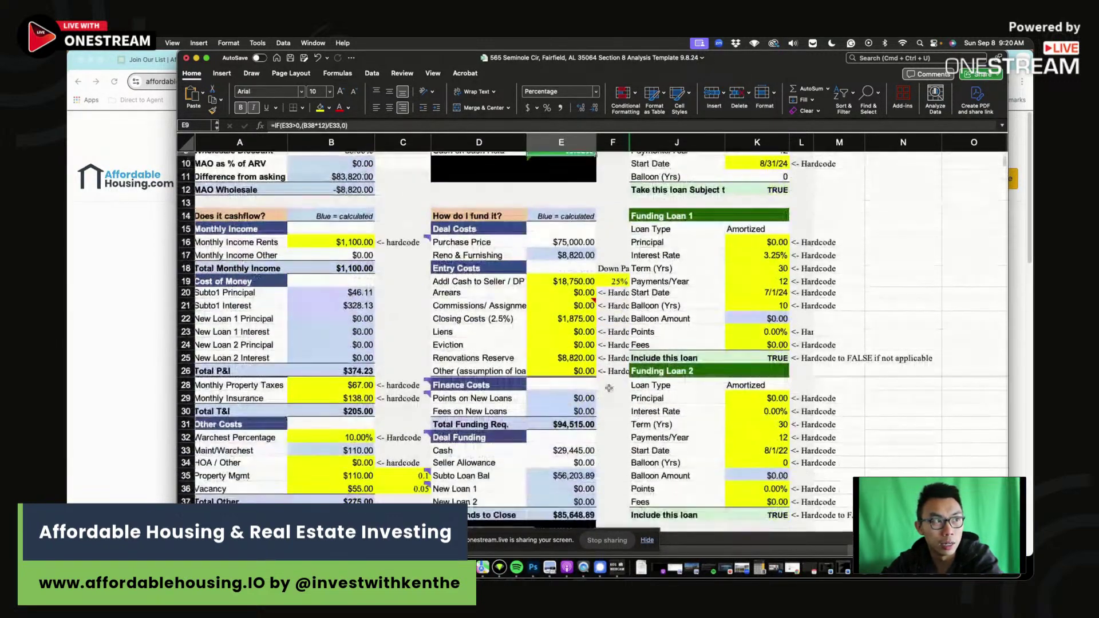
Enter $75,000 purchase price, $9,000 rehab, 25 down and 7% rate in the Zip scenario row.
left_click(704, 420)
type("75000")
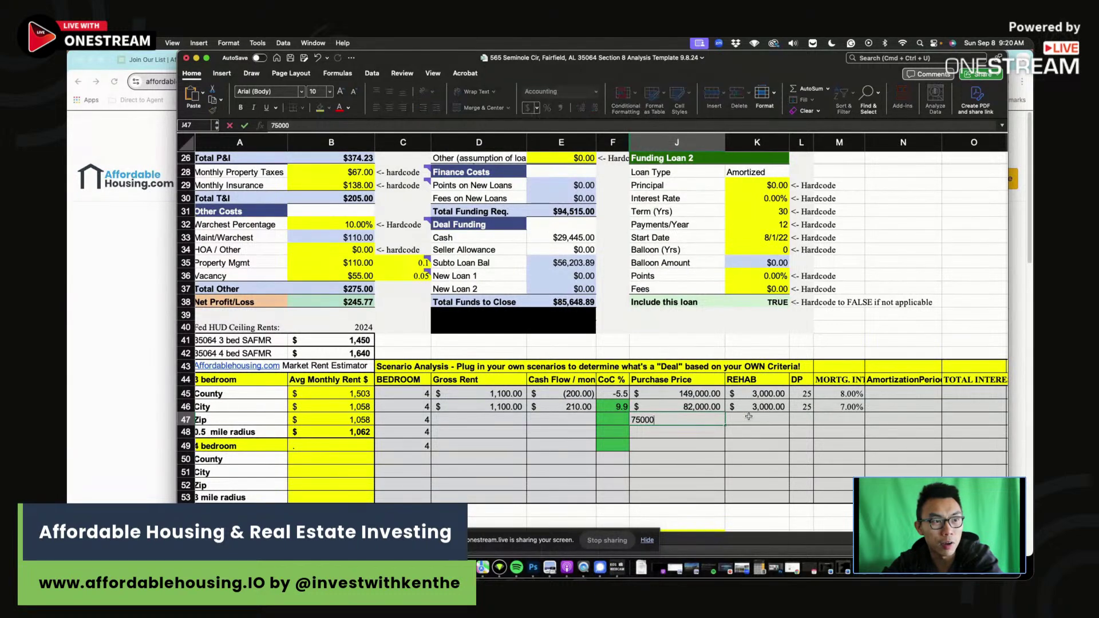
left_click(749, 417)
type("9000")
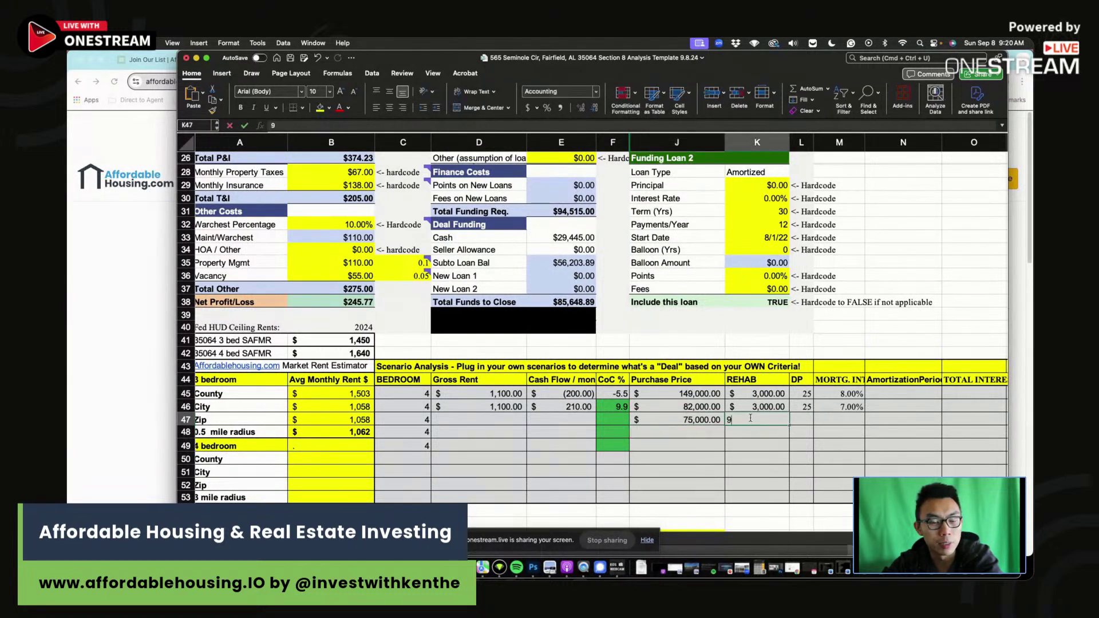
key("Tab")
type("25")
key("Tab")
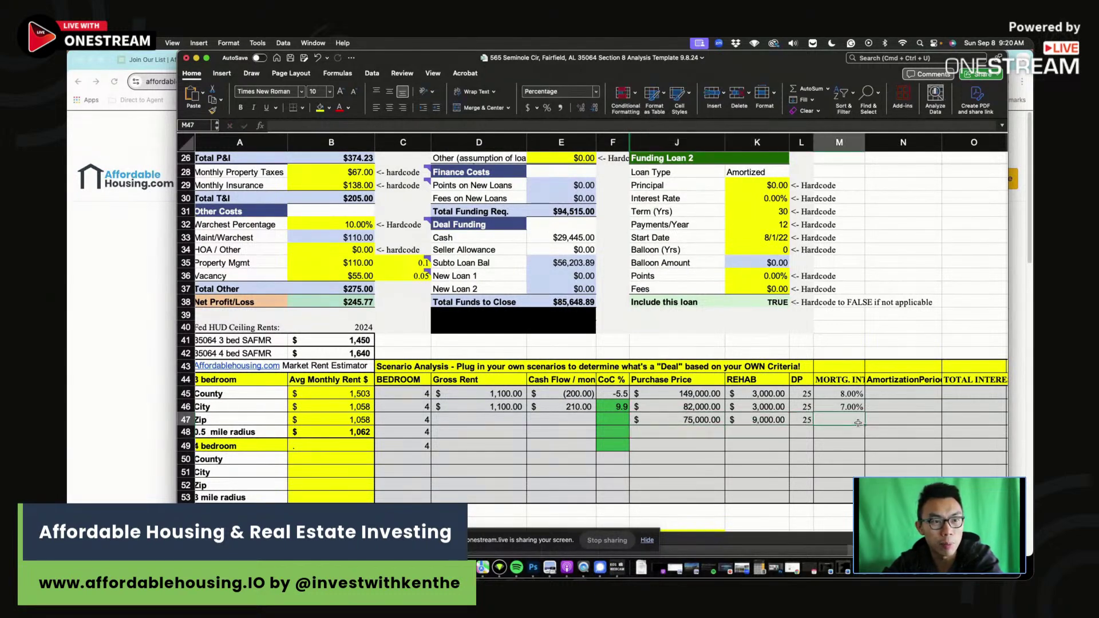
type("7")
key("Return")
Enter $1,100 gross rent, 246 cash flow and 10 cash on cash in the Zip row.
left_click(492, 420)
type("1100")
key("Tab")
type("246")
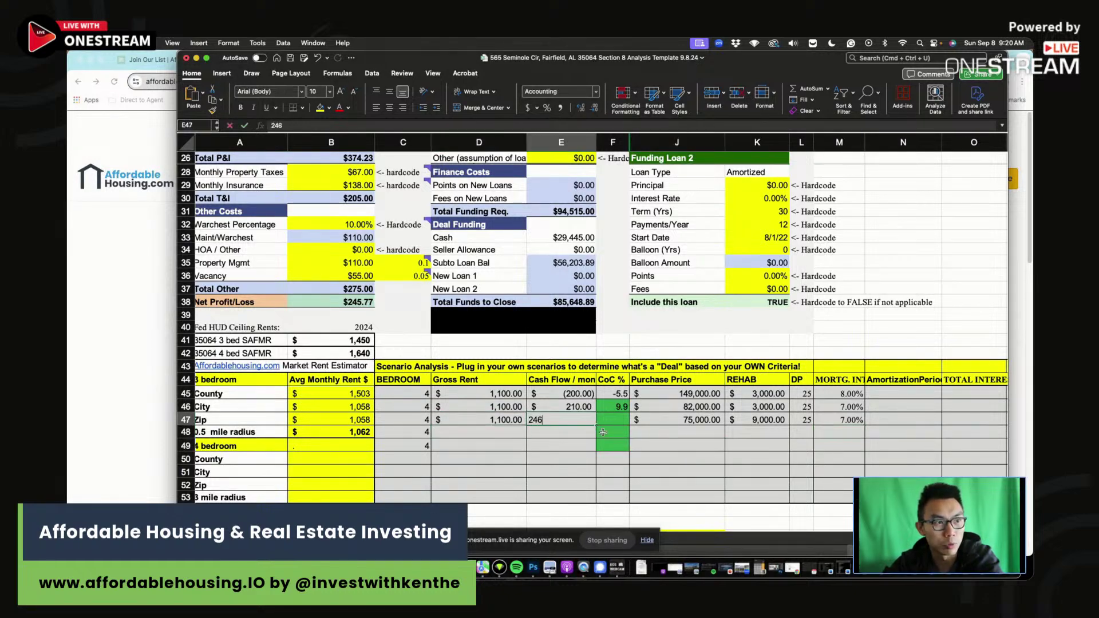
key("Tab")
type("10")
scroll(610, 426, "up", 5)
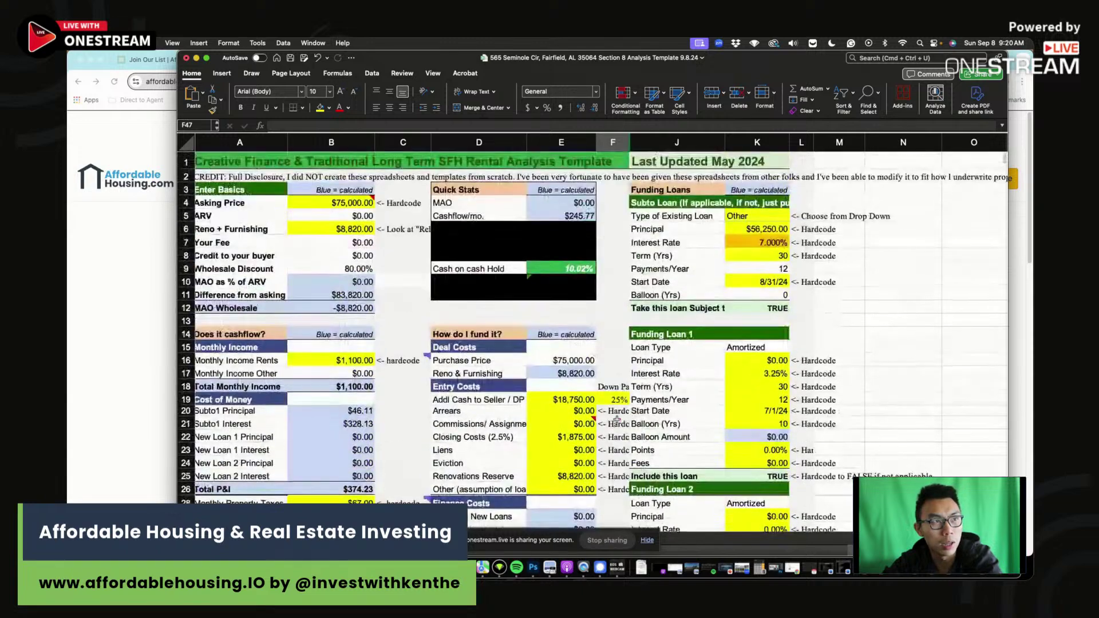
Commit the 10 cash on cash in the Zip row and review the Reno + Furnishing formula in B6.
scroll(616, 420, "up", 6)
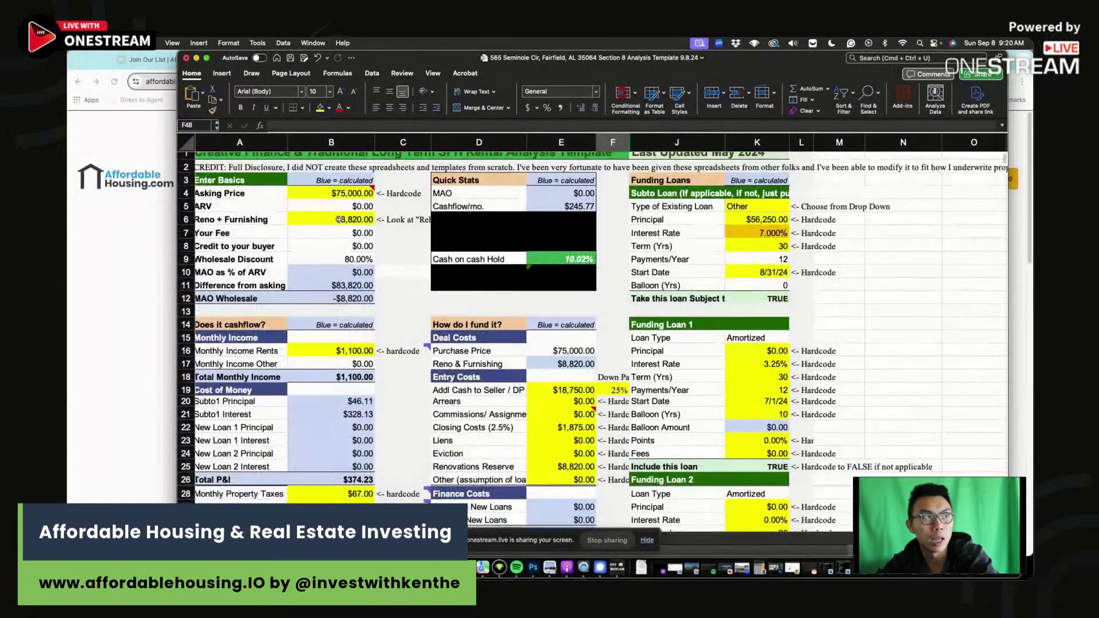
left_click(340, 220)
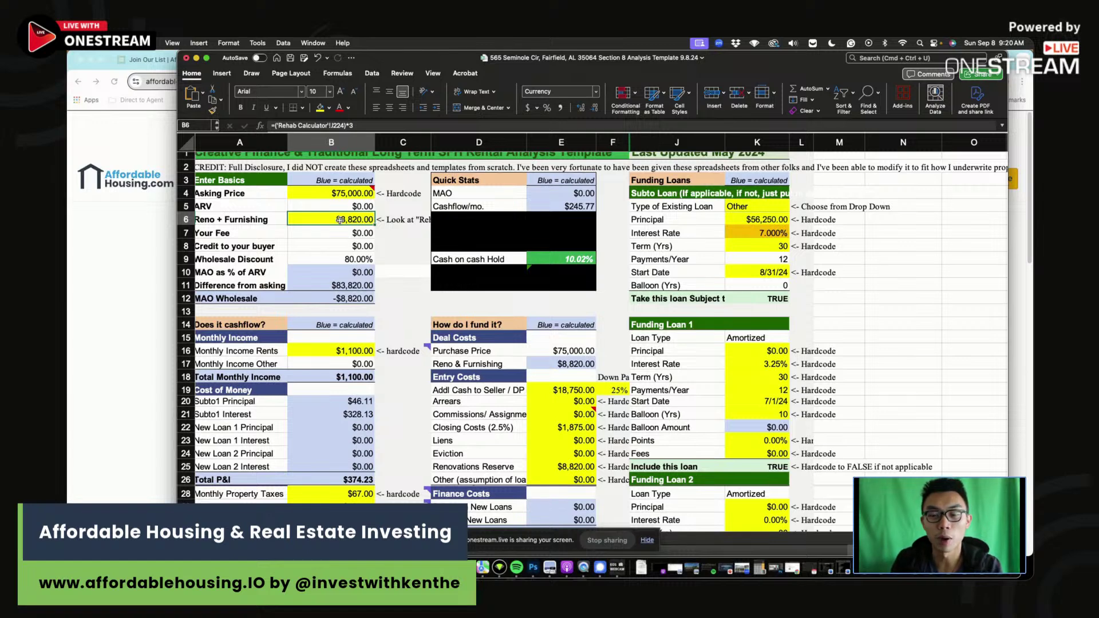
scroll(340, 221, "left", 1)
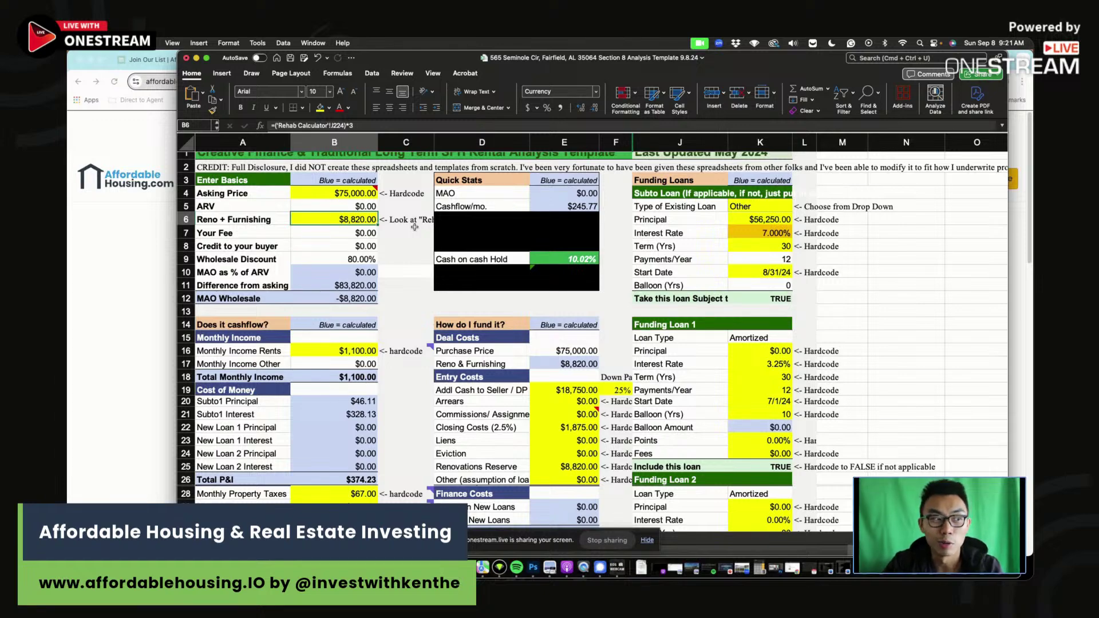
left_click(415, 227)
left_click_drag(780, 62, 815, 112)
left_click(378, 59)
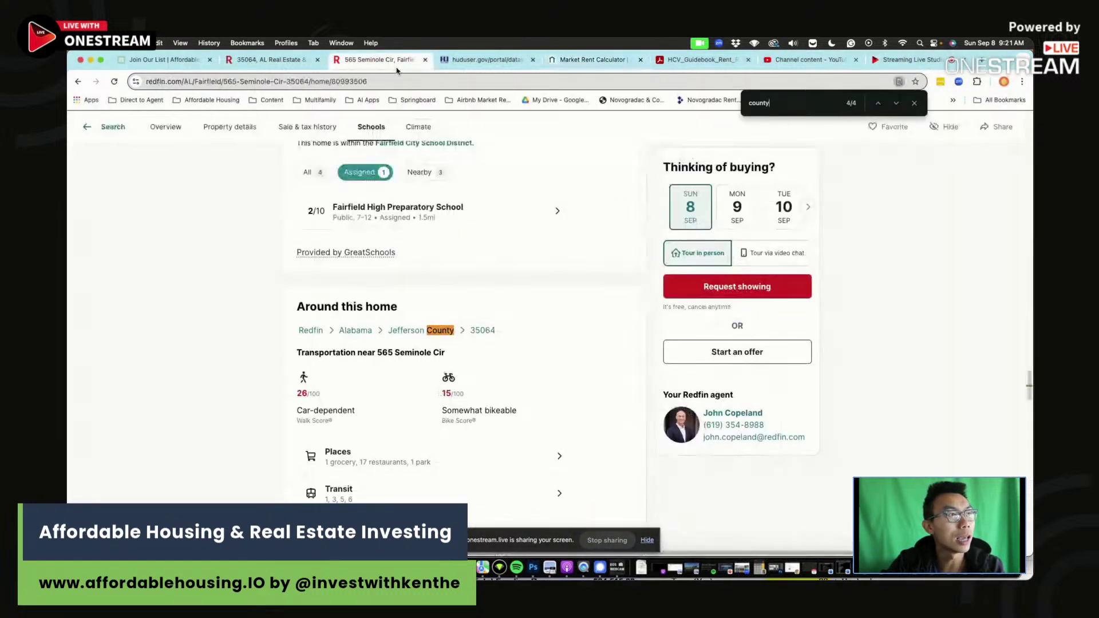
scroll(478, 286, "up", 20)
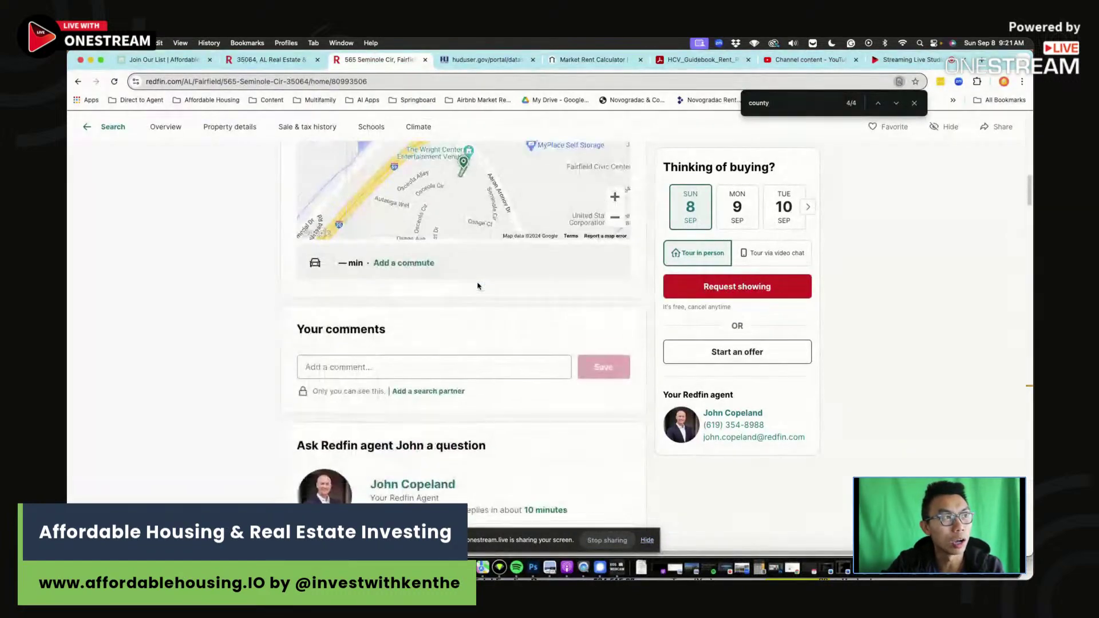
scroll(481, 289, "up", 2)
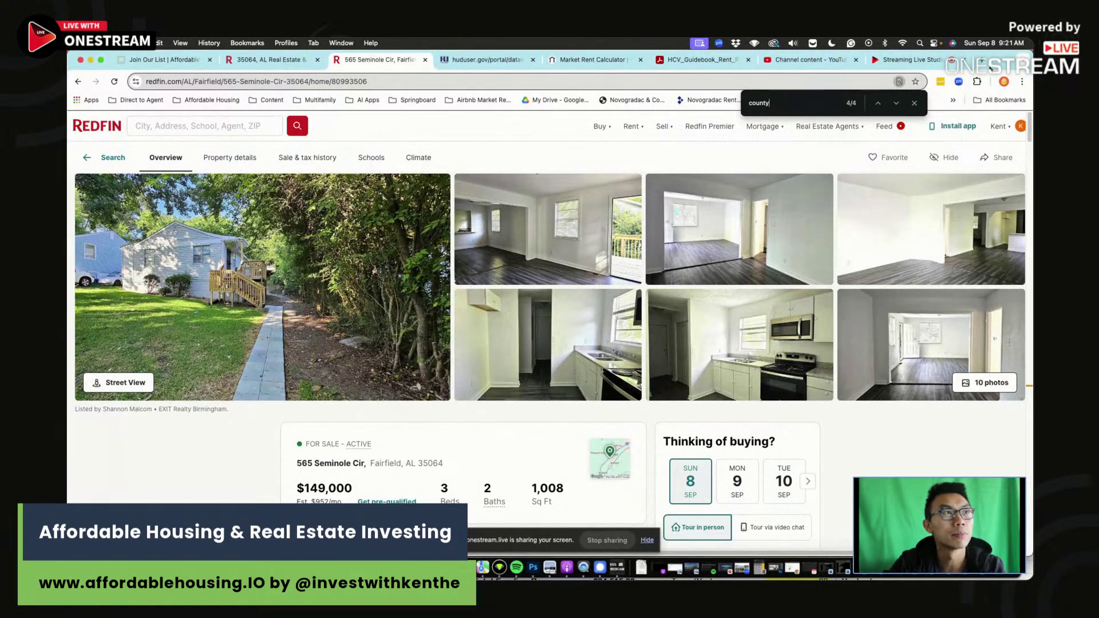
key("ctrl+shift+Tab")
key("ctrl+shift+Tab")
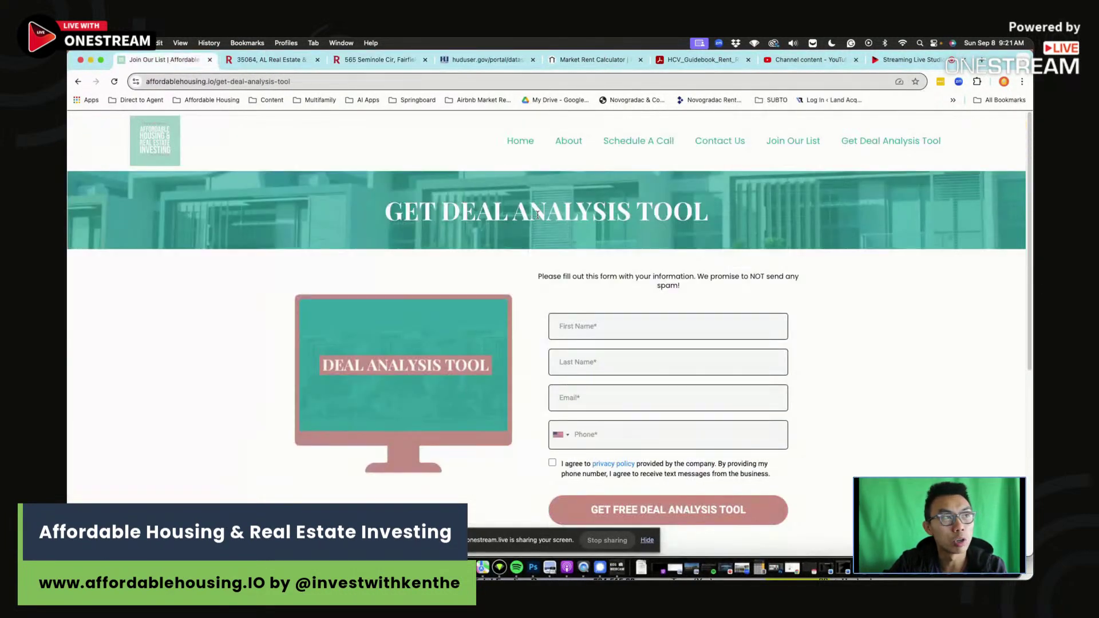
left_click(875, 144)
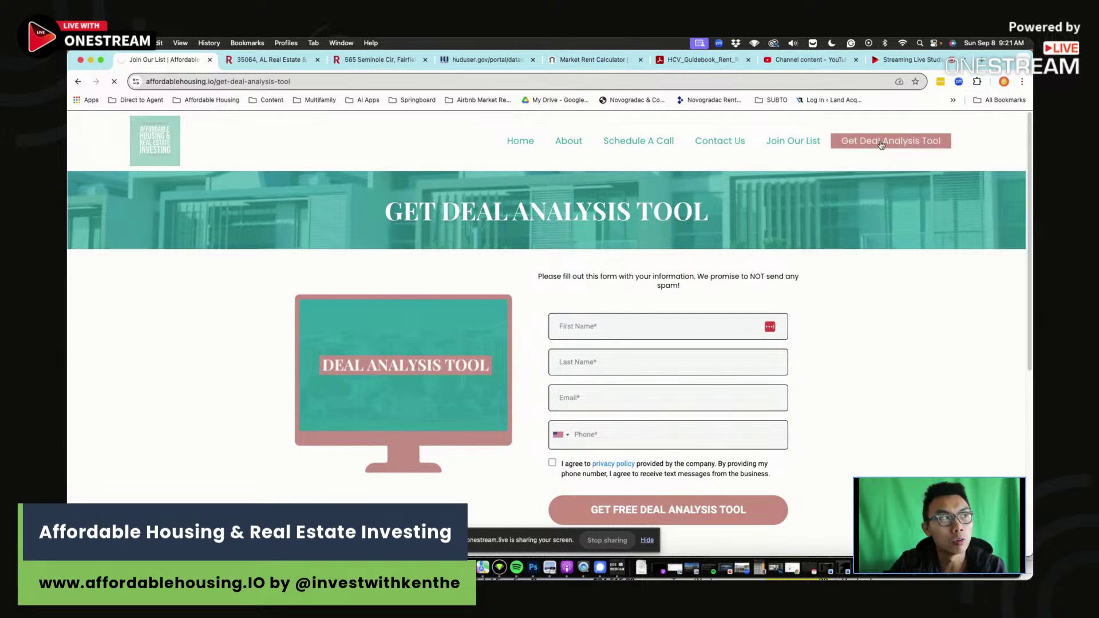